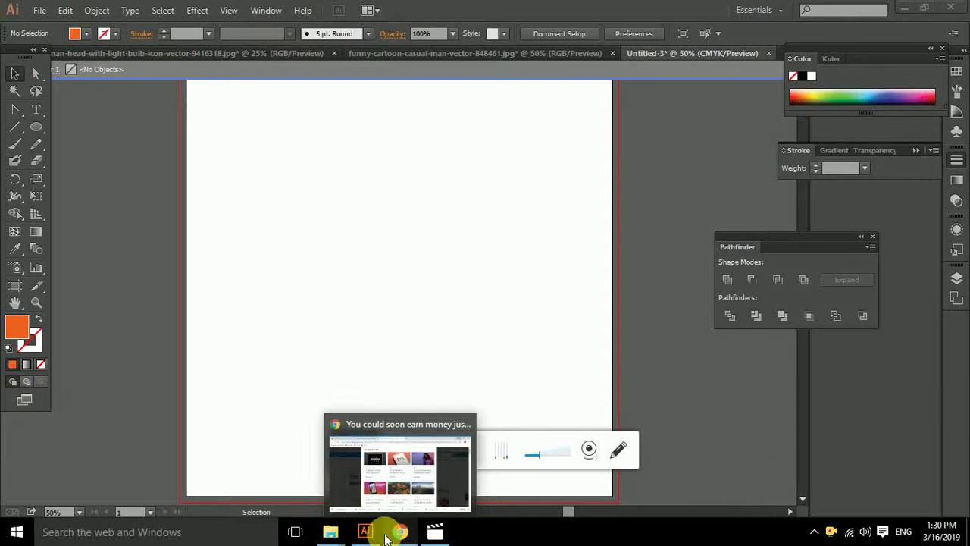
Draw an orange rectangle near the top-left of the artboard with the Rectangle Tool.
{"action": "left_click", "coordinate": [590, 452]}
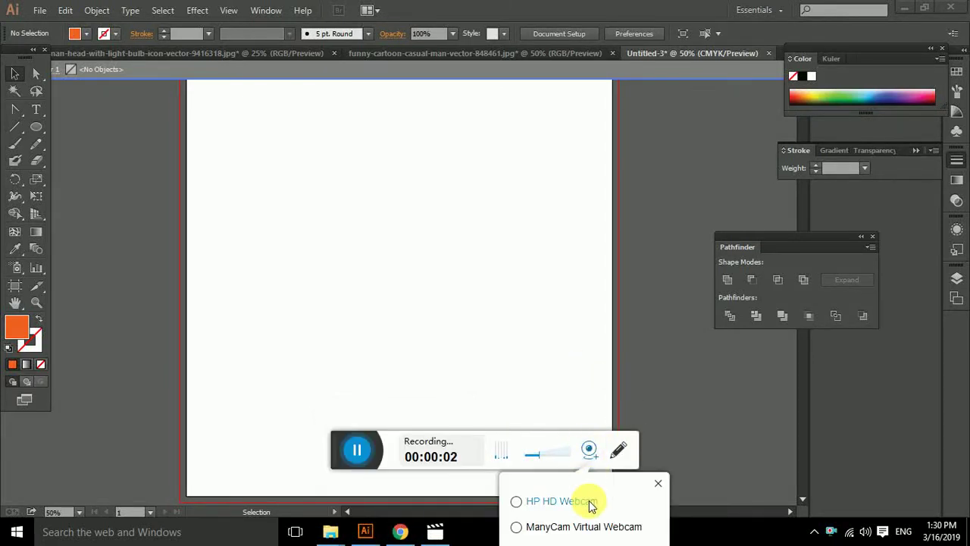
{"action": "left_click", "coordinate": [581, 525]}
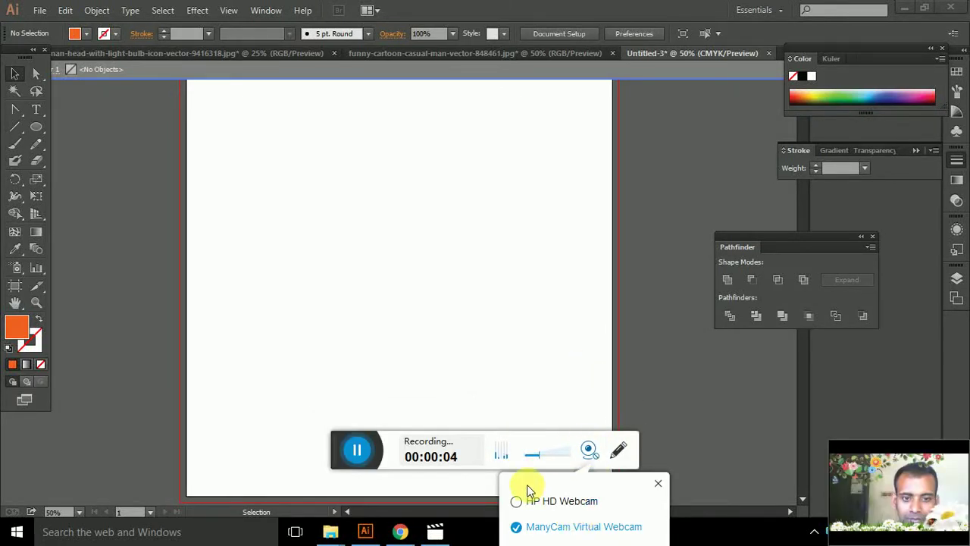
{"action": "left_click", "coordinate": [366, 477]}
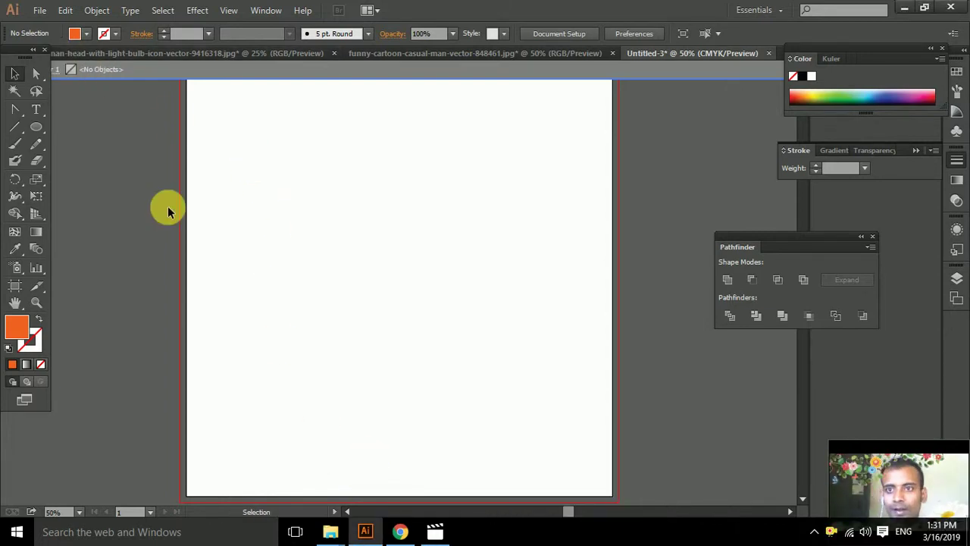
{"action": "left_click", "coordinate": [40, 88]}
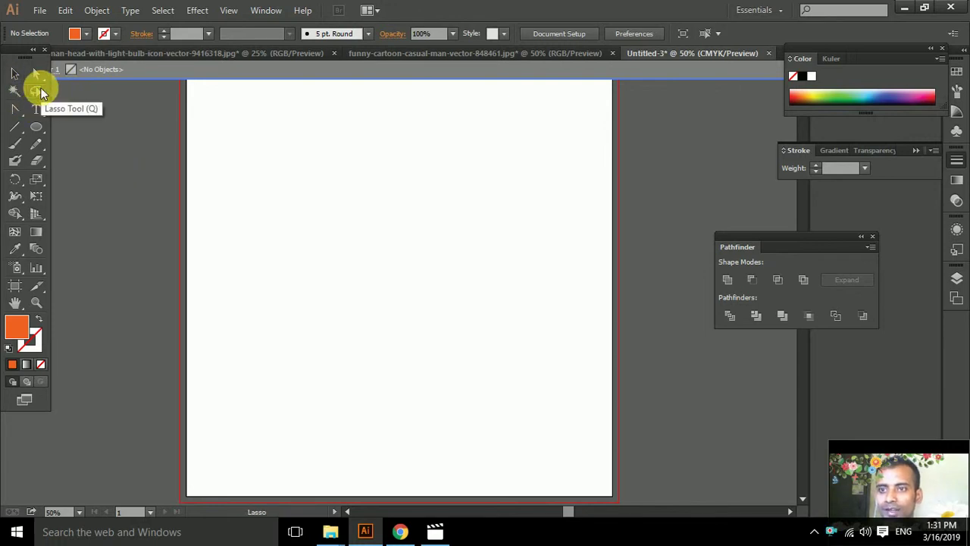
{"action": "left_click", "coordinate": [44, 127]}
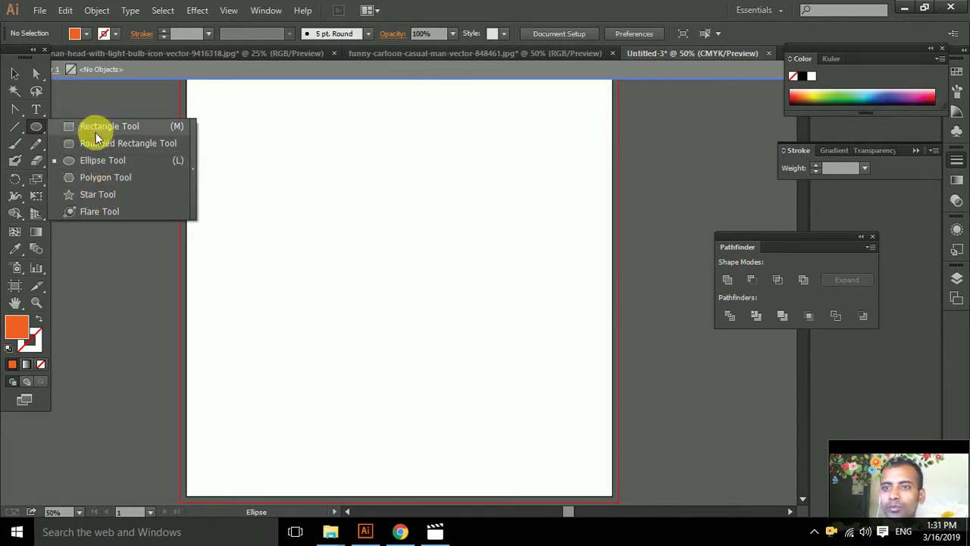
{"action": "left_click", "coordinate": [12, 76]}
{"action": "left_click", "coordinate": [41, 127]}
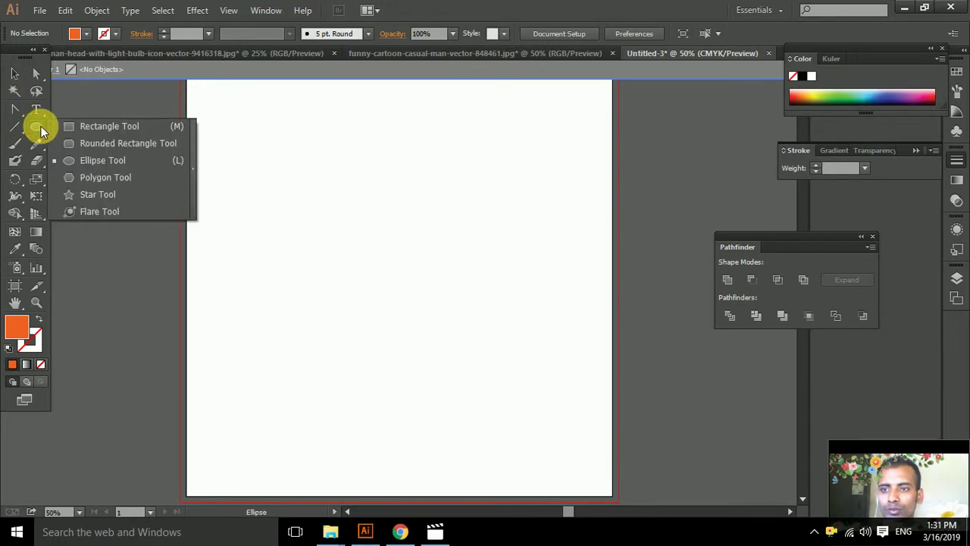
{"action": "left_click", "coordinate": [71, 127]}
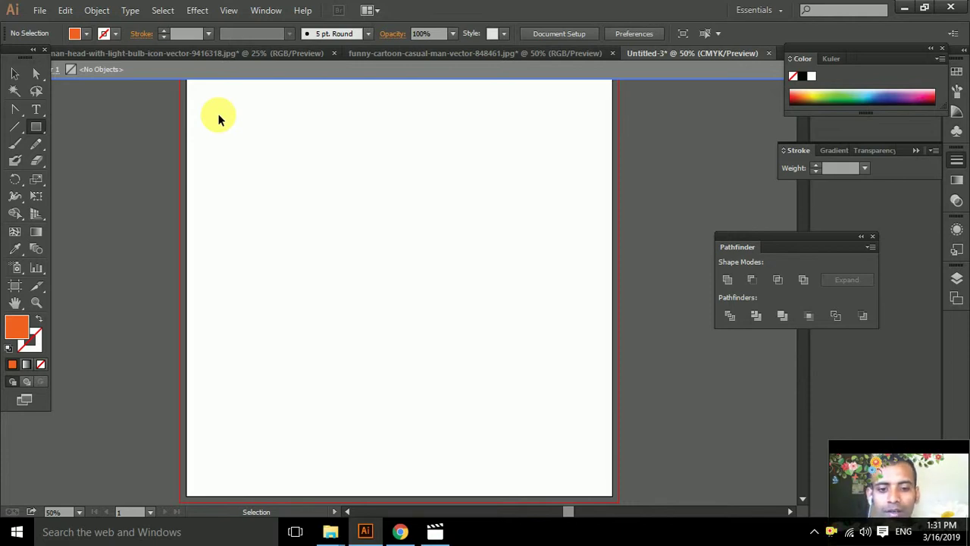
{"action": "left_click_drag", "start_coordinate": [199, 89], "coordinate": [335, 162]}
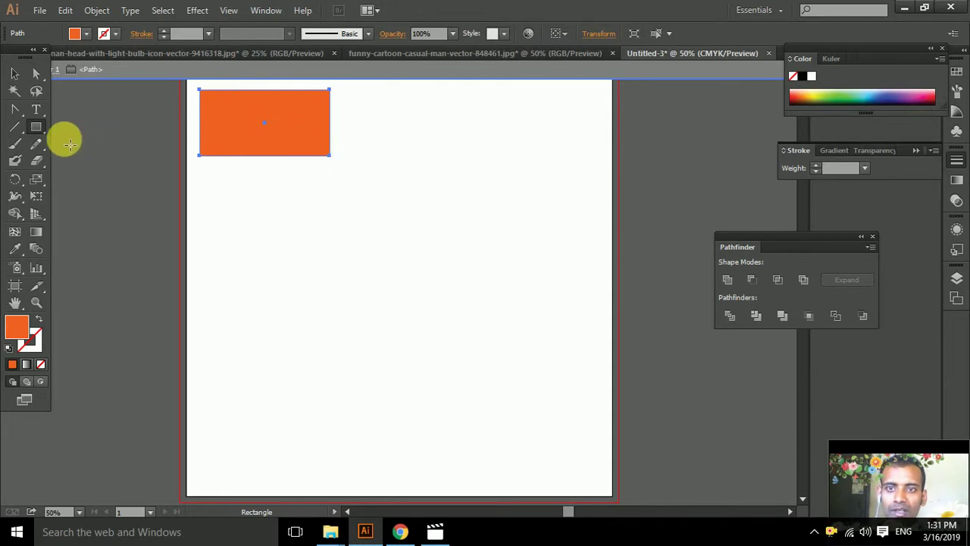
Draw a rounded rectangle to the right of the first rectangle.
{"action": "left_click_drag", "start_coordinate": [41, 125], "coordinate": [99, 143]}
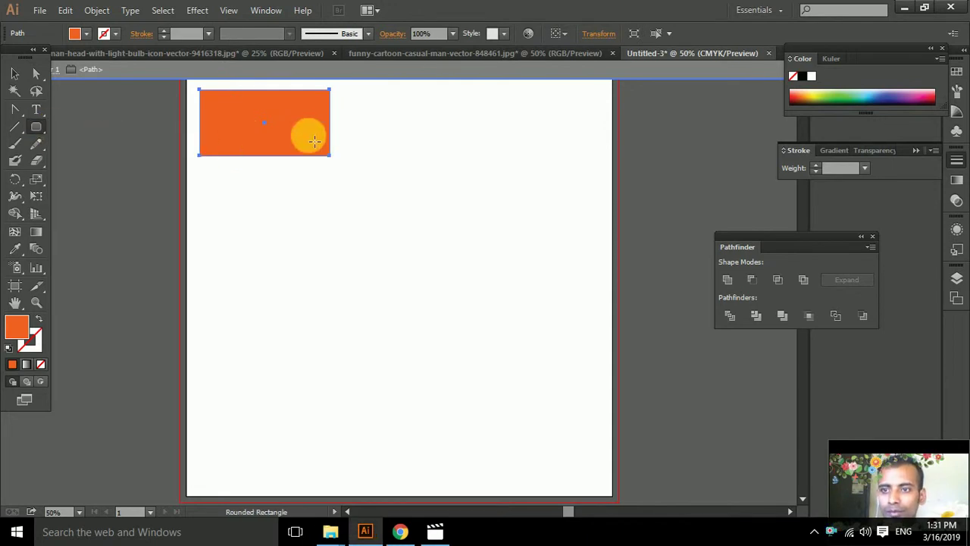
{"action": "left_click_drag", "start_coordinate": [372, 89], "coordinate": [516, 156]}
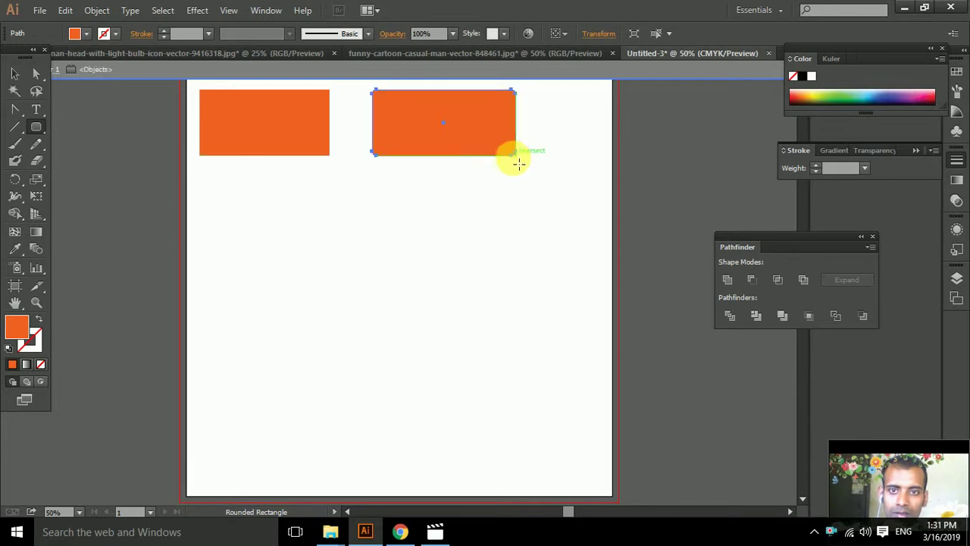
{"action": "left_click_drag", "start_coordinate": [39, 132], "coordinate": [91, 159]}
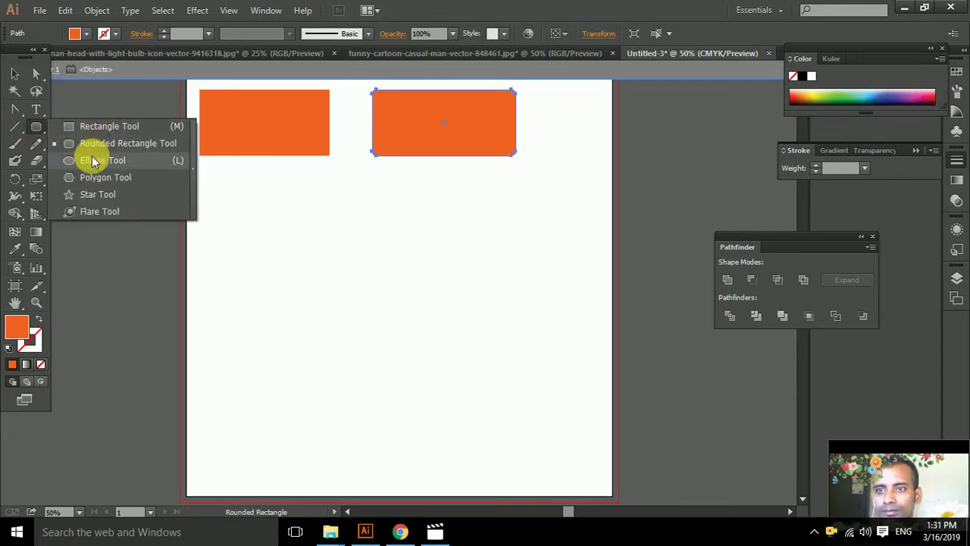
Draw an orange circle and a hexagon beside it, moving the hexagon level with the circle.
{"action": "left_click_drag", "start_coordinate": [216, 203], "coordinate": [311, 293]}
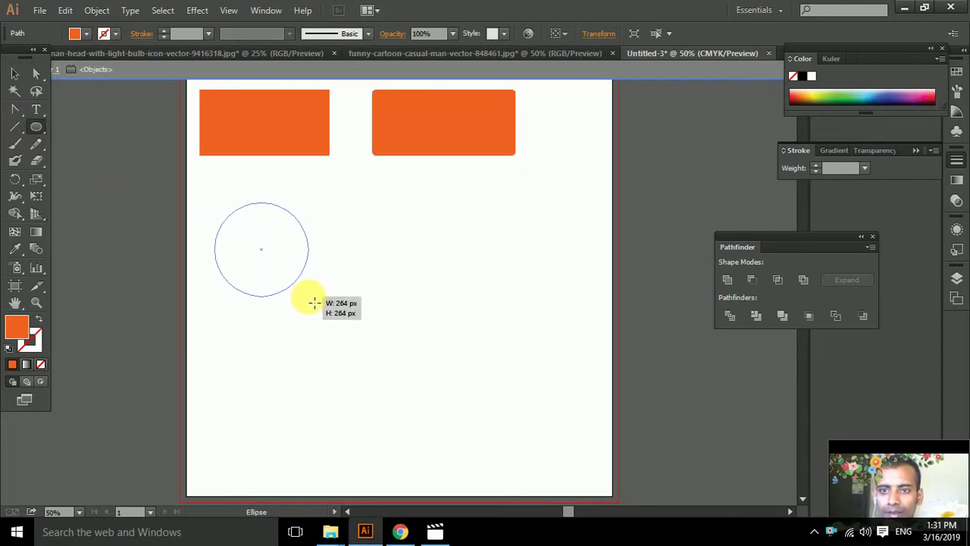
{"action": "left_click_drag", "start_coordinate": [43, 129], "coordinate": [94, 178]}
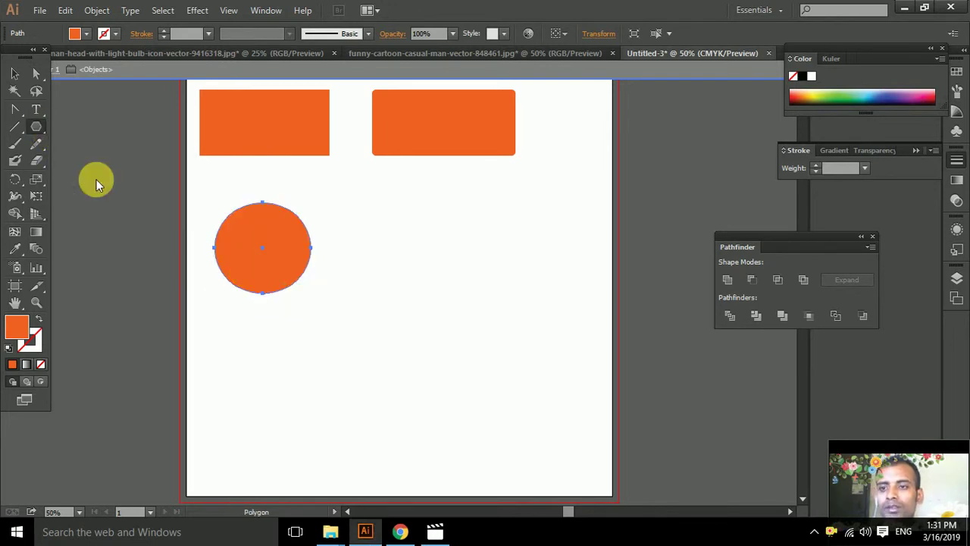
{"action": "left_click_drag", "start_coordinate": [386, 210], "coordinate": [438, 247]}
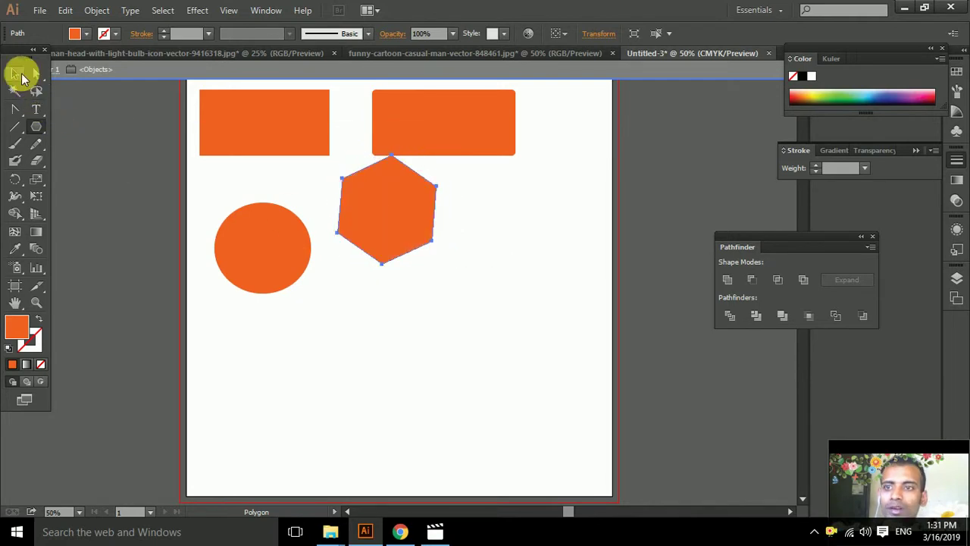
{"action": "left_click", "coordinate": [14, 74]}
{"action": "left_click_drag", "start_coordinate": [377, 213], "coordinate": [394, 249]}
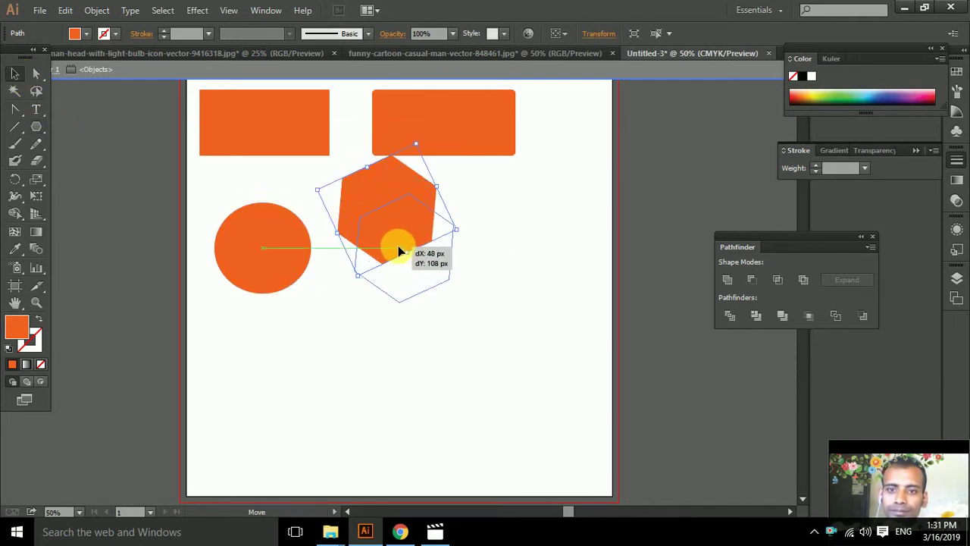
Draw a five-point star right of the hexagon and move it into line.
{"action": "left_click", "coordinate": [45, 127]}
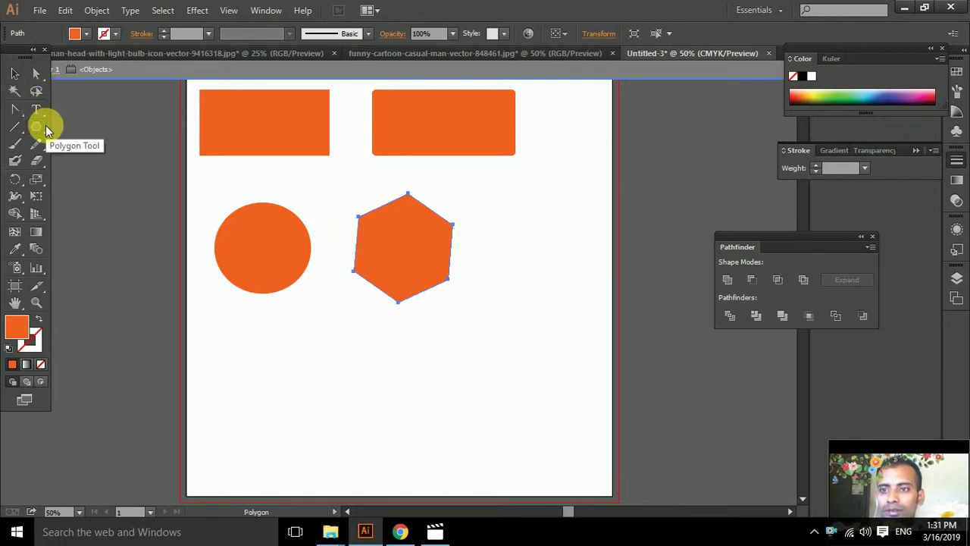
{"action": "left_click_drag", "start_coordinate": [46, 125], "coordinate": [91, 196]}
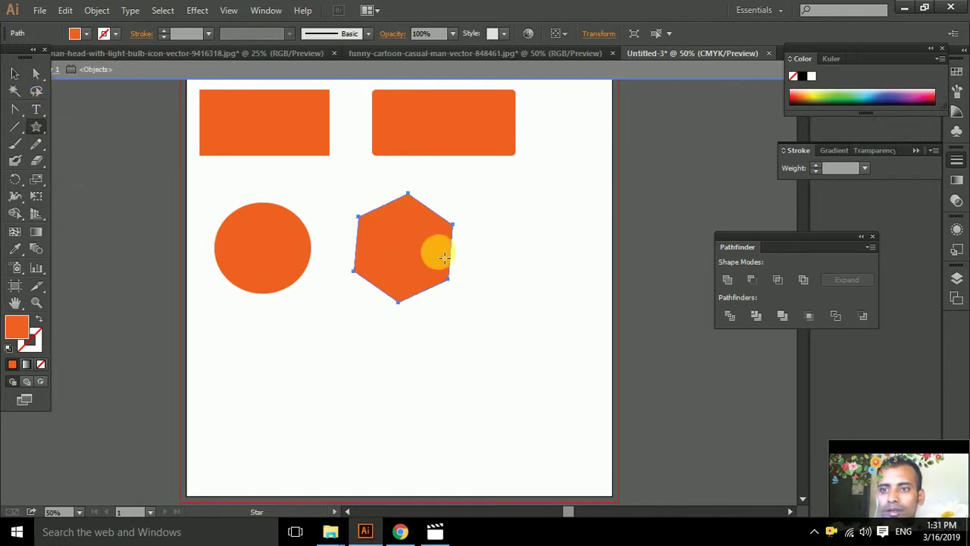
{"action": "left_click_drag", "start_coordinate": [515, 213], "coordinate": [536, 261]}
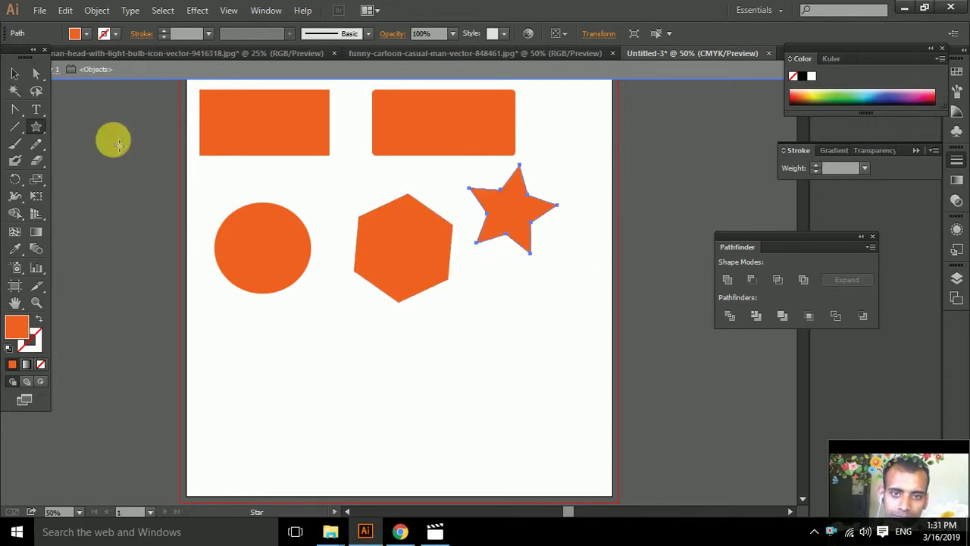
{"action": "left_click", "coordinate": [14, 73]}
{"action": "left_click", "coordinate": [516, 212]}
{"action": "mouse_move", "coordinate": [518, 206]}
{"action": "left_mouse_down"}
{"action": "mouse_move", "coordinate": [539, 230]}
{"action": "mouse_move", "coordinate": [529, 254]}
{"action": "left_mouse_up"}
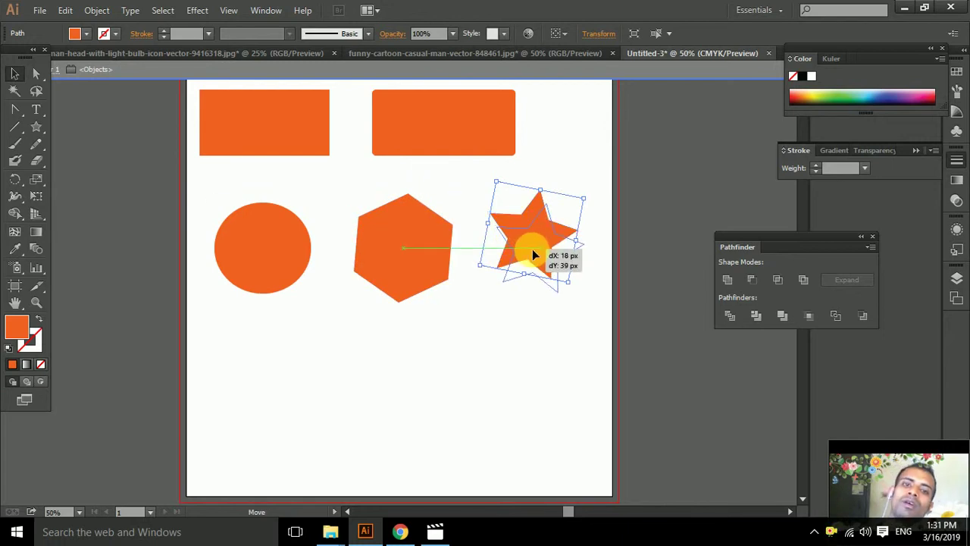
Lower the hexagon, circle and left rectangle, and shift the right rectangle down and right.
{"action": "left_click", "coordinate": [540, 119]}
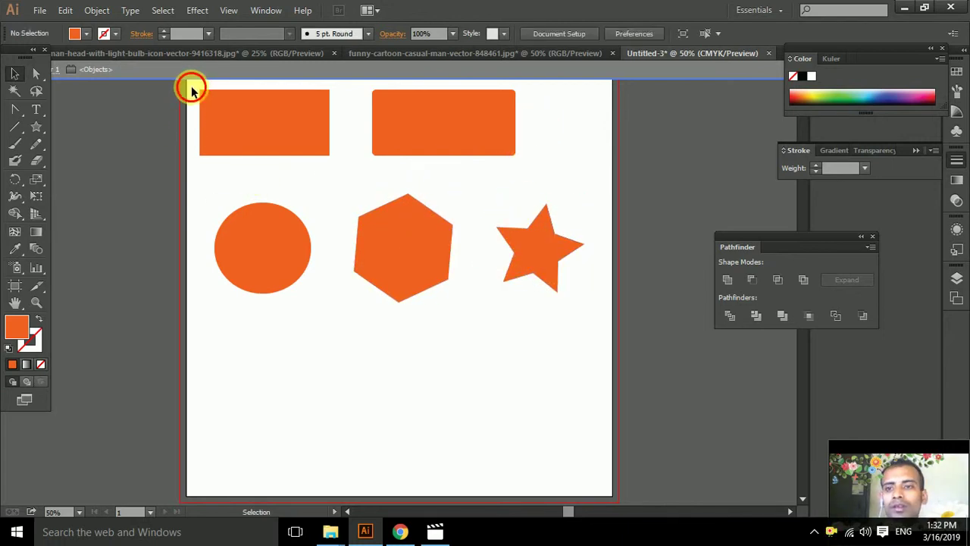
{"action": "left_click_drag", "start_coordinate": [218, 137], "coordinate": [571, 302]}
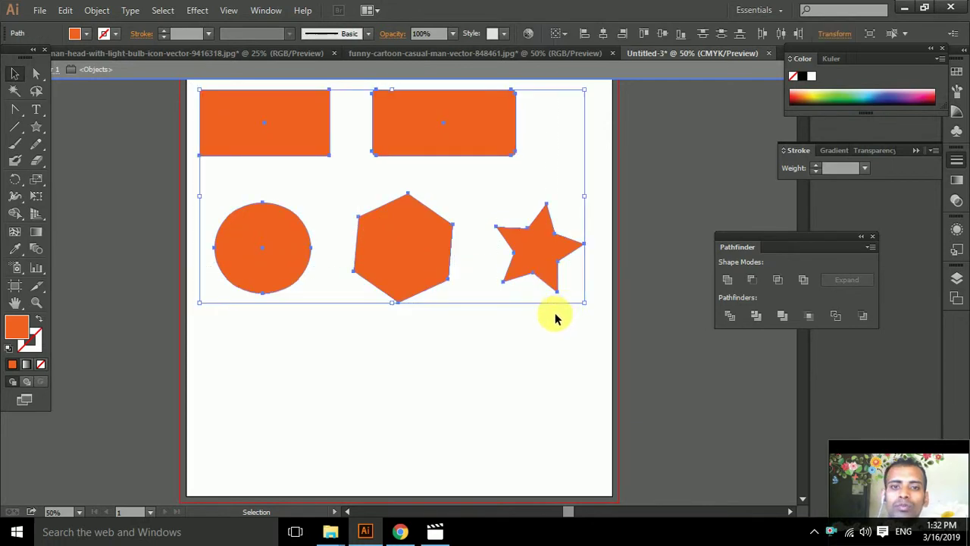
{"action": "left_click", "coordinate": [501, 345]}
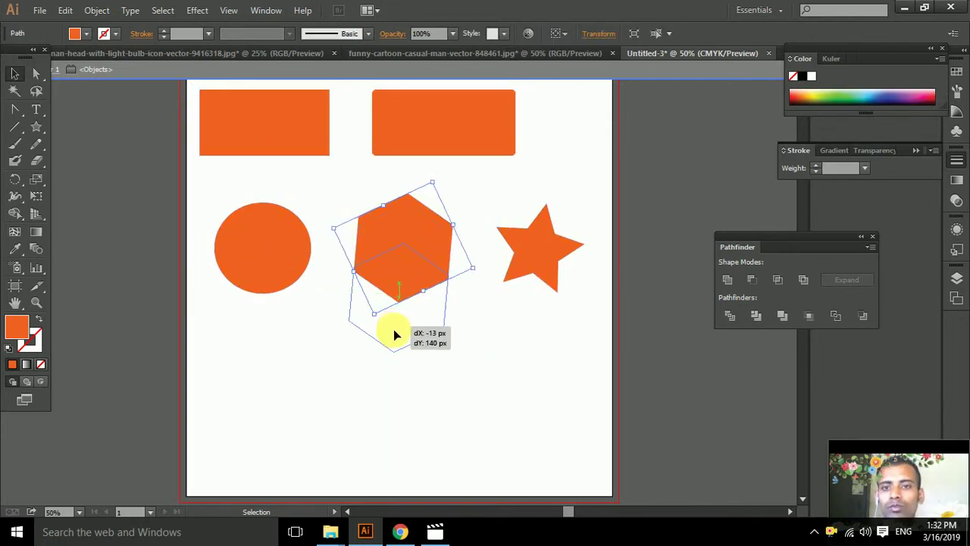
{"action": "left_click_drag", "start_coordinate": [404, 250], "coordinate": [394, 403]}
{"action": "left_click_drag", "start_coordinate": [277, 260], "coordinate": [266, 317]}
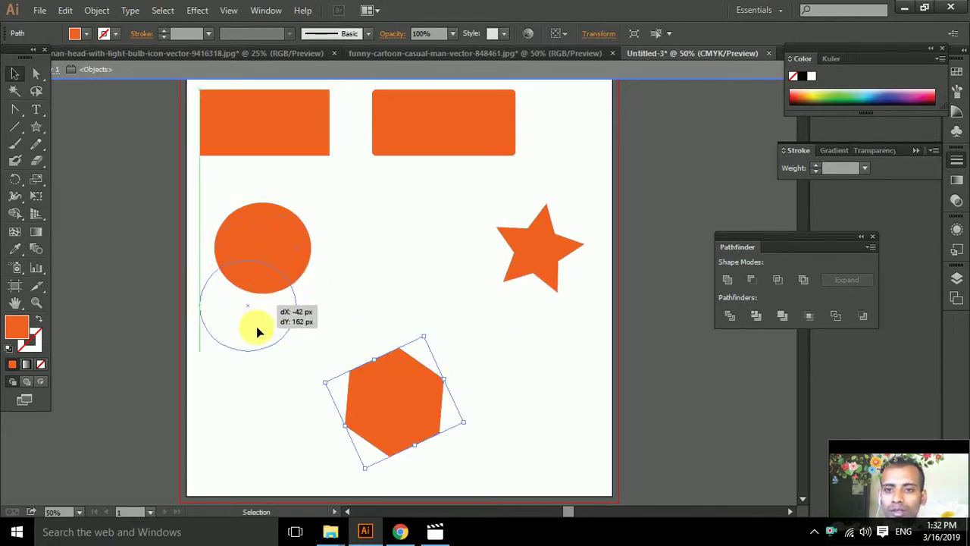
{"action": "left_click_drag", "start_coordinate": [327, 126], "coordinate": [328, 144]}
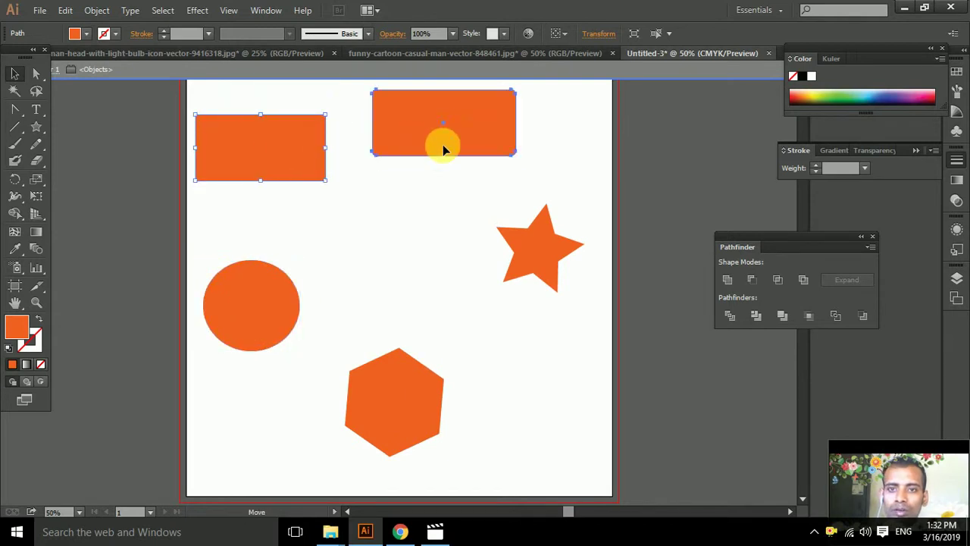
{"action": "mouse_move", "coordinate": [439, 145]}
{"action": "left_mouse_down"}
{"action": "mouse_move", "coordinate": [461, 154]}
{"action": "mouse_move", "coordinate": [466, 169]}
{"action": "left_mouse_up"}
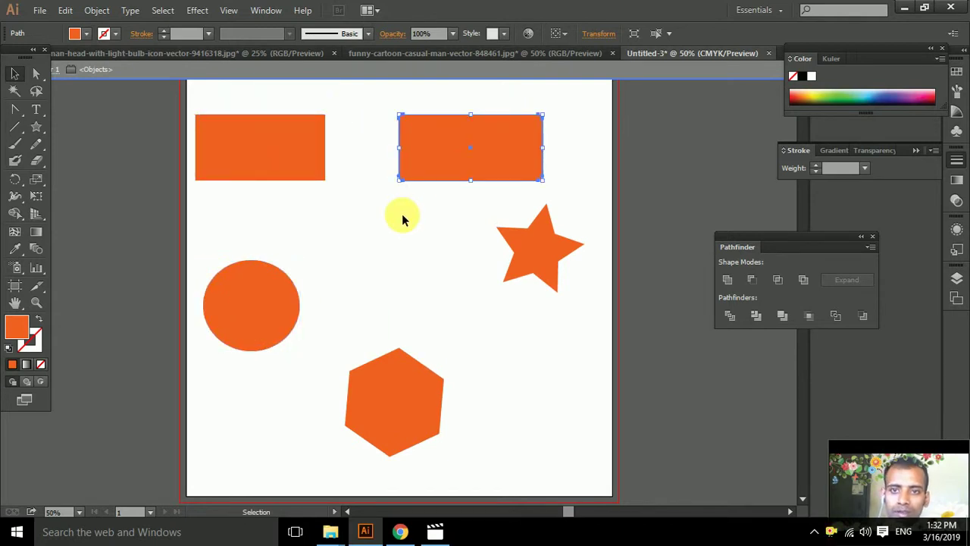
{"action": "left_click", "coordinate": [303, 166]}
{"action": "left_click", "coordinate": [357, 188]}
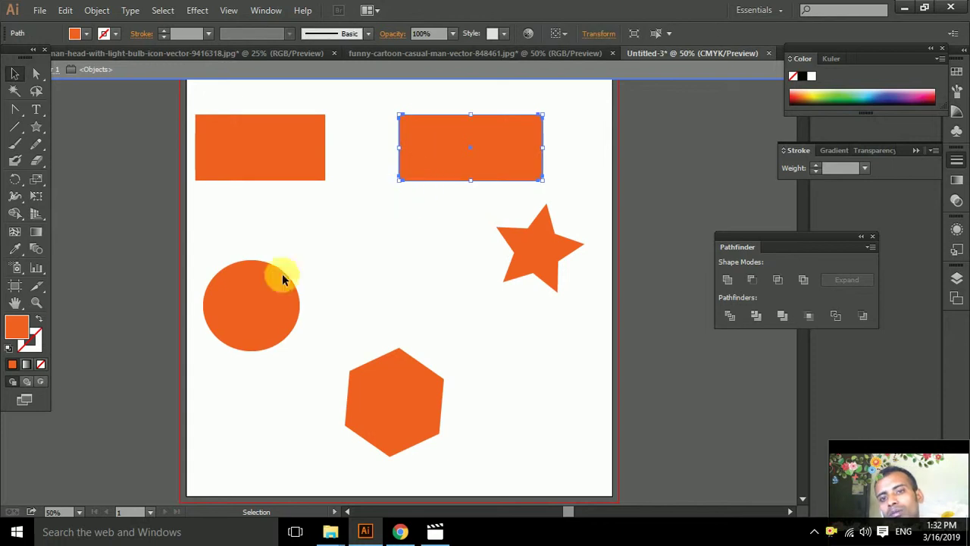
Inspect the right rectangle's corner up close and pull the hexagon's top corner upward.
{"action": "left_click", "coordinate": [36, 302]}
{"action": "left_click_drag", "start_coordinate": [379, 144], "coordinate": [438, 209]}
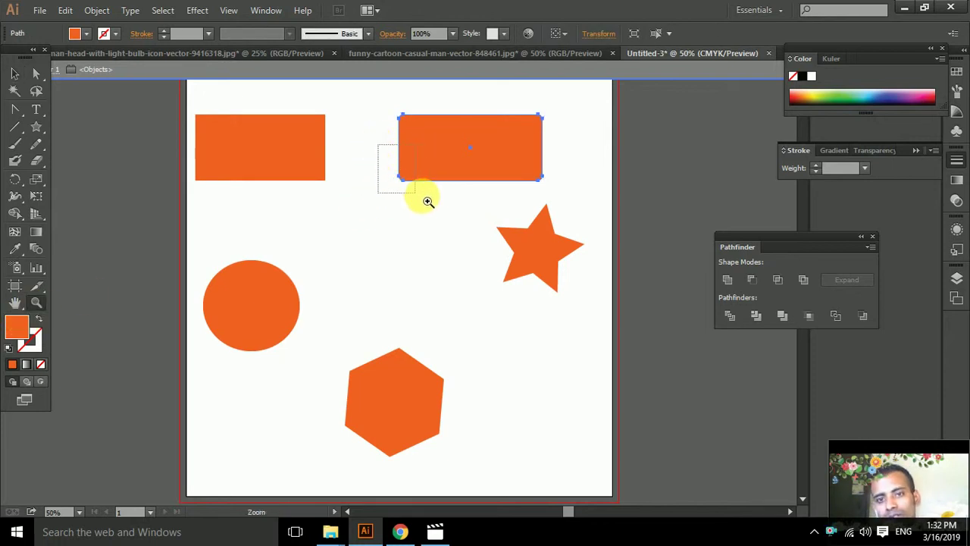
{"action": "key", "text": "v"}
{"action": "key", "text": "ctrl+0"}
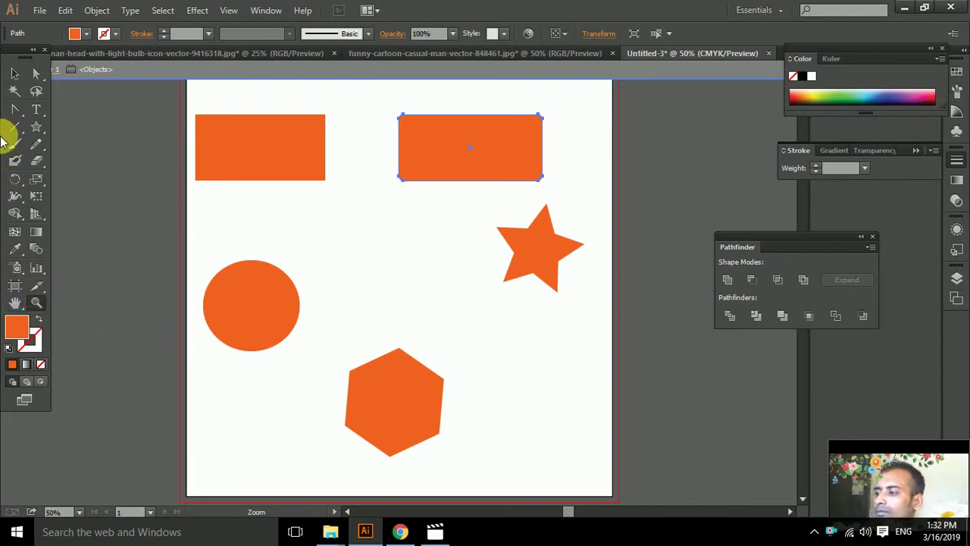
{"action": "left_click", "coordinate": [37, 73]}
{"action": "left_click_drag", "start_coordinate": [400, 349], "coordinate": [392, 173]}
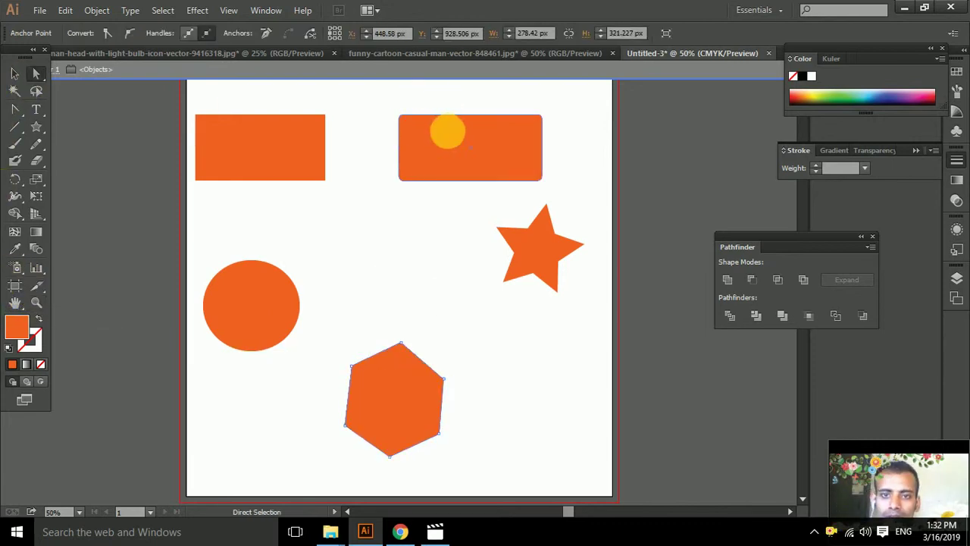
{"action": "left_click", "coordinate": [446, 131]}
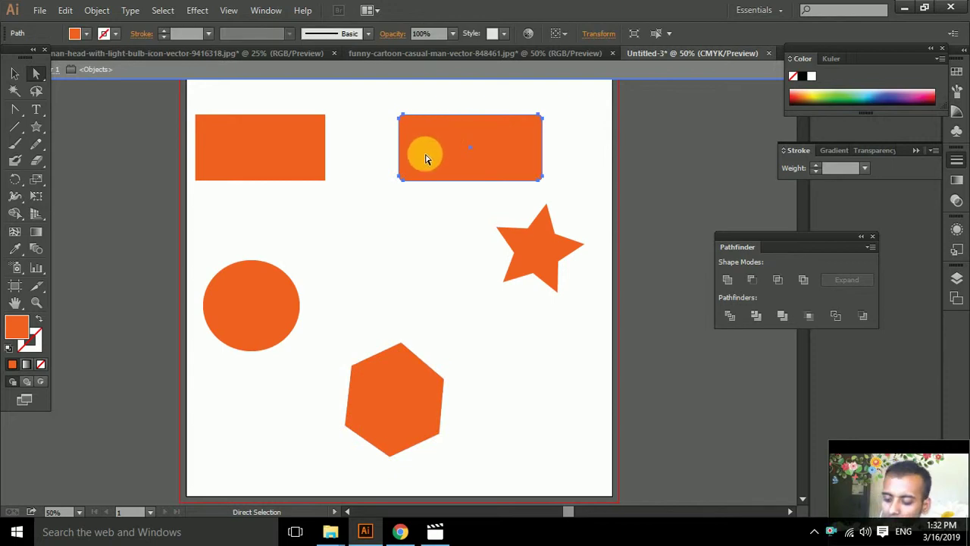
{"action": "left_click", "coordinate": [433, 212]}
{"action": "left_click", "coordinate": [451, 123]}
{"action": "left_click", "coordinate": [424, 218]}
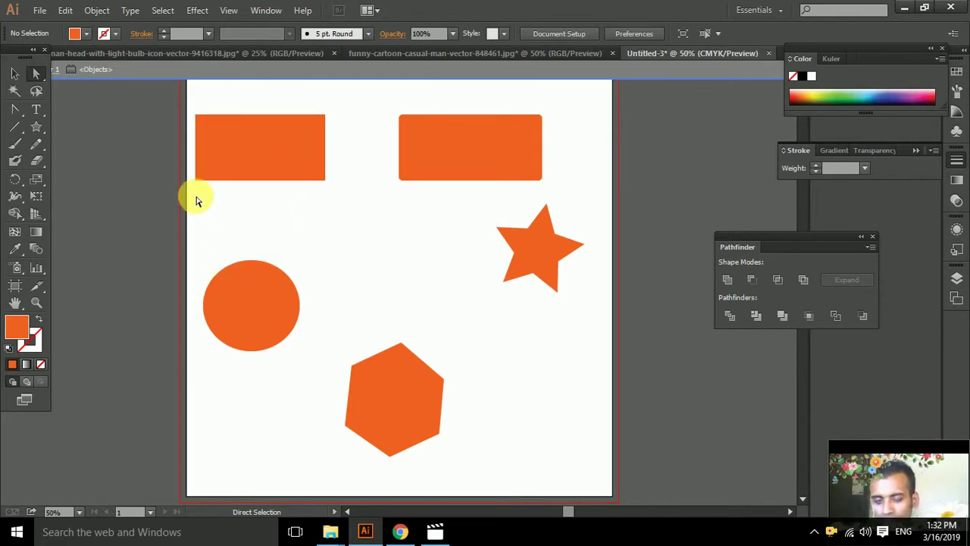
Shift the circle right and move the hexagon up and right, just below it.
{"action": "left_click", "coordinate": [282, 298]}
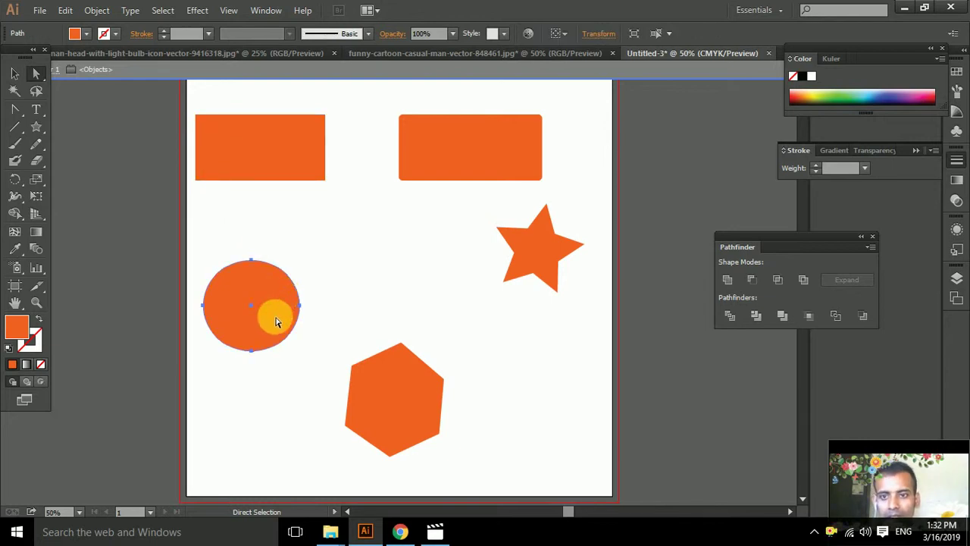
{"action": "left_click_drag", "start_coordinate": [283, 298], "coordinate": [288, 312]}
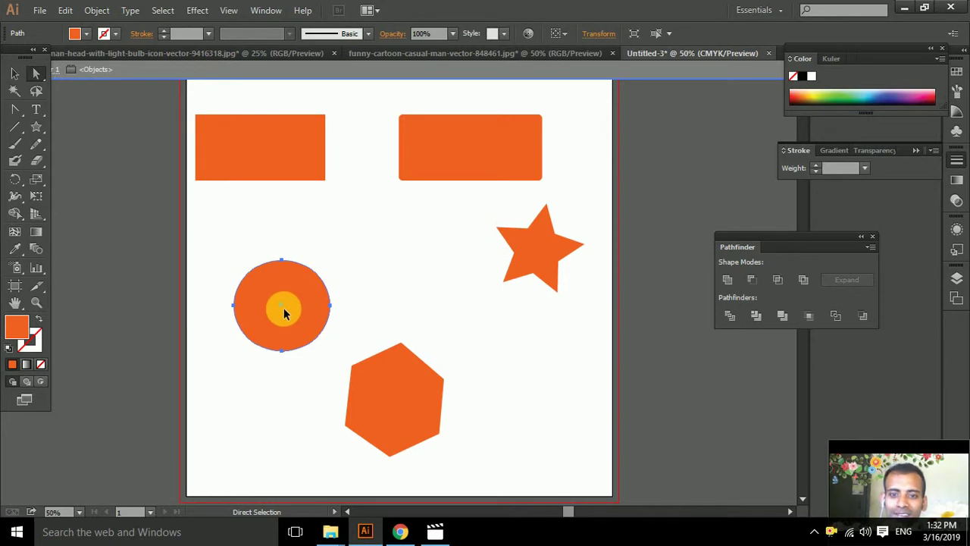
{"action": "left_click", "coordinate": [314, 357]}
{"action": "left_click_drag", "start_coordinate": [404, 409], "coordinate": [427, 398]}
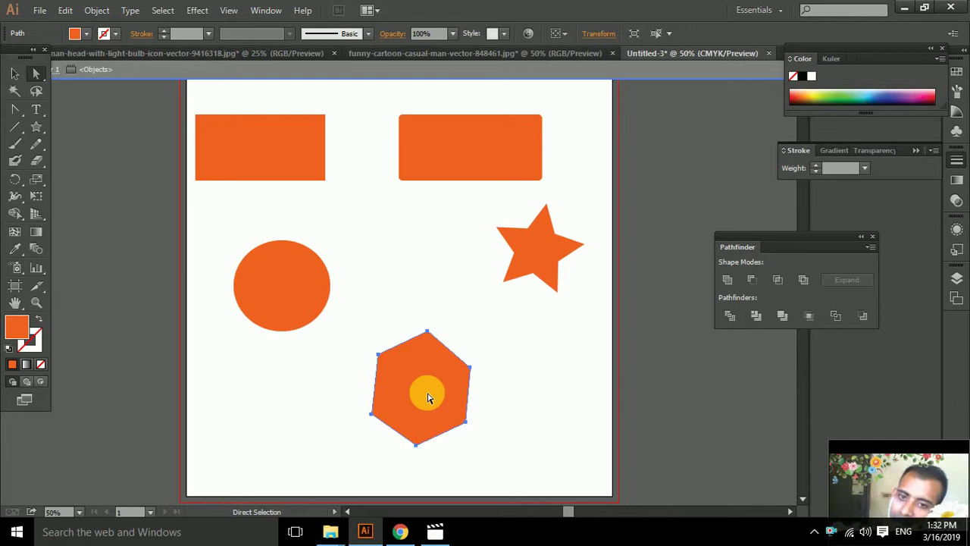
{"action": "left_click", "coordinate": [39, 130]}
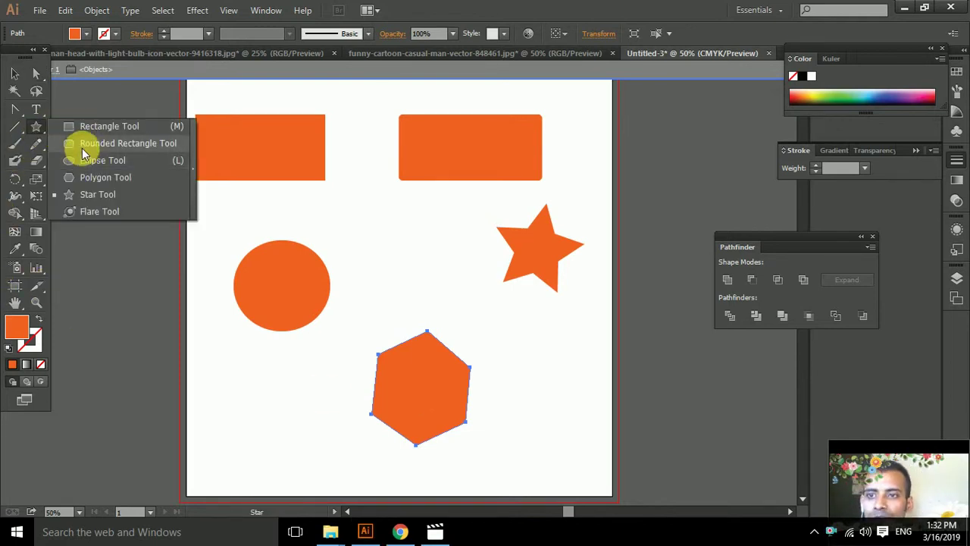
{"action": "left_click", "coordinate": [87, 176]}
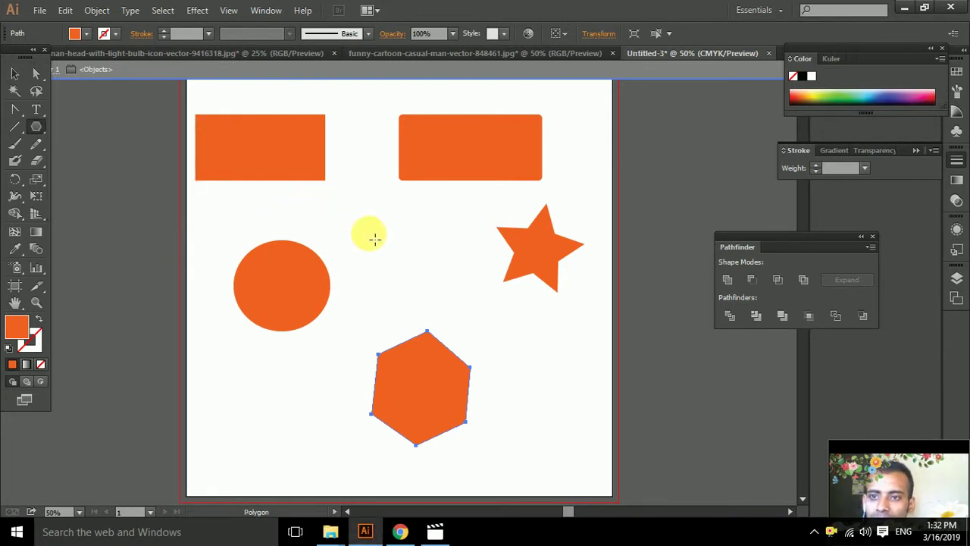
{"action": "left_click_drag", "start_coordinate": [376, 223], "coordinate": [391, 265]}
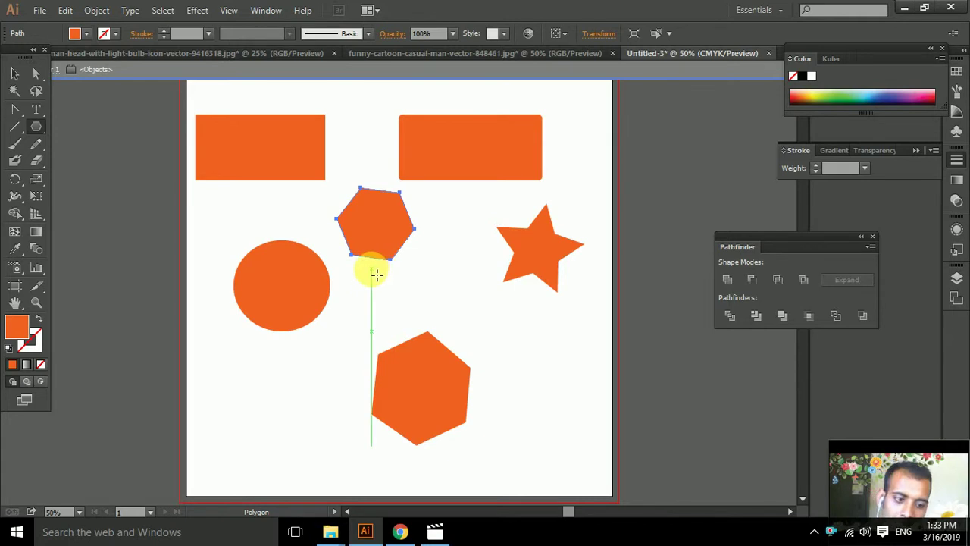
{"action": "key", "text": "ctrl+z"}
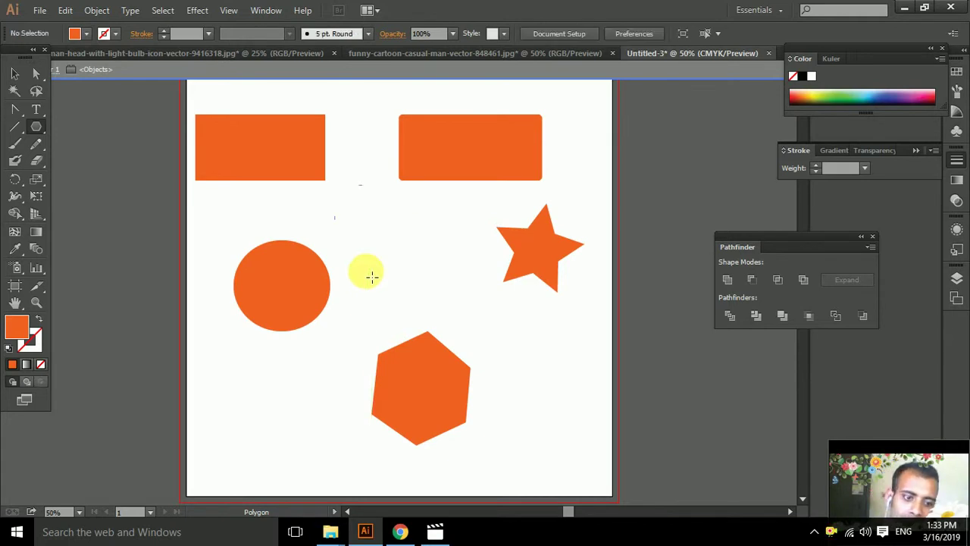
{"action": "left_click_drag", "start_coordinate": [368, 234], "coordinate": [389, 271]}
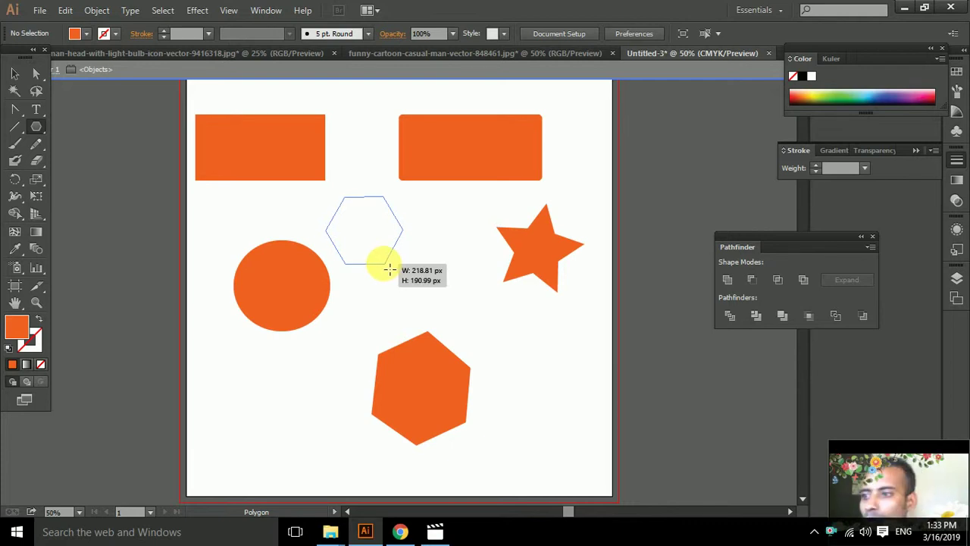
{"action": "left_click_drag", "start_coordinate": [390, 270], "coordinate": [386, 273]}
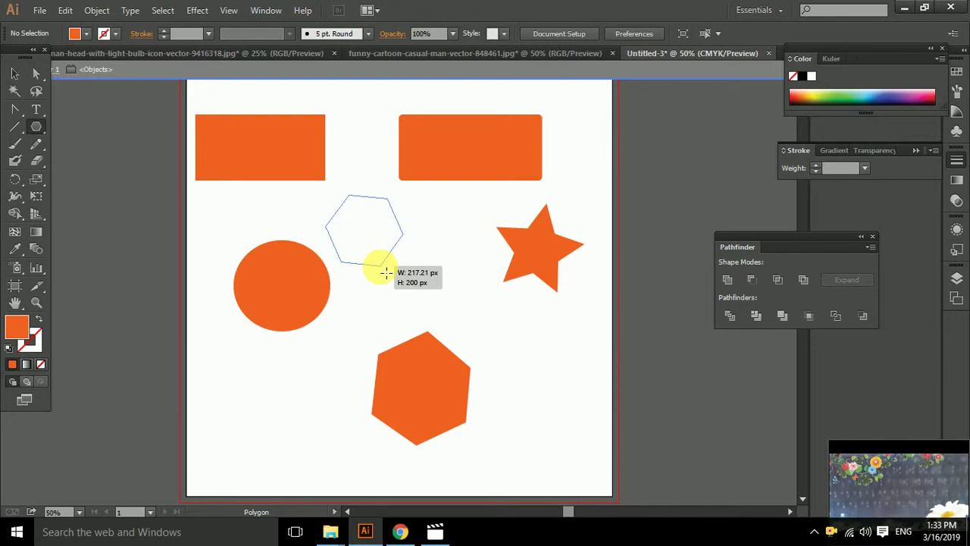
{"action": "left_click_drag", "start_coordinate": [386, 272], "coordinate": [385, 272]}
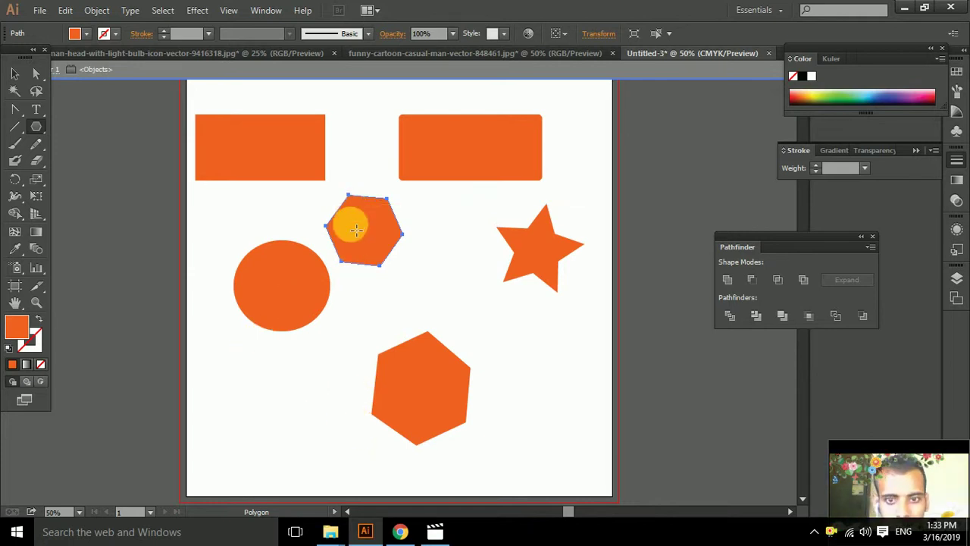
{"action": "key", "text": "Delete"}
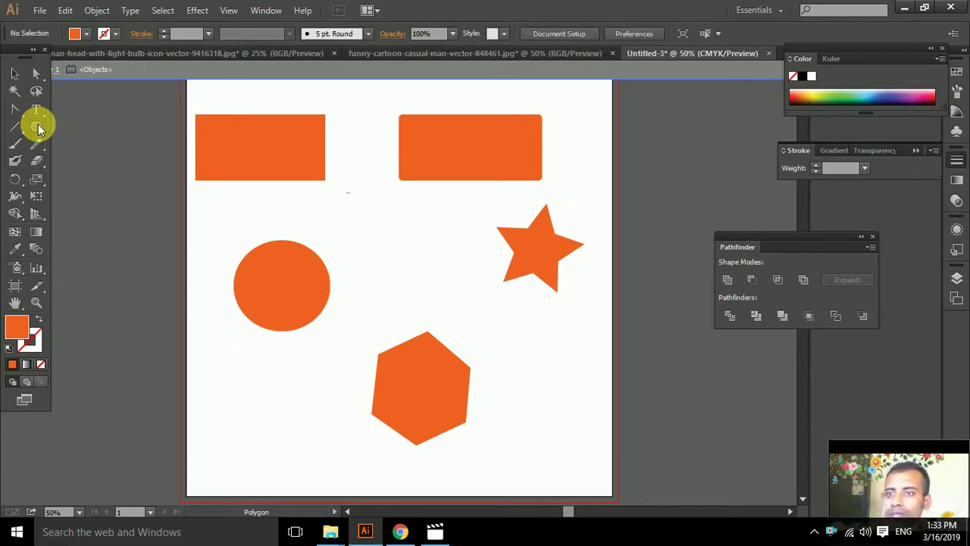
{"action": "left_click_drag", "start_coordinate": [386, 227], "coordinate": [416, 257]}
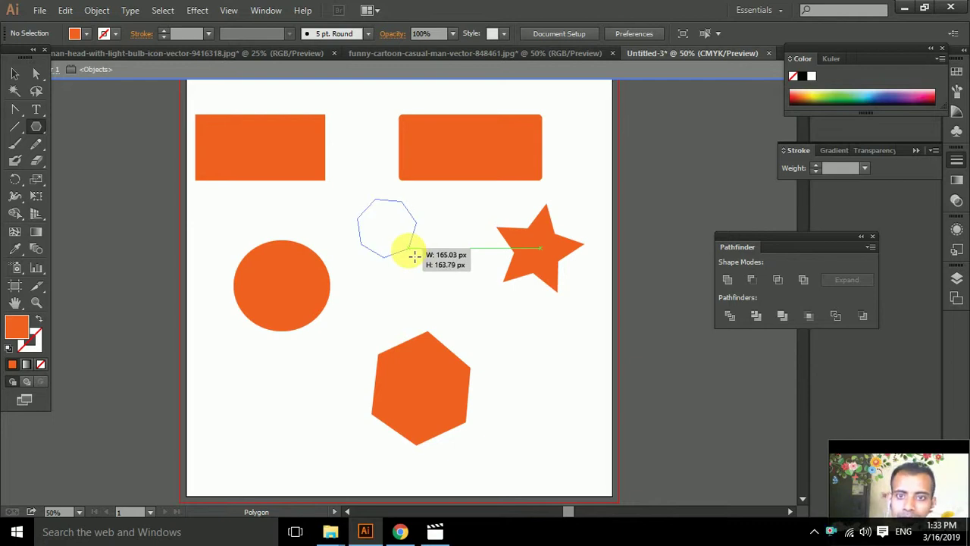
{"action": "mouse_move", "coordinate": [415, 257]}
{"action": "left_mouse_down"}
{"action": "mouse_move", "coordinate": [404, 253]}
{"action": "mouse_move", "coordinate": [425, 265]}
{"action": "left_mouse_up"}
{"action": "key", "text": "ctrl+z"}
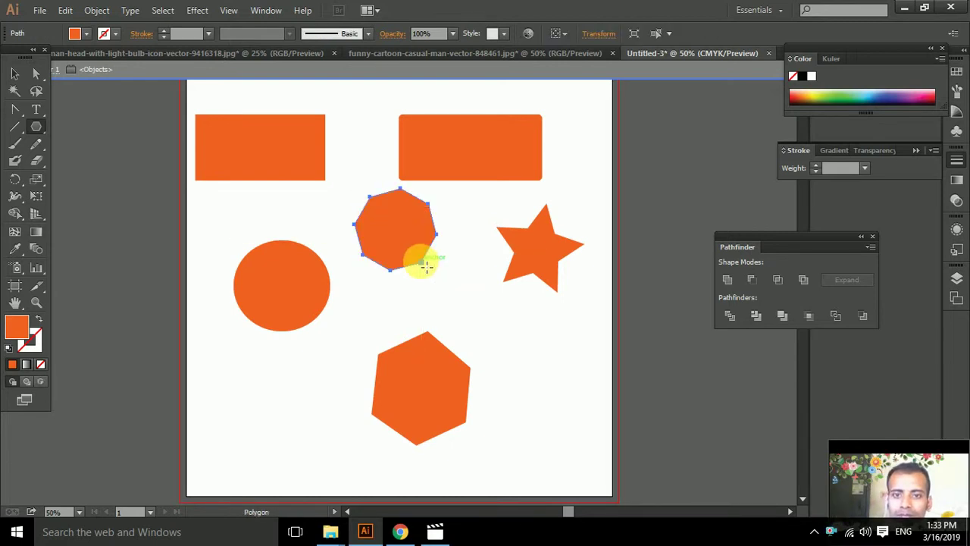
{"action": "key", "text": "ctrl+z"}
{"action": "left_click", "coordinate": [35, 73]}
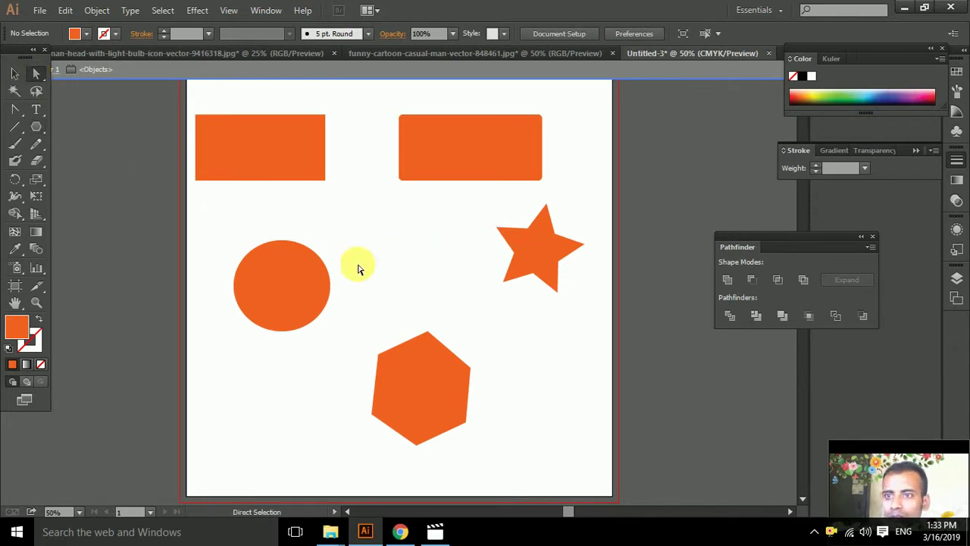
{"action": "left_click", "coordinate": [535, 249]}
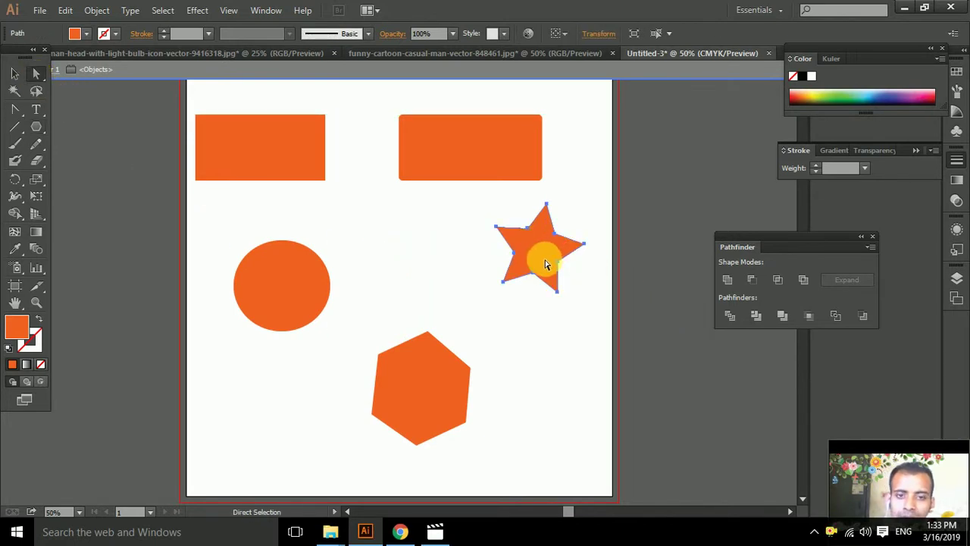
Move the existing star left, between the circle and the rectangles.
{"action": "left_click_drag", "start_coordinate": [545, 263], "coordinate": [402, 267]}
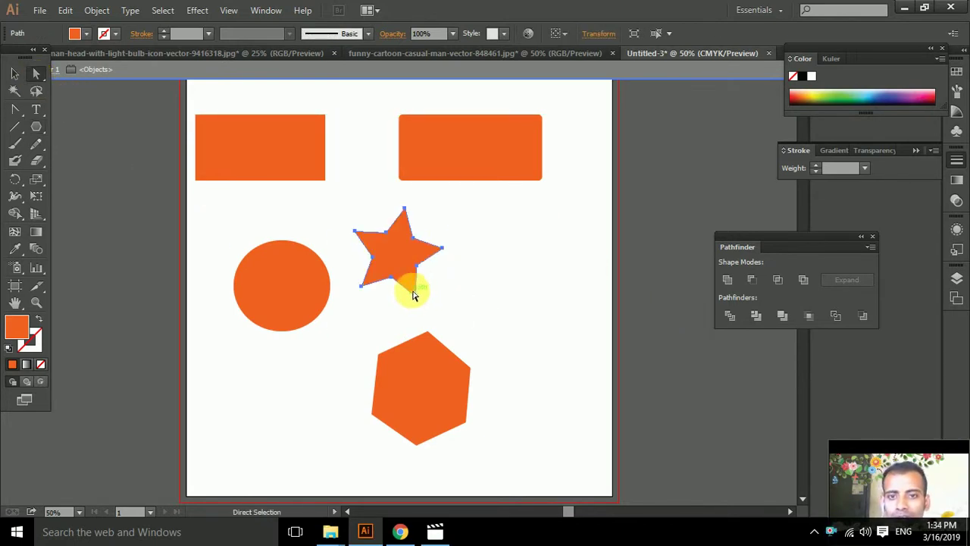
{"action": "left_click", "coordinate": [442, 234]}
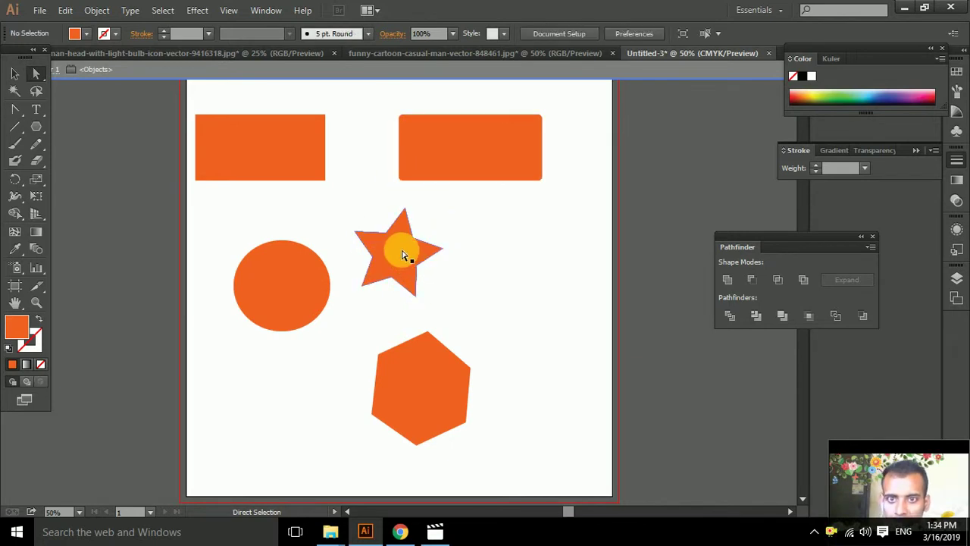
{"action": "left_click_drag", "start_coordinate": [403, 255], "coordinate": [398, 243]}
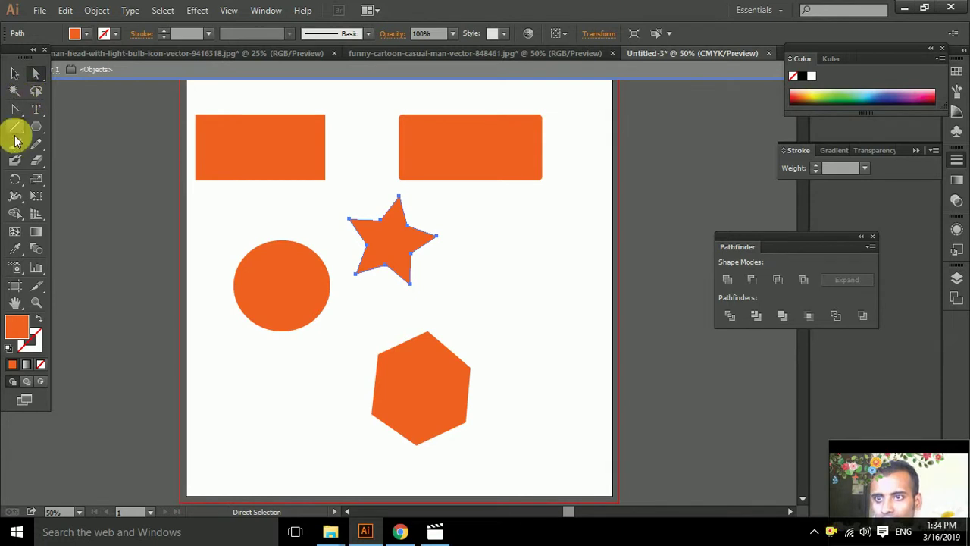
{"action": "left_click", "coordinate": [461, 326]}
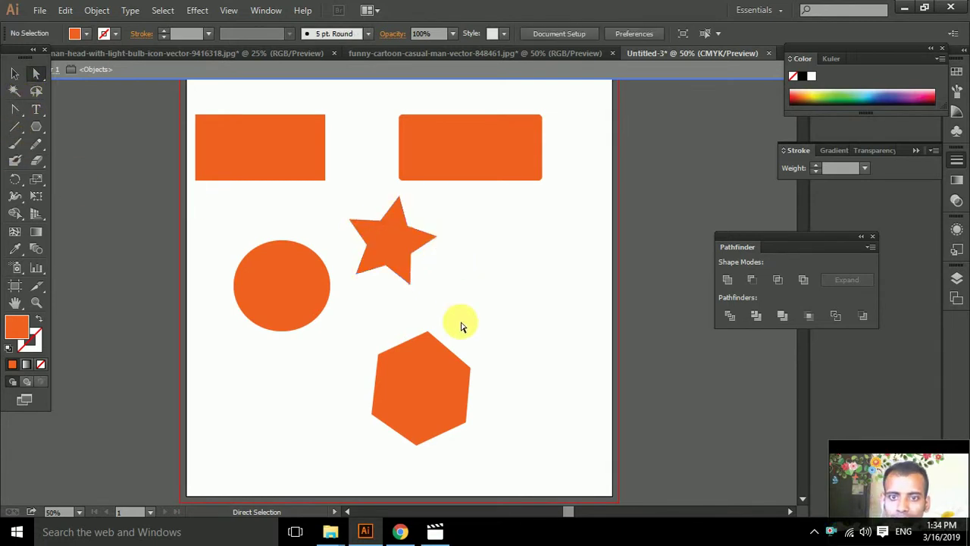
{"action": "mouse_move", "coordinate": [390, 249]}
{"action": "left_mouse_down"}
{"action": "mouse_move", "coordinate": [533, 289]}
{"action": "mouse_move", "coordinate": [398, 225]}
{"action": "left_mouse_up"}
Draw a new eight-point star to the right of the first star.
{"action": "left_click", "coordinate": [38, 131]}
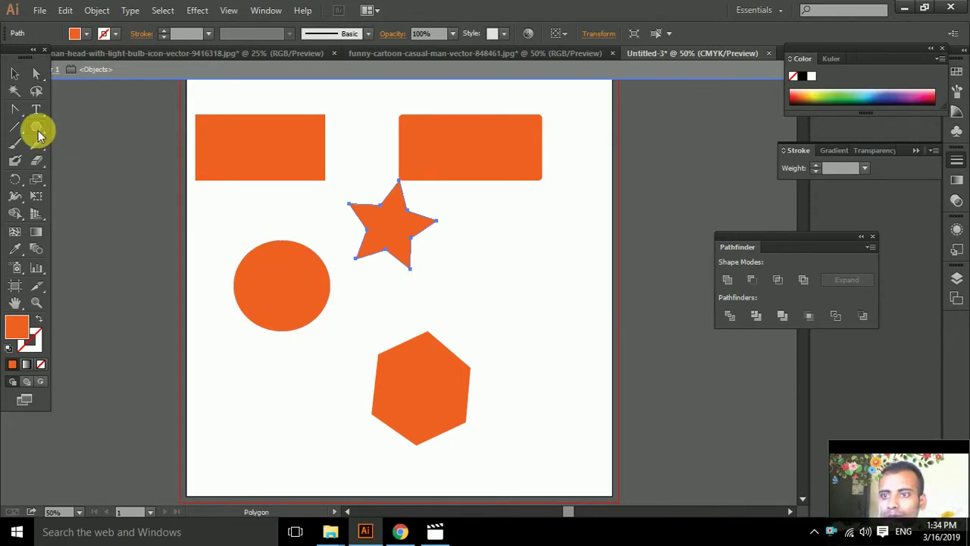
{"action": "left_click_drag", "start_coordinate": [38, 130], "coordinate": [108, 196]}
{"action": "left_click_drag", "start_coordinate": [505, 241], "coordinate": [548, 278]}
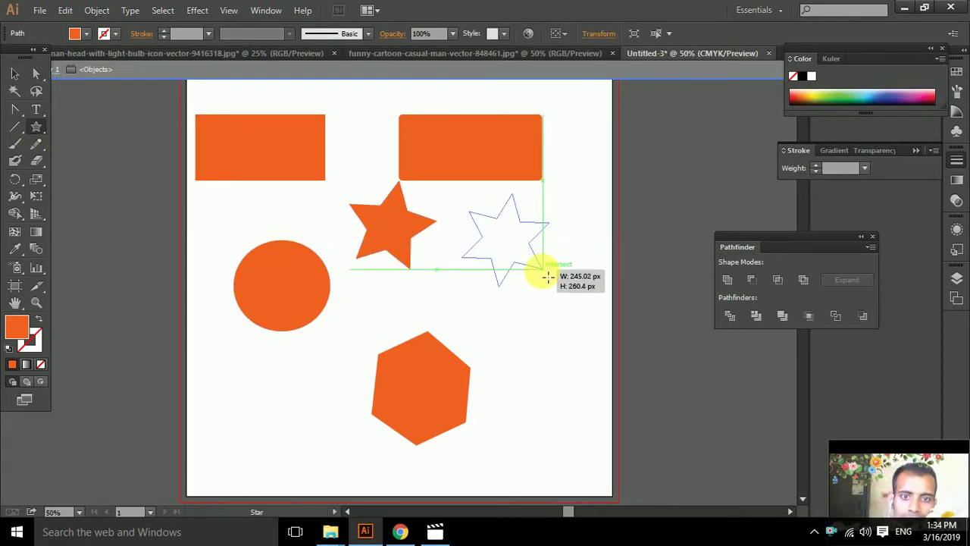
{"action": "key", "text": "Up"}
{"action": "key", "text": "Up"}
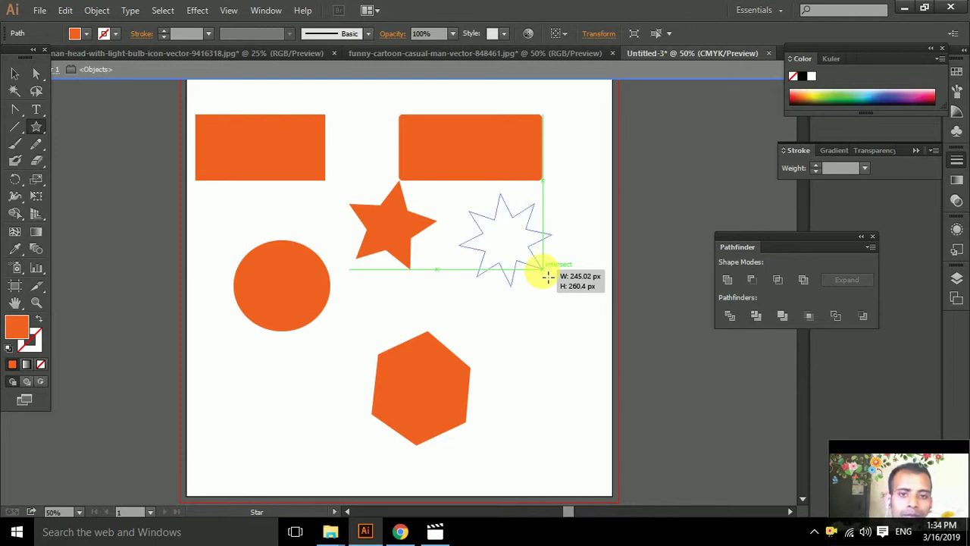
{"action": "left_click_drag", "start_coordinate": [548, 278], "coordinate": [548, 278]}
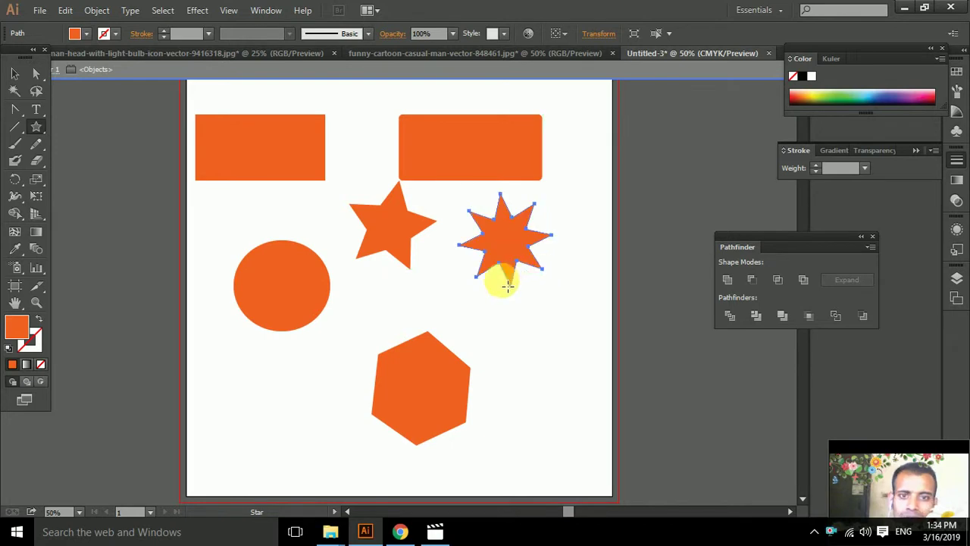
Move the eight-point star down and right and scale it up.
{"action": "left_click", "coordinate": [15, 74]}
{"action": "left_click", "coordinate": [576, 322]}
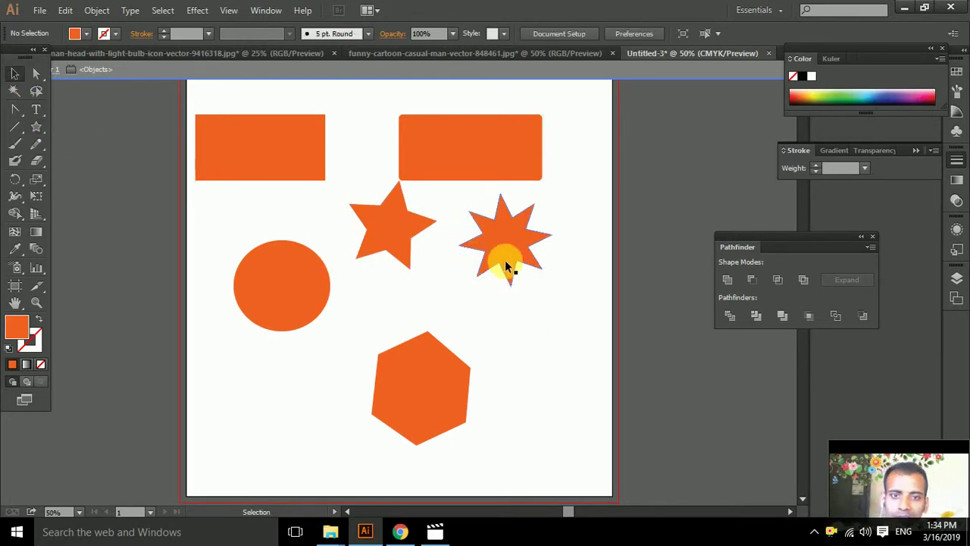
{"action": "left_click_drag", "start_coordinate": [509, 255], "coordinate": [537, 318]}
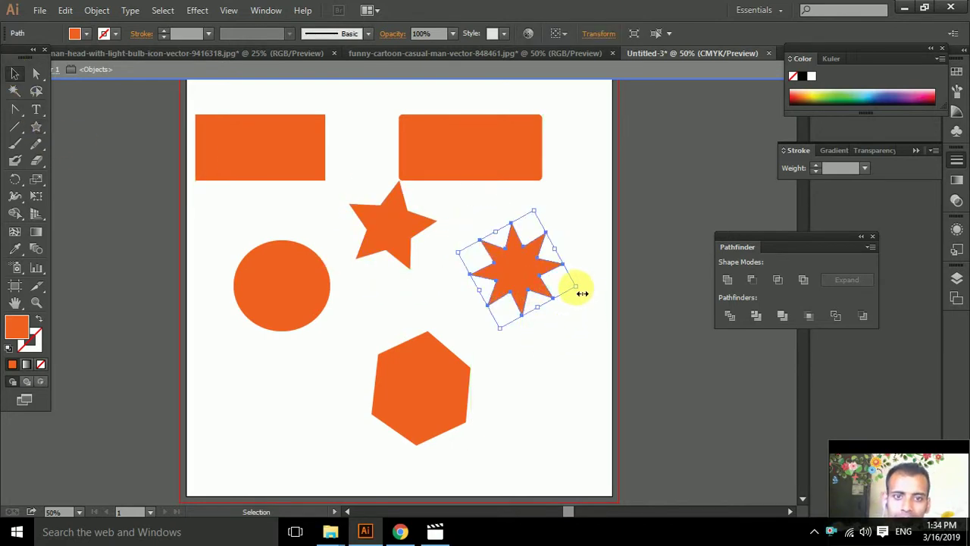
{"action": "mouse_move", "coordinate": [580, 292]}
{"action": "left_mouse_down"}
{"action": "mouse_move", "coordinate": [629, 298]}
{"action": "mouse_move", "coordinate": [617, 297]}
{"action": "left_mouse_up"}
{"action": "mouse_move", "coordinate": [390, 235]}
{"action": "left_mouse_down"}
{"action": "mouse_move", "coordinate": [532, 273]}
{"action": "mouse_move", "coordinate": [520, 277]}
{"action": "left_mouse_up"}
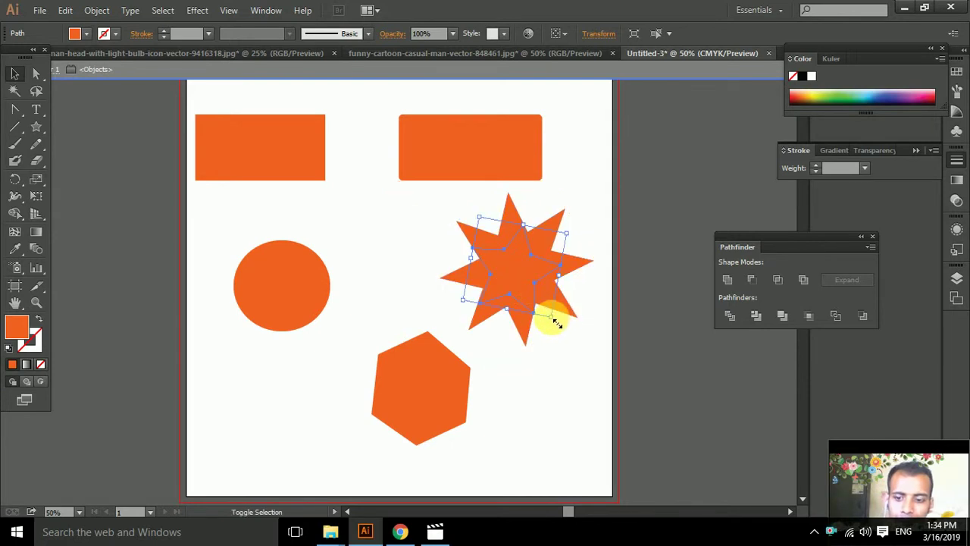
Shrink the small star, fill it blue, and send the orange eight-point star behind it.
{"action": "left_click_drag", "start_coordinate": [557, 322], "coordinate": [539, 302]}
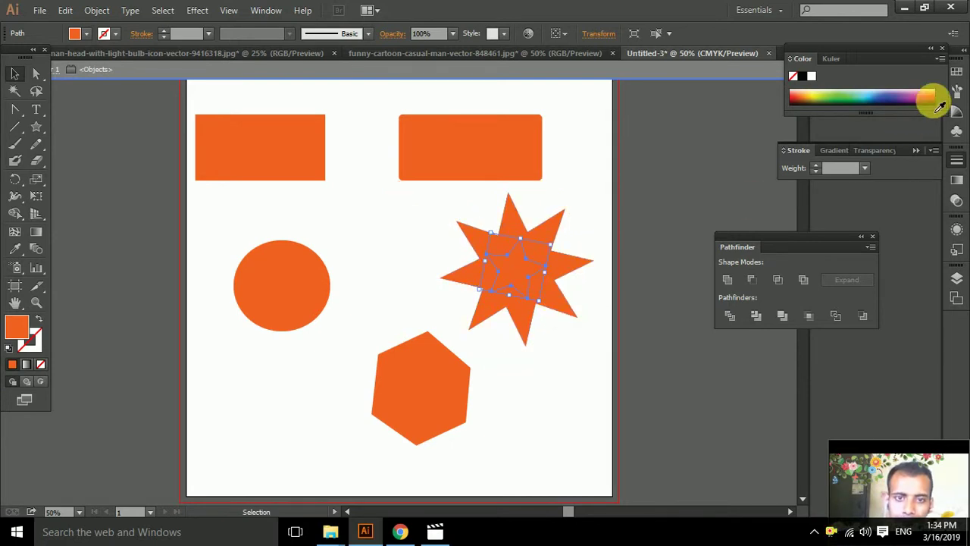
{"action": "left_click", "coordinate": [886, 101]}
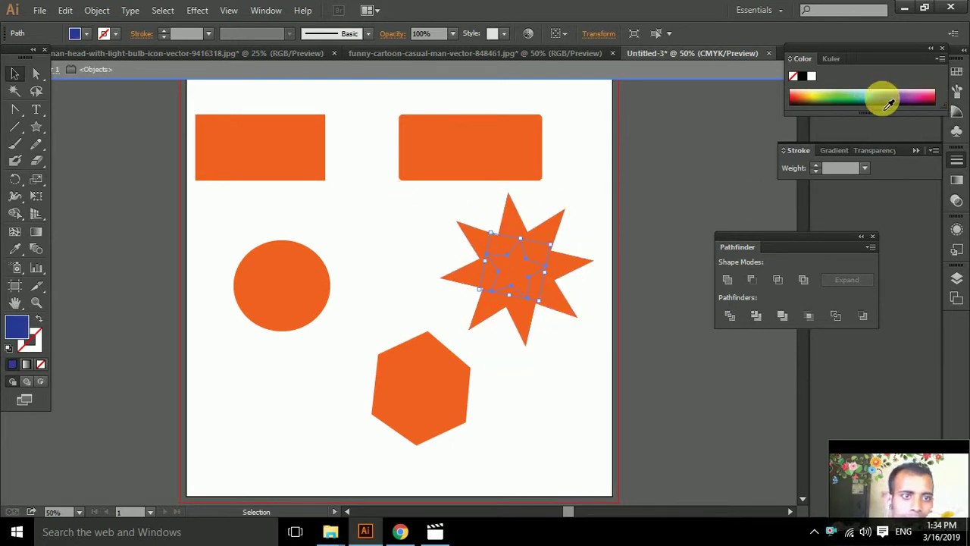
{"action": "left_click", "coordinate": [570, 203]}
{"action": "left_click", "coordinate": [555, 244]}
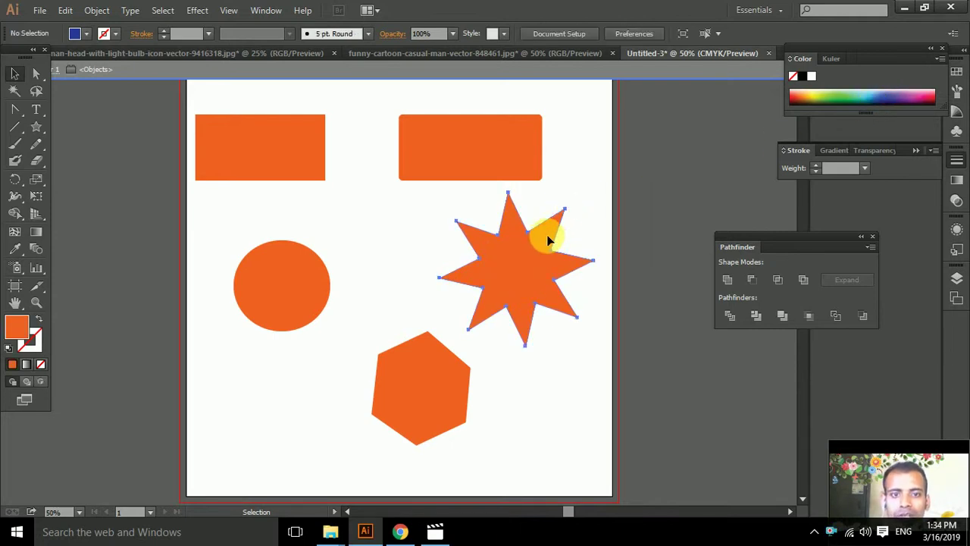
{"action": "right_click", "coordinate": [522, 256]}
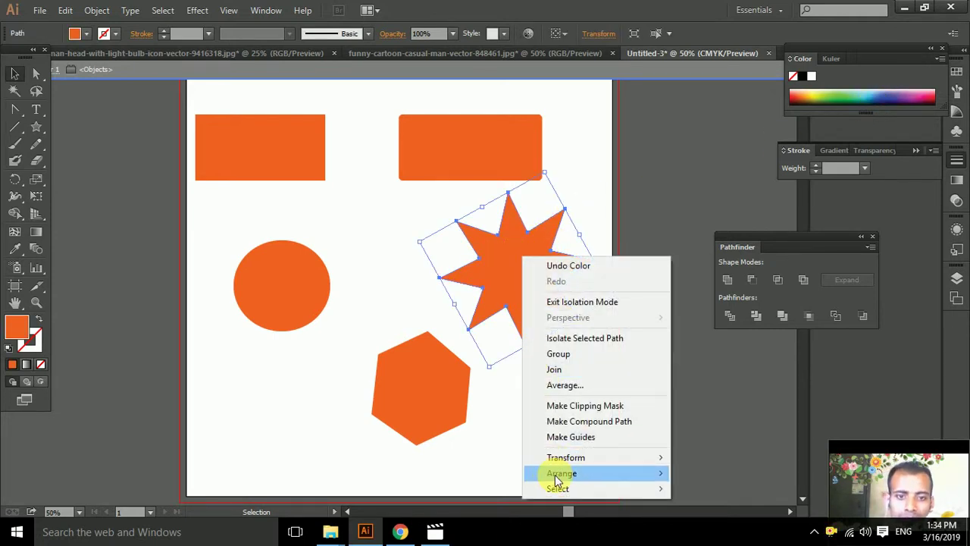
{"action": "left_click", "coordinate": [717, 453]}
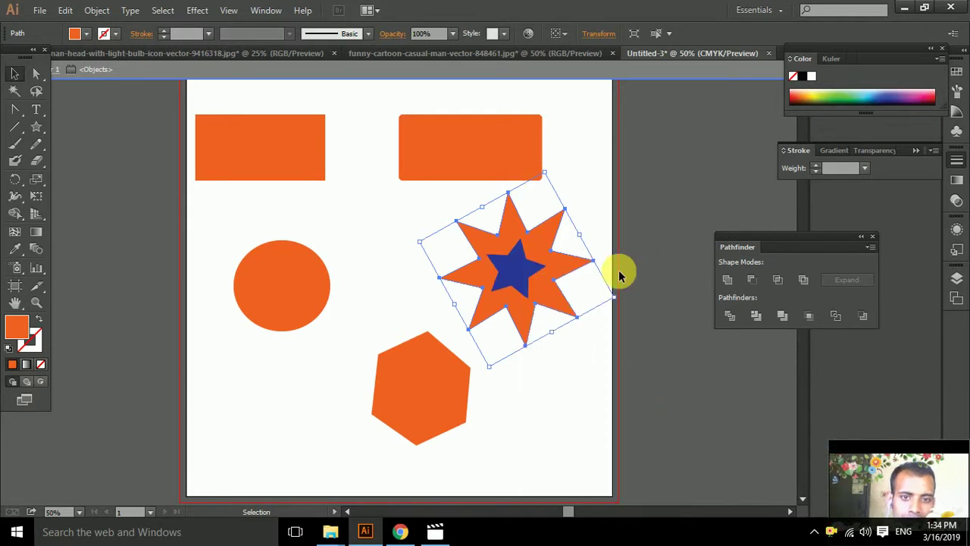
{"action": "left_click", "coordinate": [591, 178]}
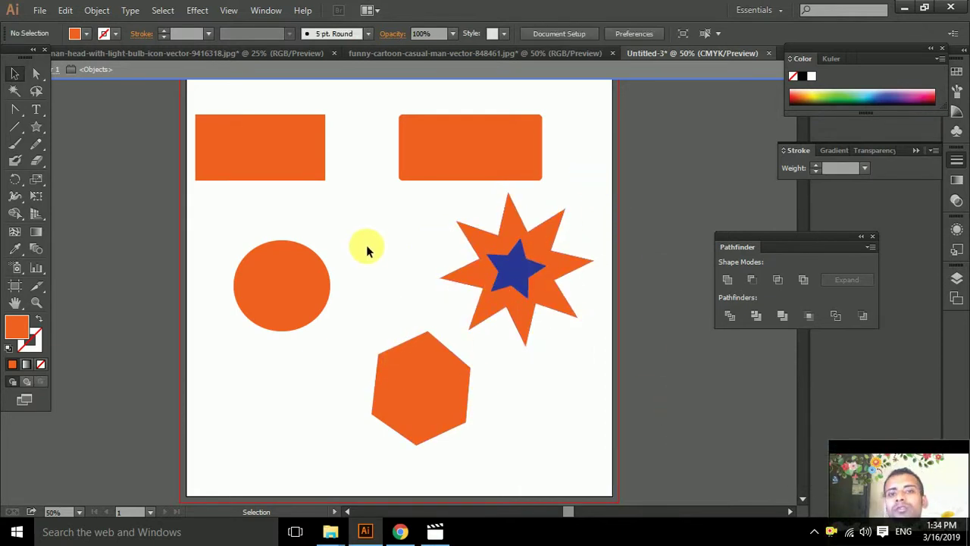
Move the hexagon to the lower-right corner below the stars, then zoom in on the circle.
{"action": "left_click", "coordinate": [442, 152]}
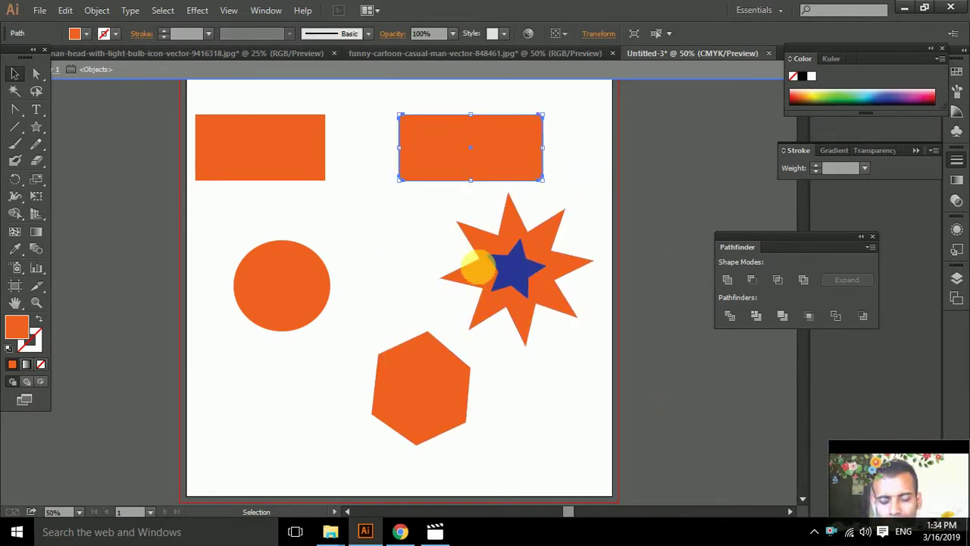
{"action": "double_click", "coordinate": [420, 388]}
{"action": "left_click", "coordinate": [430, 195]}
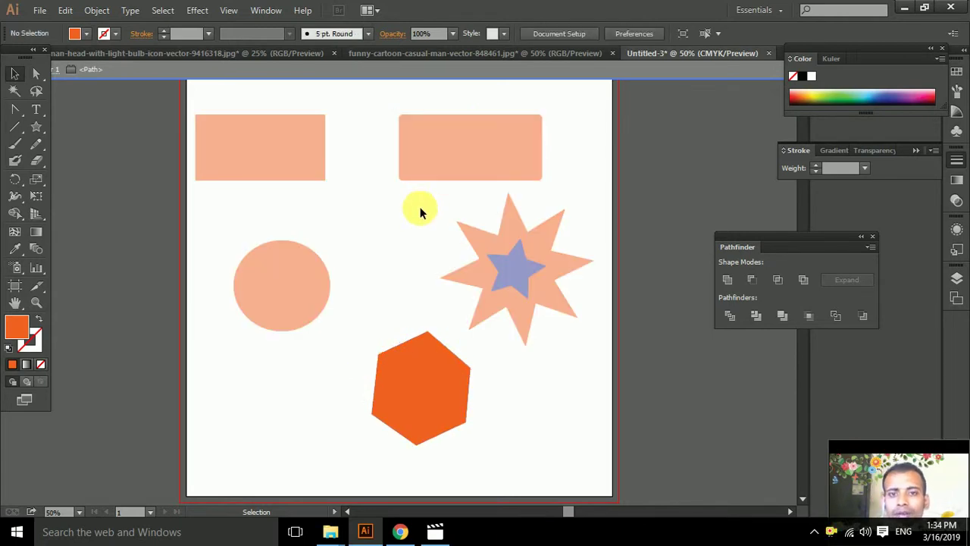
{"action": "double_click", "coordinate": [232, 229]}
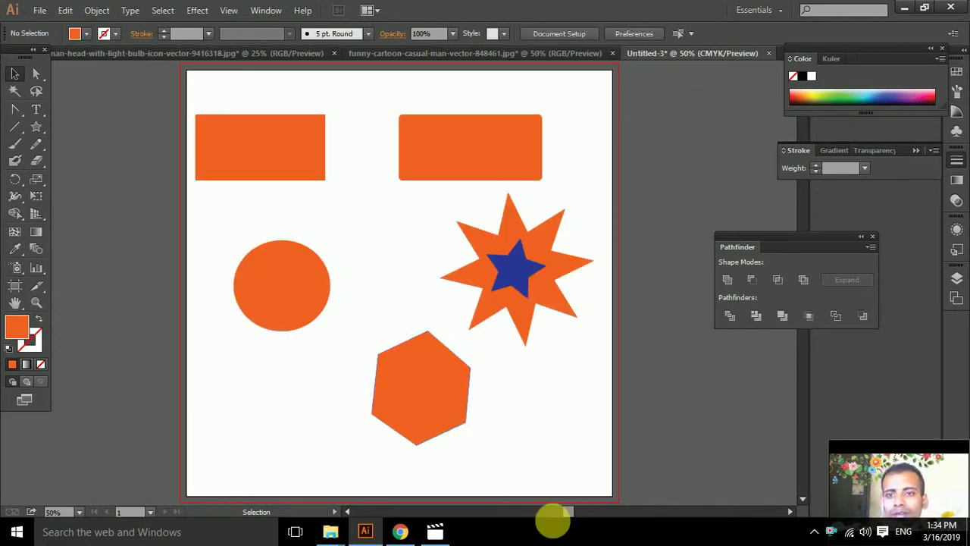
{"action": "mouse_move", "coordinate": [438, 394]}
{"action": "left_mouse_down"}
{"action": "mouse_move", "coordinate": [307, 409]}
{"action": "mouse_move", "coordinate": [523, 420]}
{"action": "mouse_move", "coordinate": [579, 437]}
{"action": "mouse_move", "coordinate": [519, 429]}
{"action": "left_mouse_up"}
{"action": "left_click", "coordinate": [393, 263]}
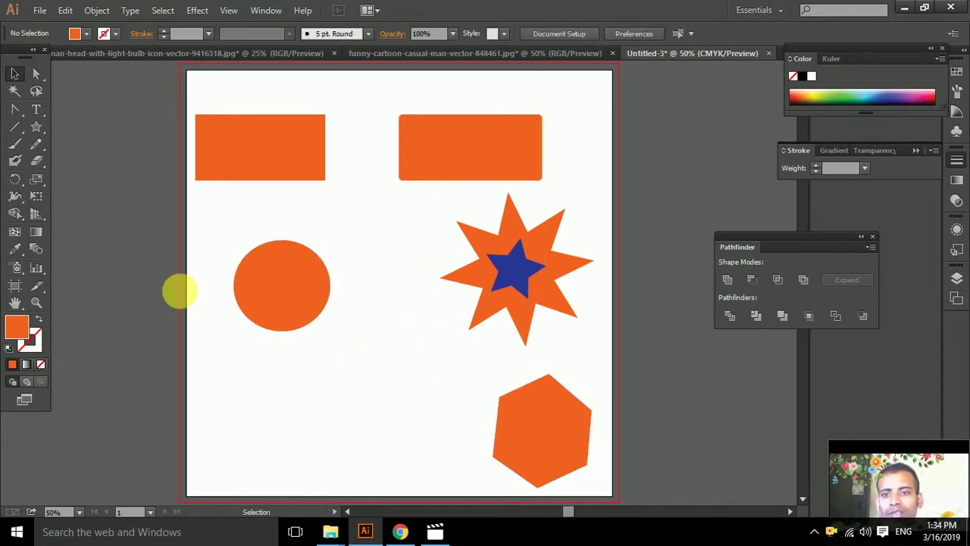
{"action": "left_click", "coordinate": [44, 305]}
{"action": "left_click_drag", "start_coordinate": [216, 218], "coordinate": [373, 369]}
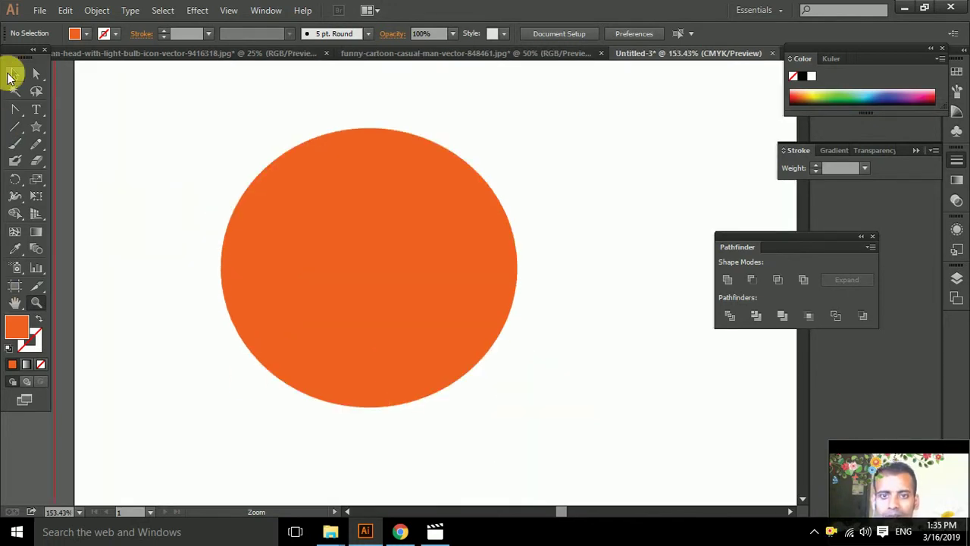
Select the circle's top and bottom anchors and convert them to sharp corner points.
{"action": "left_click", "coordinate": [14, 73]}
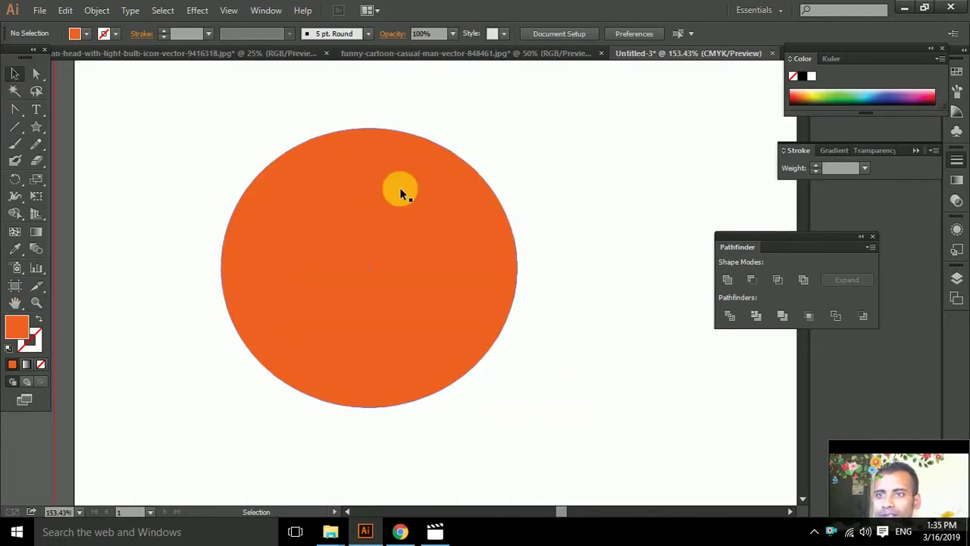
{"action": "left_click", "coordinate": [400, 189]}
{"action": "left_click", "coordinate": [71, 90]}
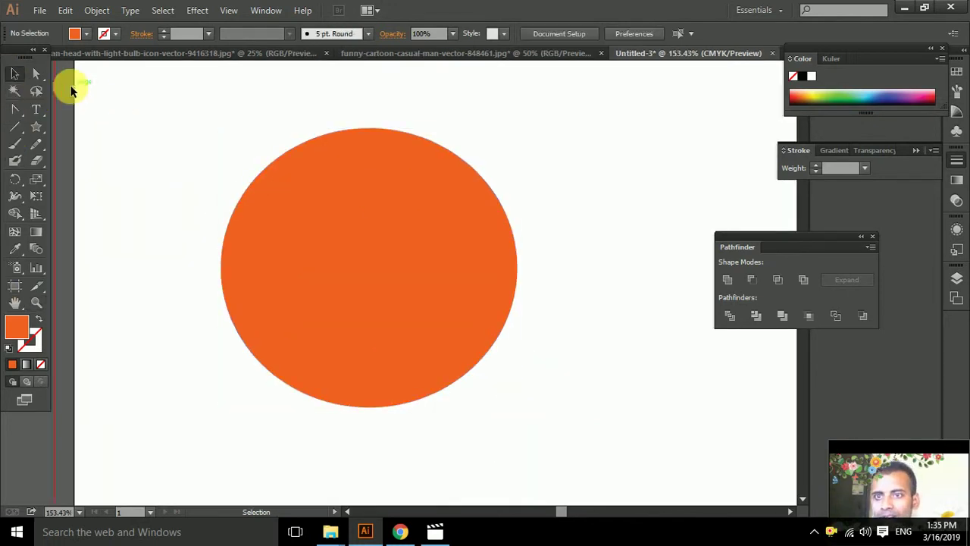
{"action": "left_click", "coordinate": [347, 228]}
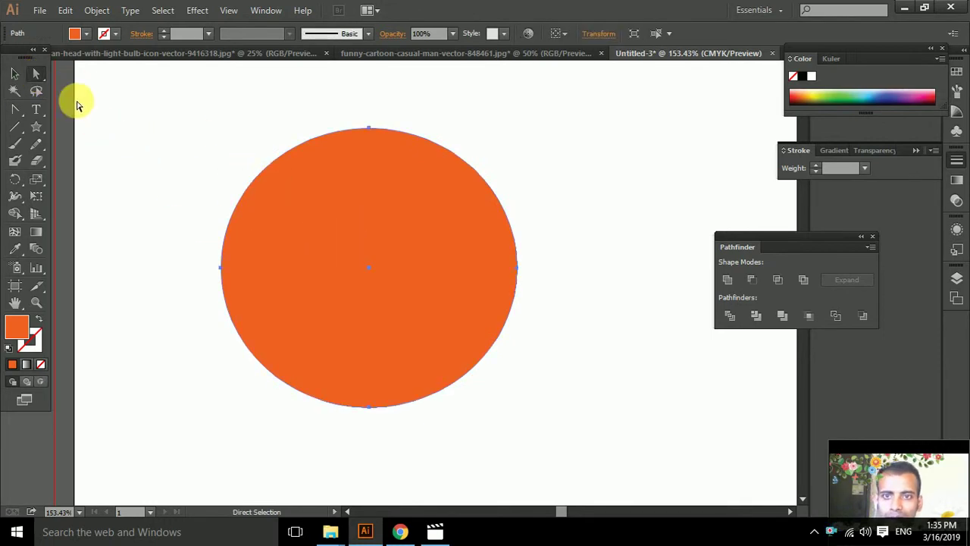
{"action": "left_click", "coordinate": [210, 176]}
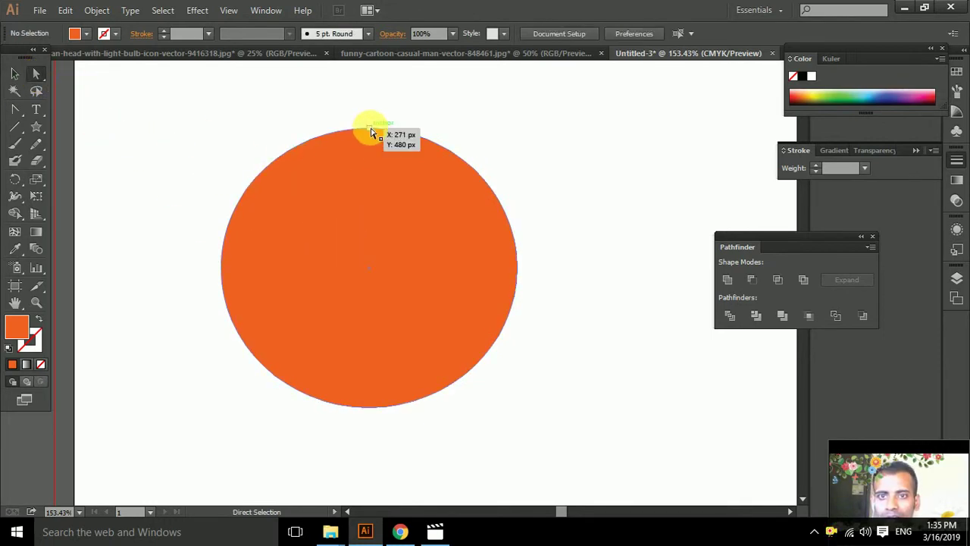
{"action": "left_click", "coordinate": [369, 128]}
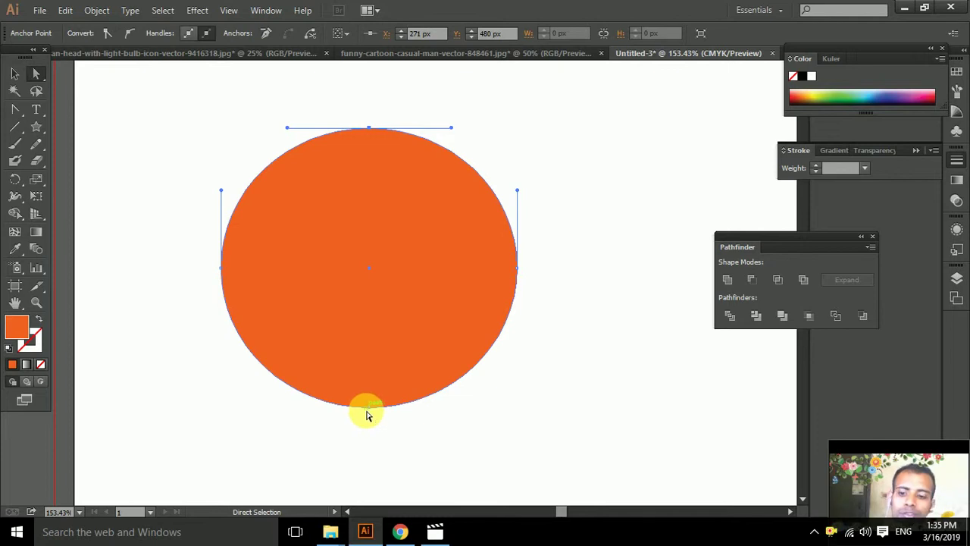
{"action": "left_click", "coordinate": [369, 407], "text": "shift"}
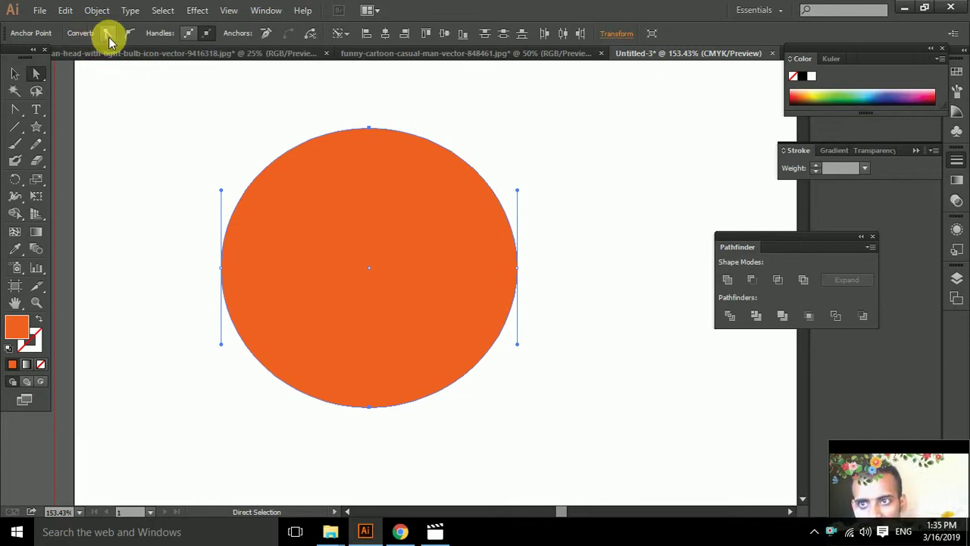
{"action": "left_click", "coordinate": [109, 35]}
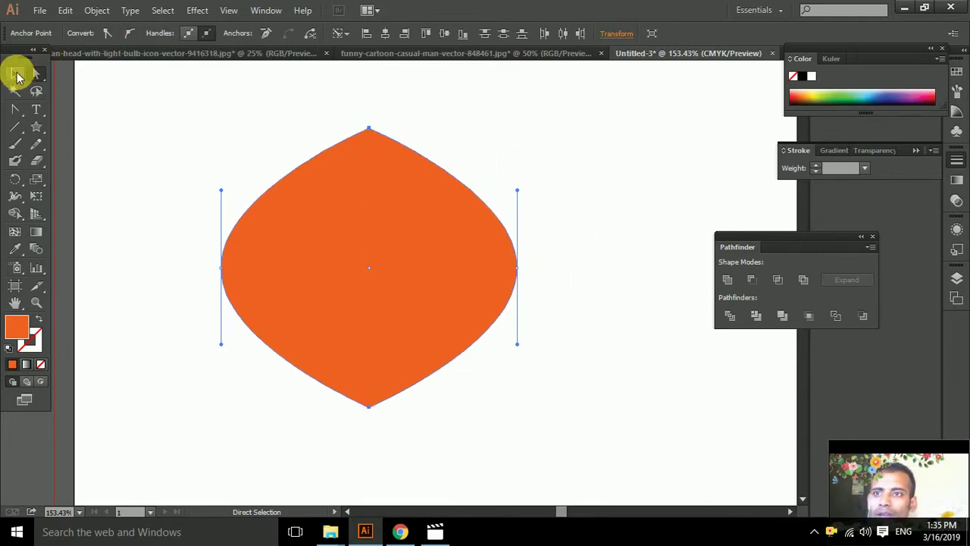
{"action": "double_click", "coordinate": [15, 74]}
{"action": "left_click", "coordinate": [562, 372]}
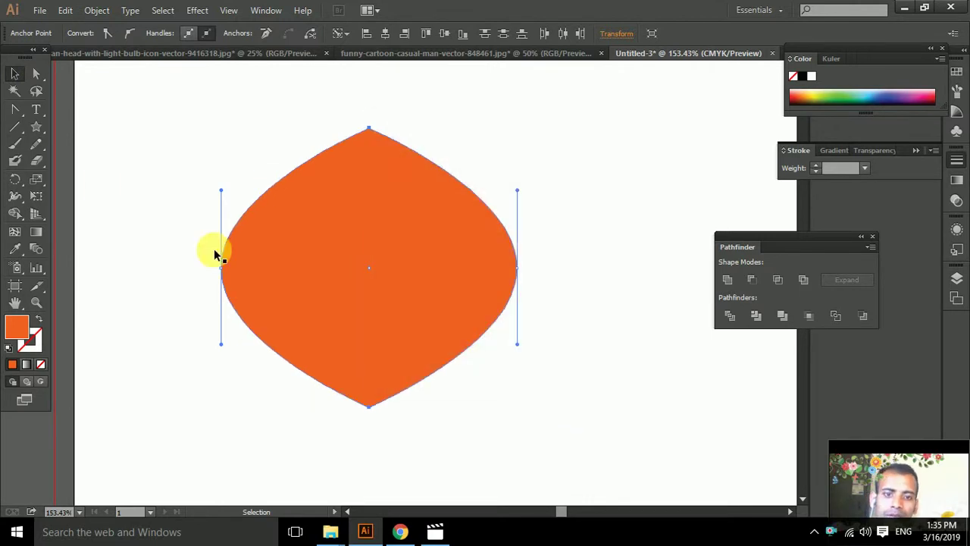
{"action": "left_click", "coordinate": [35, 74]}
{"action": "left_click", "coordinate": [211, 127]}
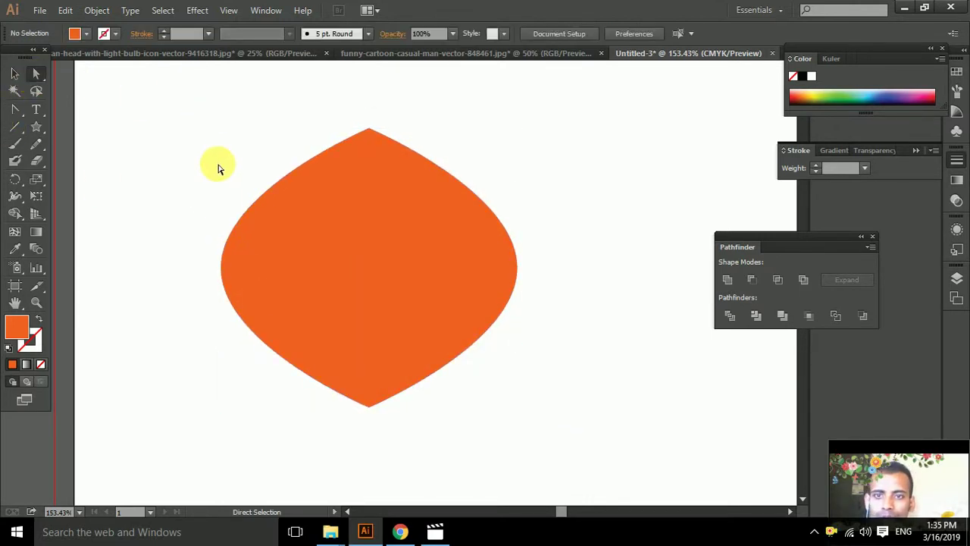
Squeeze the pointed shape horizontally into a slim upright leaf and nudge it up and right.
{"action": "left_click_drag", "start_coordinate": [212, 118], "coordinate": [518, 373]}
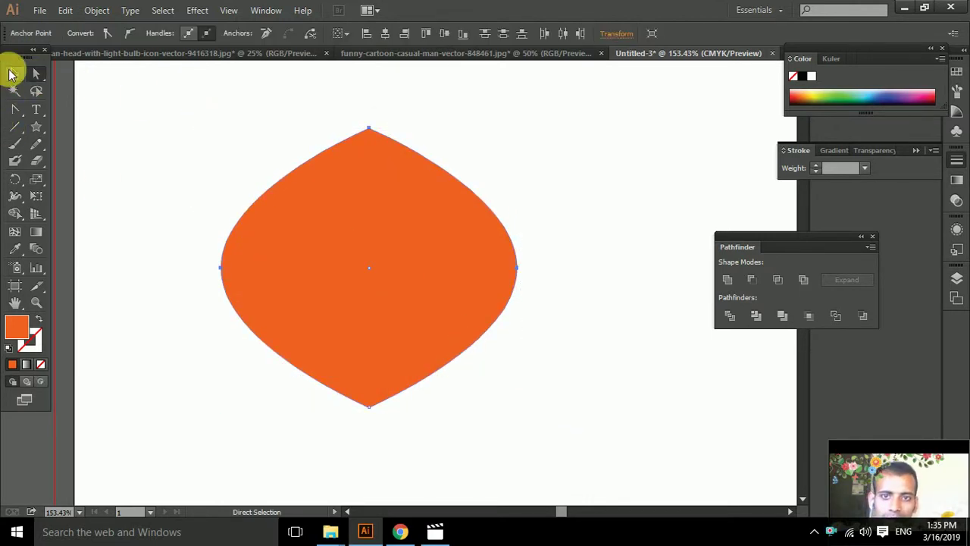
{"action": "left_click", "coordinate": [13, 76]}
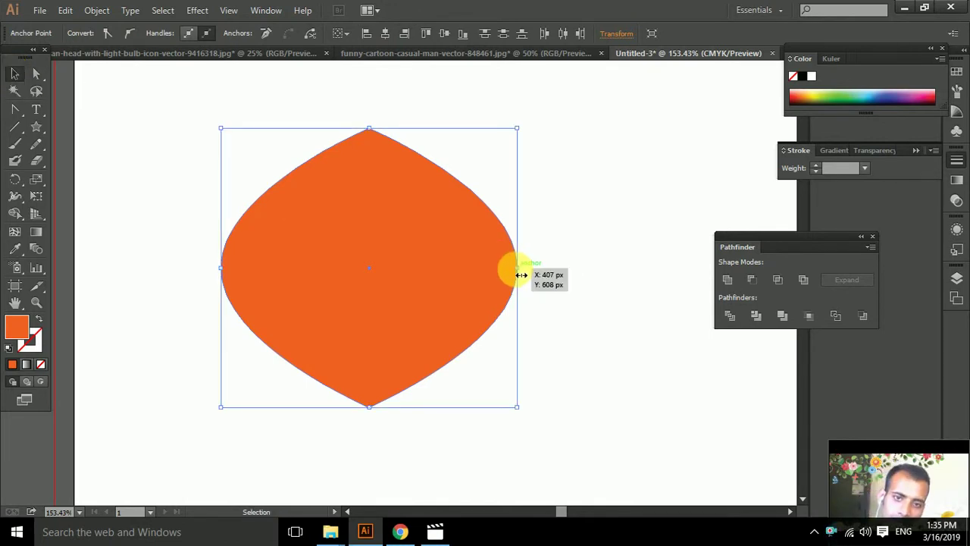
{"action": "left_click_drag", "start_coordinate": [517, 267], "coordinate": [454, 267]}
{"action": "key", "text": "a"}
{"action": "key", "text": "ctrl+z"}
{"action": "key", "text": "v"}
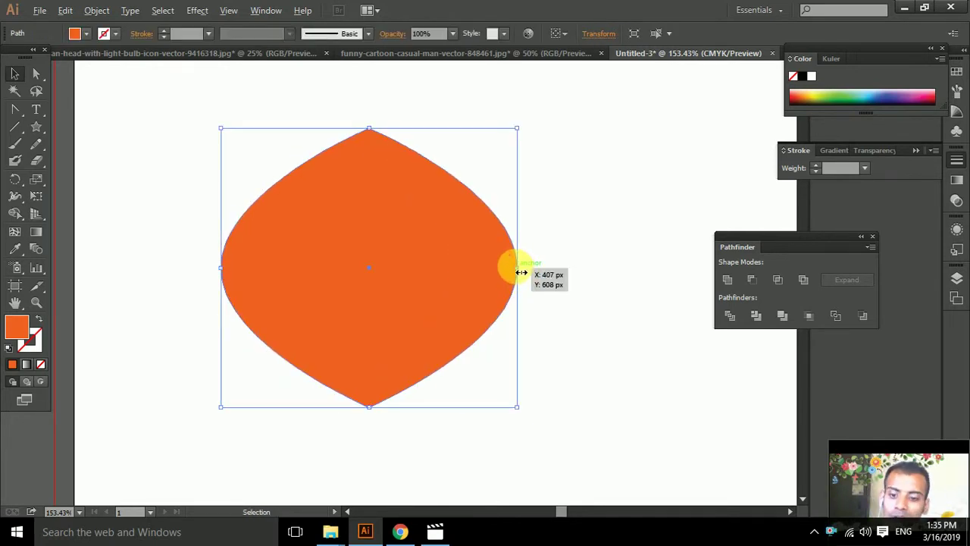
{"action": "left_click_drag", "start_coordinate": [521, 272], "coordinate": [445, 271]}
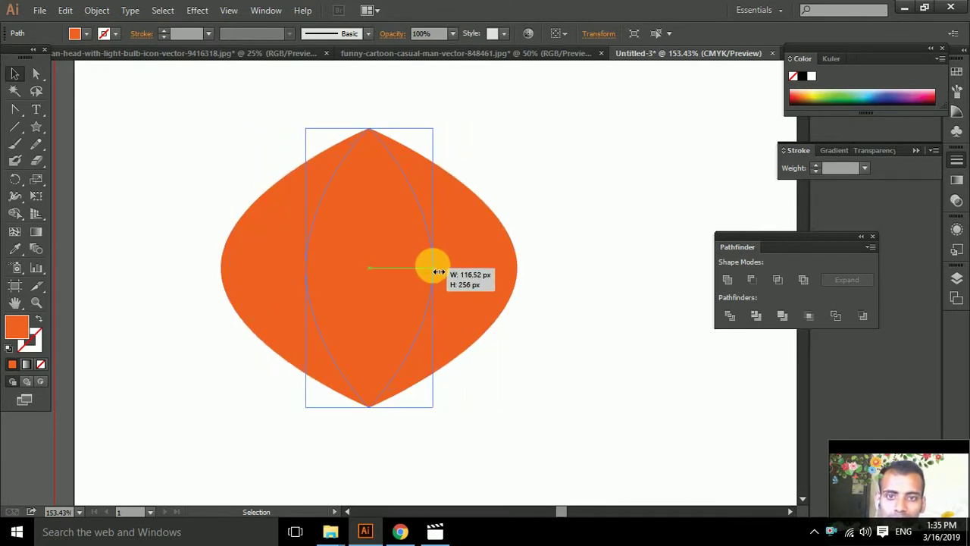
{"action": "left_click_drag", "start_coordinate": [445, 270], "coordinate": [433, 268]}
{"action": "left_click_drag", "start_coordinate": [372, 271], "coordinate": [439, 246]}
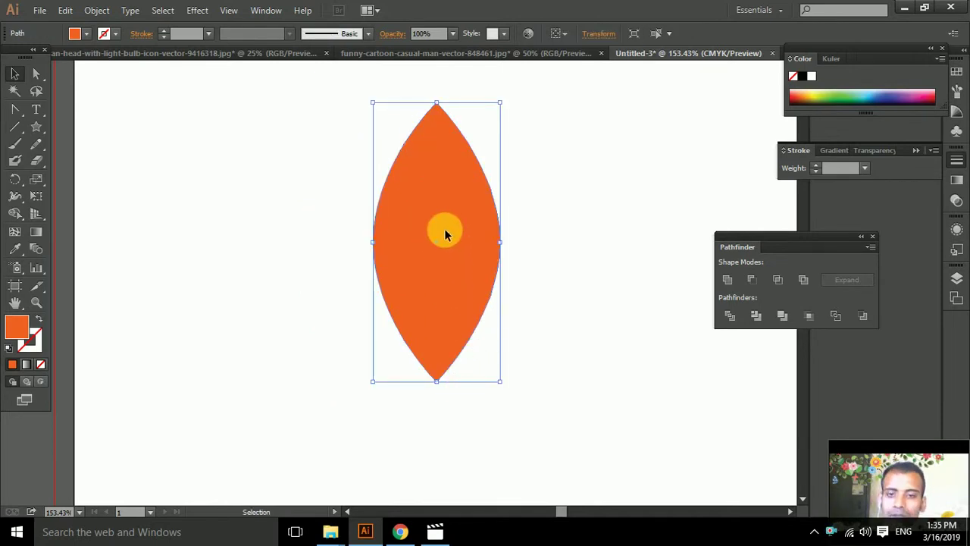
{"action": "left_click_drag", "start_coordinate": [444, 230], "coordinate": [456, 230]}
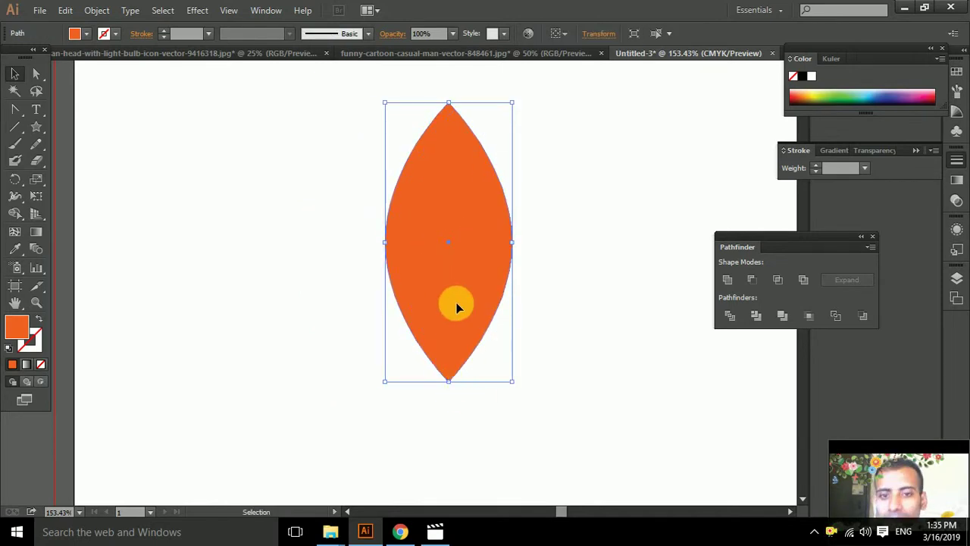
Rotate the leaf around its bottom point, then undo back to the upright leaf.
{"action": "key", "text": "r"}
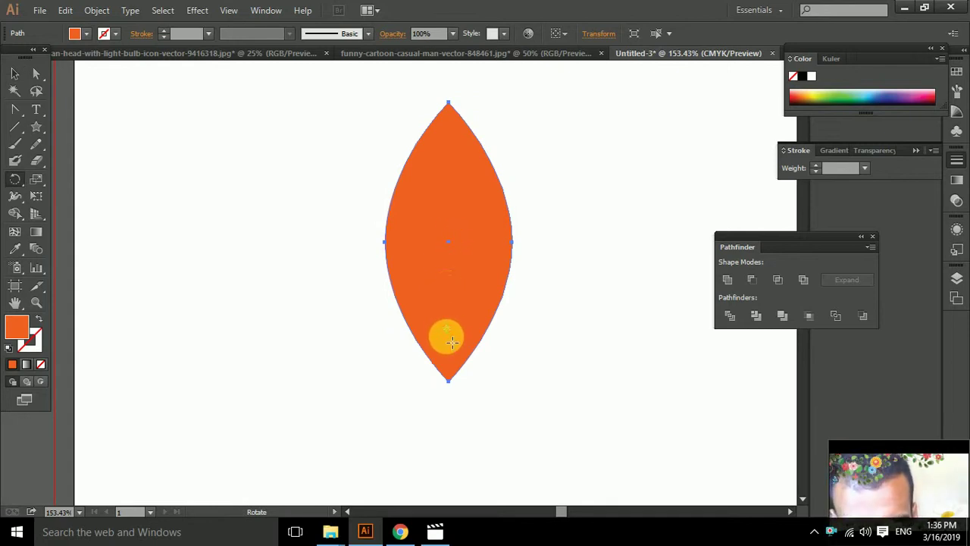
{"action": "left_click", "coordinate": [449, 381]}
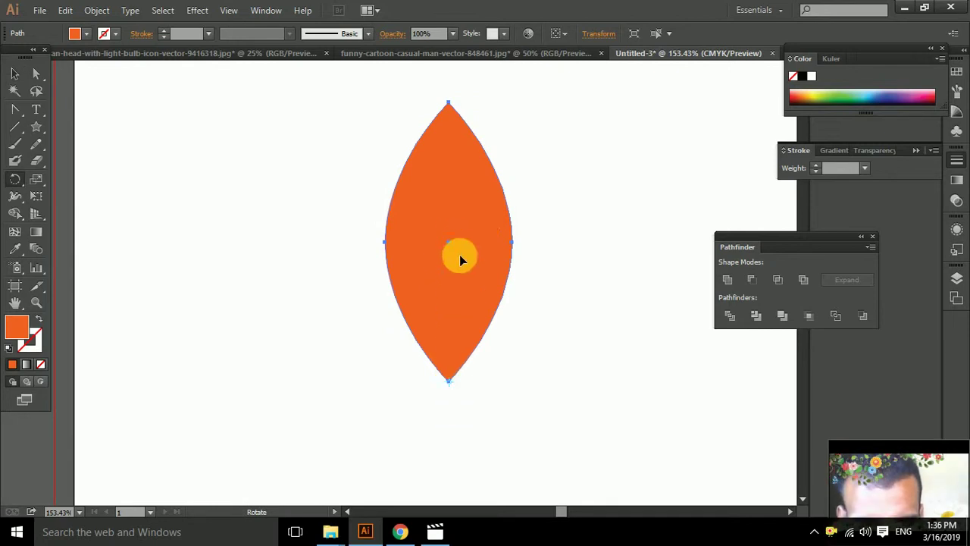
{"action": "mouse_move", "coordinate": [484, 226]}
{"action": "left_mouse_down"}
{"action": "mouse_move", "coordinate": [573, 380]}
{"action": "mouse_move", "coordinate": [540, 296]}
{"action": "mouse_move", "coordinate": [477, 216]}
{"action": "mouse_move", "coordinate": [460, 214]}
{"action": "left_mouse_up"}
{"action": "key", "text": "v"}
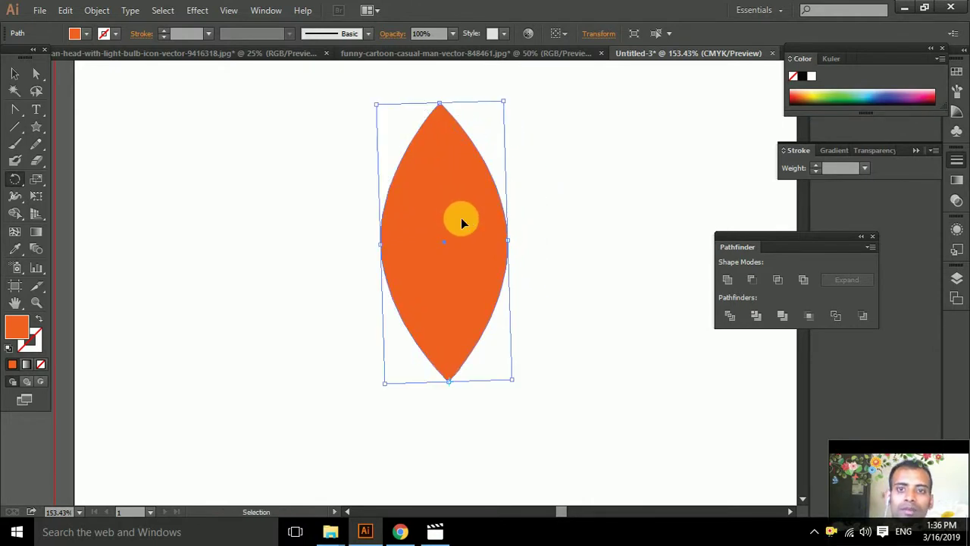
{"action": "key", "text": "ctrl+z"}
{"action": "key", "text": "r"}
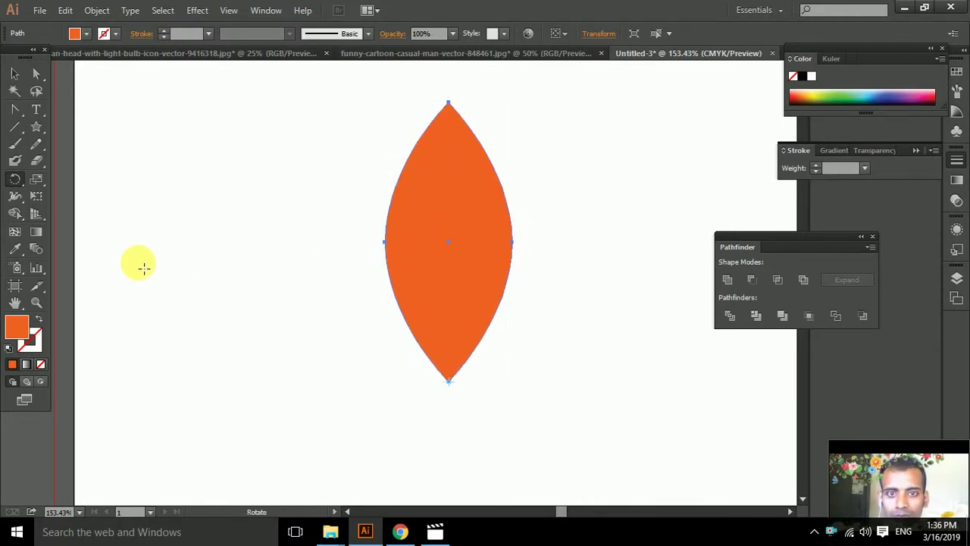
{"action": "left_click_drag", "start_coordinate": [14, 182], "coordinate": [82, 177]}
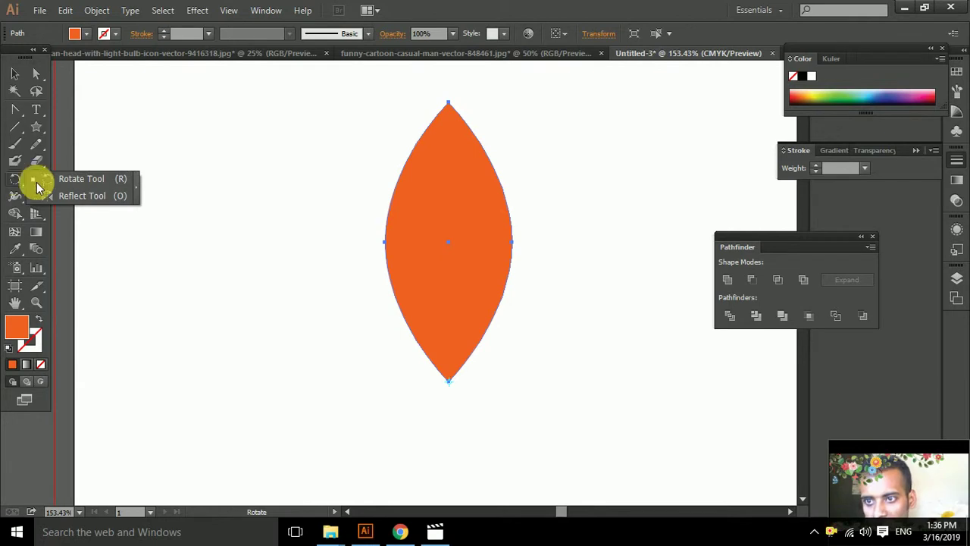
{"action": "left_click", "coordinate": [448, 379]}
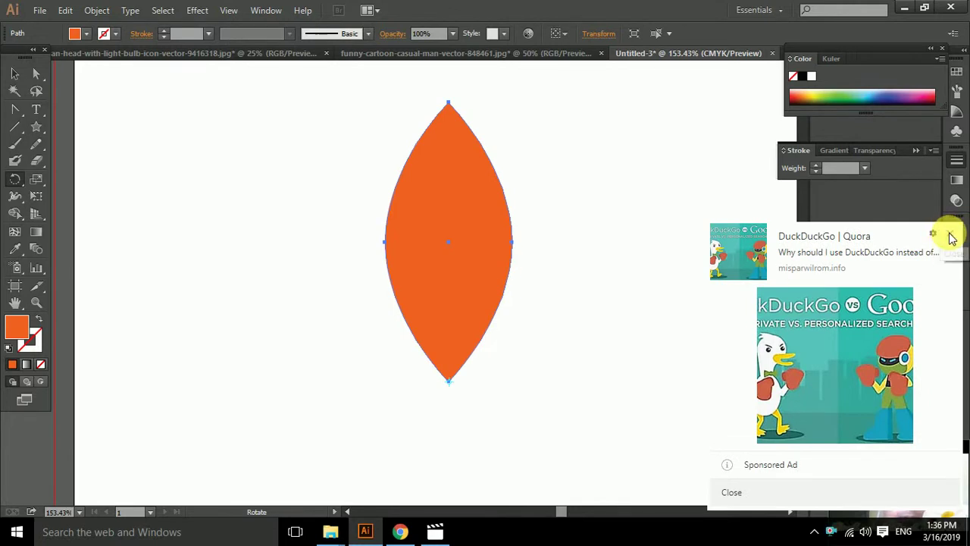
{"action": "left_click", "coordinate": [952, 238]}
{"action": "mouse_move", "coordinate": [433, 199]}
{"action": "left_mouse_down"}
{"action": "mouse_move", "coordinate": [567, 319]}
{"action": "mouse_move", "coordinate": [471, 207]}
{"action": "left_mouse_up"}
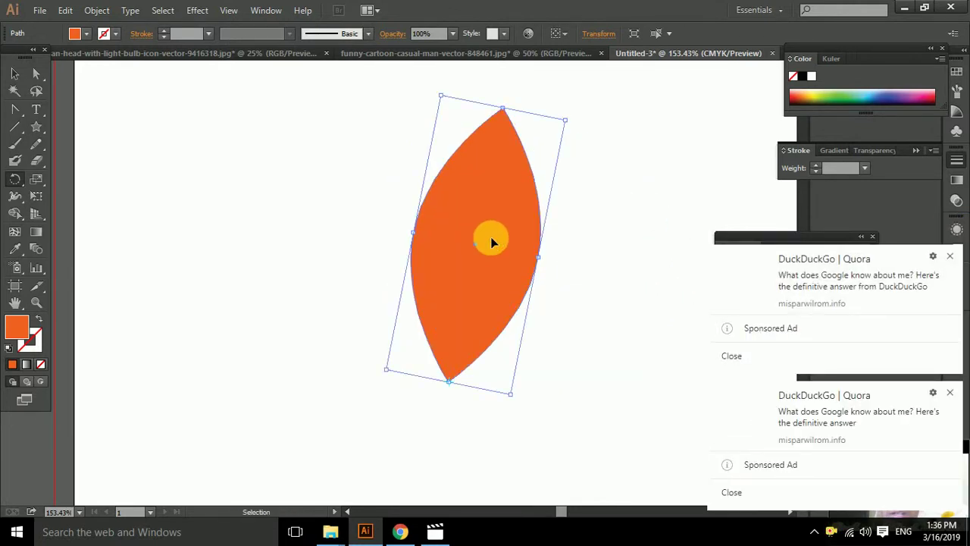
{"action": "key", "text": "ctrl+z"}
{"action": "key", "text": "ctrl+z"}
Make a rotated leaf copy, repeat it with Ctrl+D into a flower, then undo the extras.
{"action": "left_click_drag", "start_coordinate": [461, 195], "coordinate": [598, 304]}
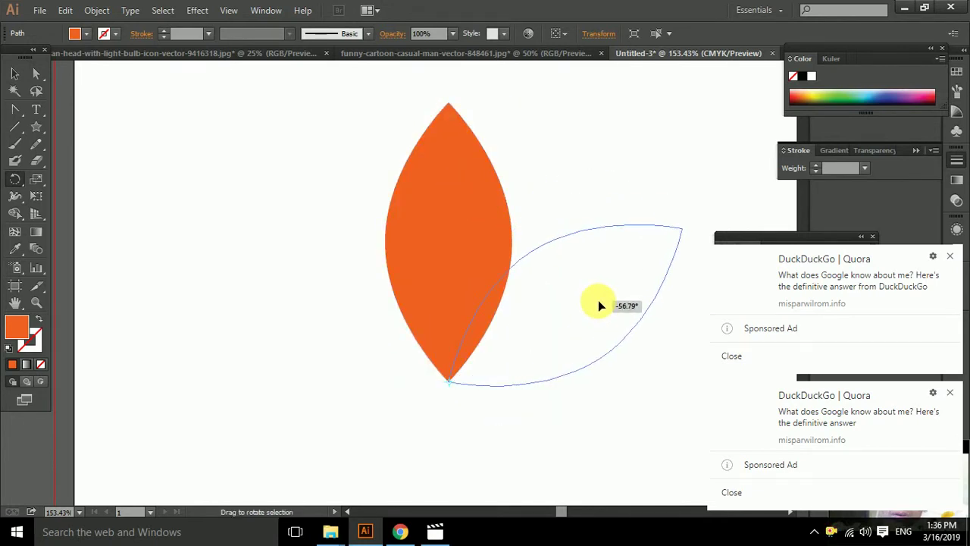
{"action": "left_click_drag", "start_coordinate": [599, 301], "coordinate": [599, 302]}
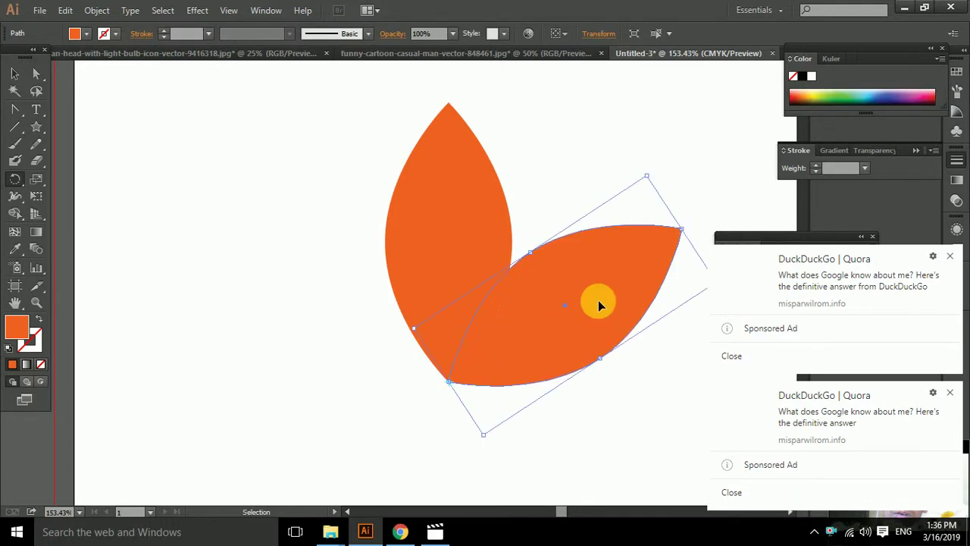
{"action": "left_click", "coordinate": [952, 258]}
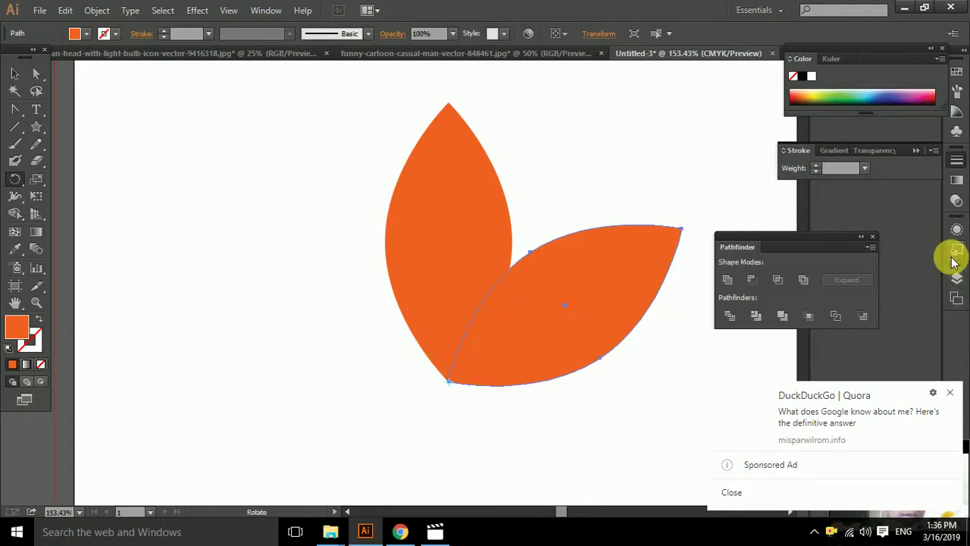
{"action": "left_click", "coordinate": [949, 394]}
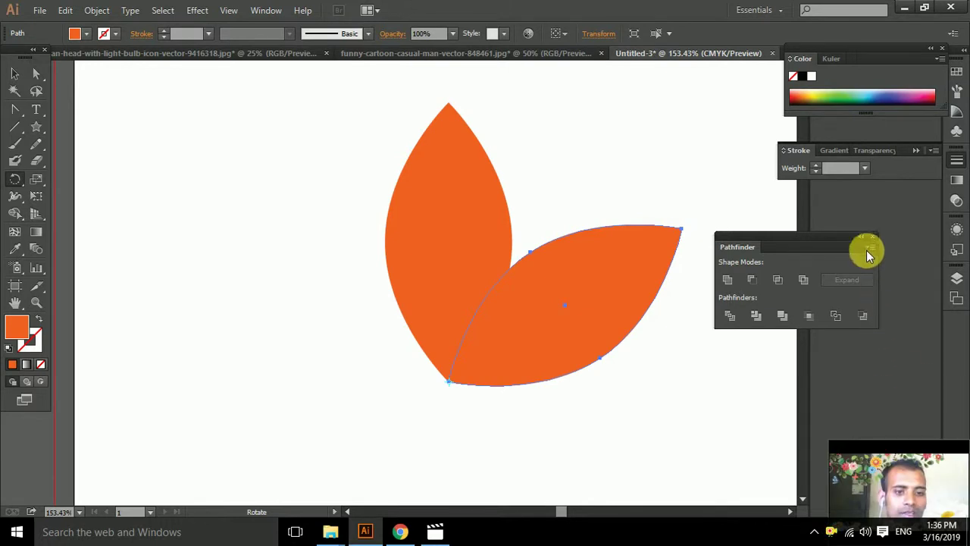
{"action": "left_click_drag", "start_coordinate": [830, 236], "coordinate": [917, 226]}
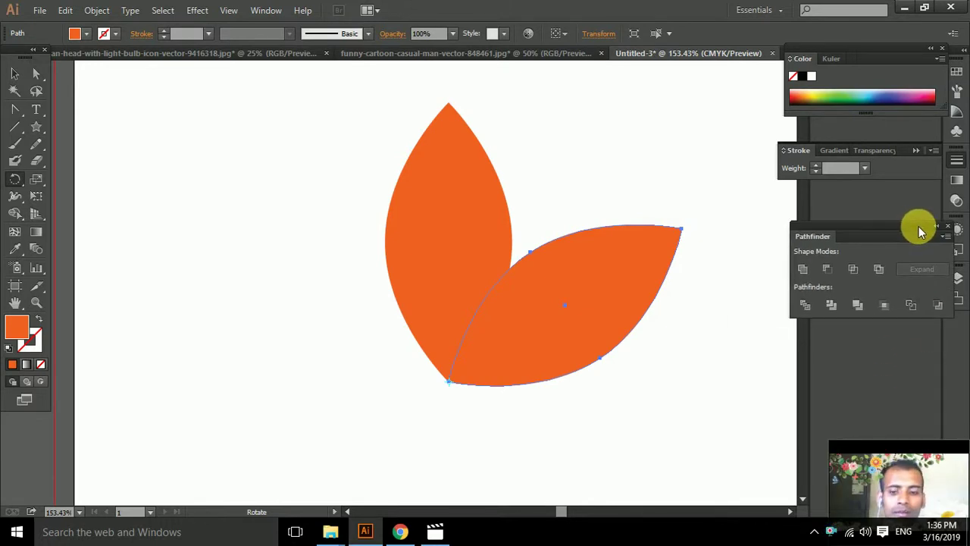
{"action": "key", "text": "ctrl+d"}
{"action": "key", "text": "ctrl+d"}
{"action": "key", "text": "ctrl+d"}
{"action": "key", "text": "ctrl+d"}
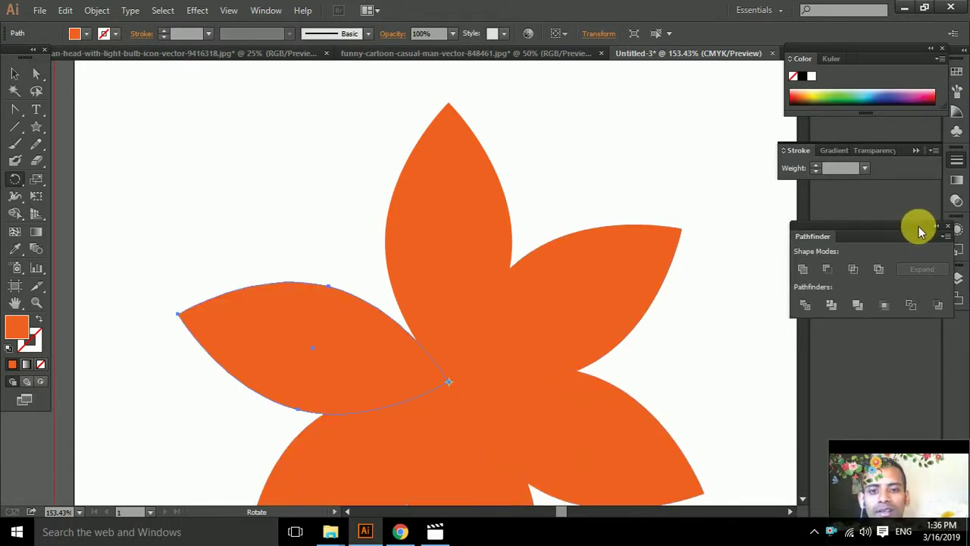
{"action": "key", "text": "ctrl+d"}
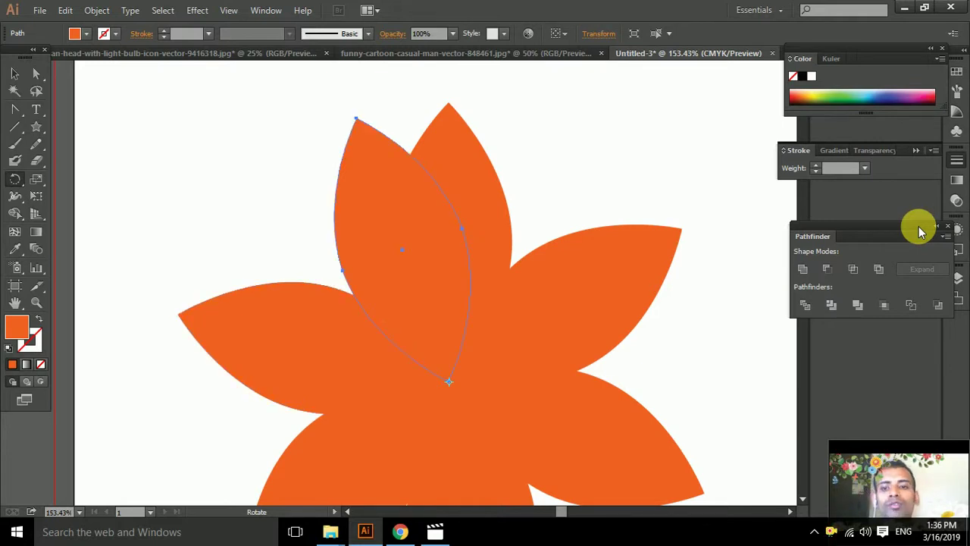
{"action": "key", "text": "ctrl+1"}
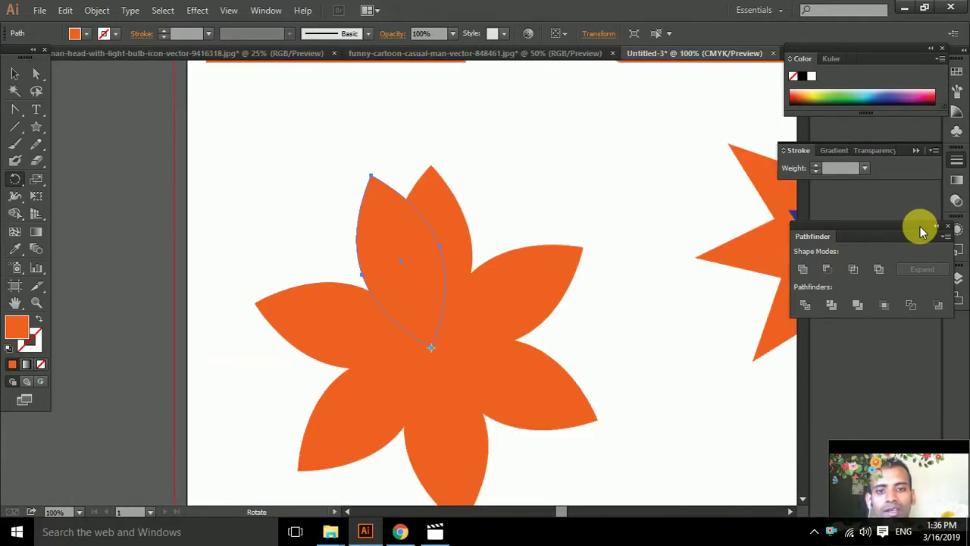
{"action": "key", "text": "ctrl+z"}
{"action": "key", "text": "ctrl+z"}
{"action": "key", "text": "ctrl+z"}
Rotate copies of the leaf 90° about its bottom tip to form four petals.
{"action": "key", "text": "ctrl+z"}
{"action": "key", "text": "ctrl+z"}
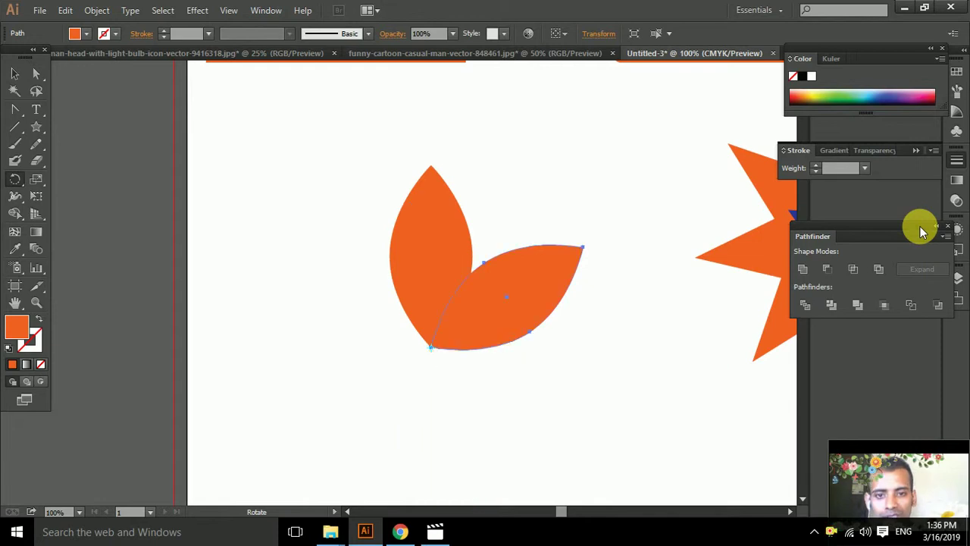
{"action": "key", "text": "ctrl+z"}
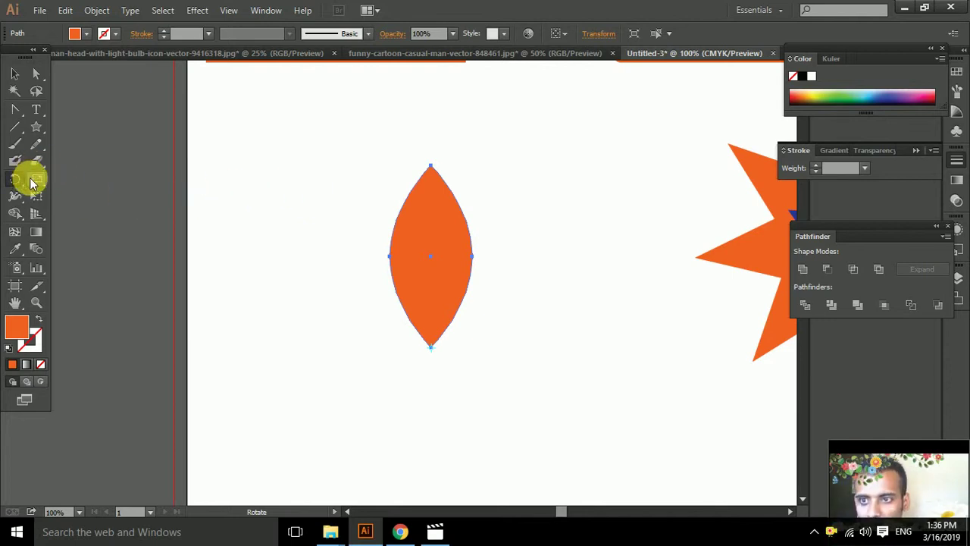
{"action": "left_click", "coordinate": [433, 351], "text": "alt"}
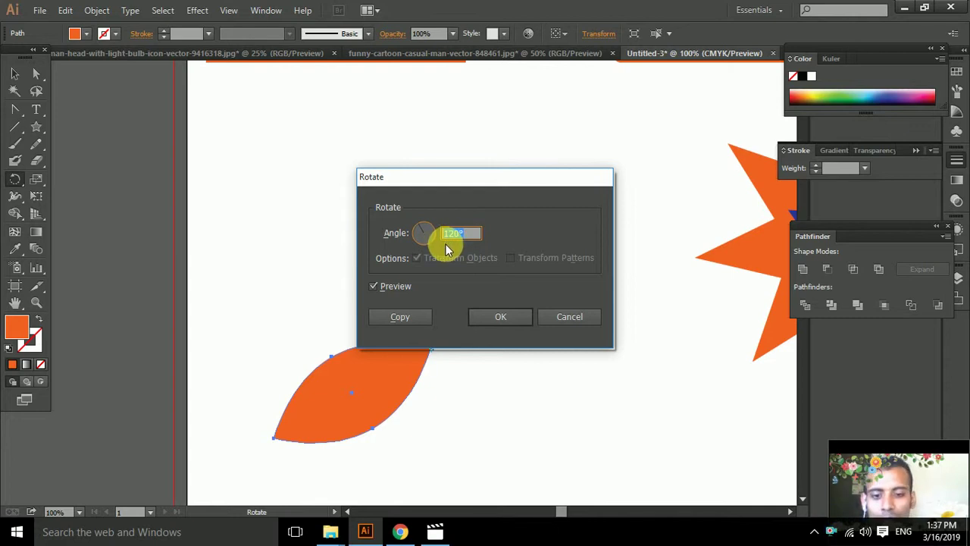
{"action": "type", "text": "90"}
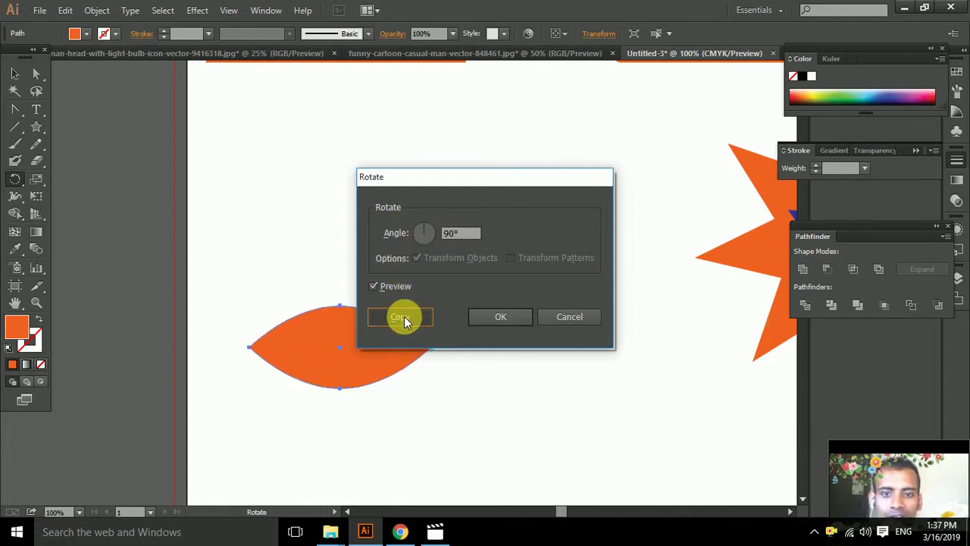
{"action": "left_click", "coordinate": [400, 316]}
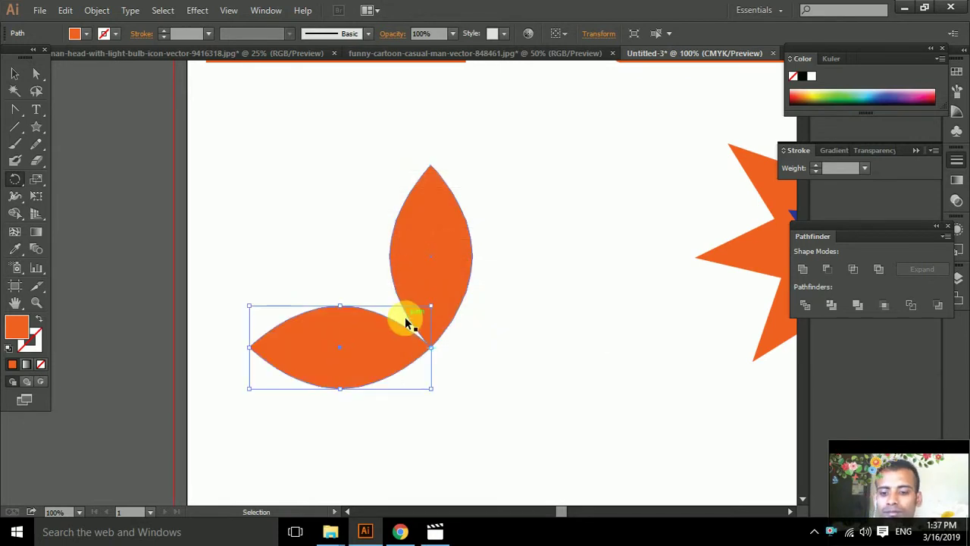
{"action": "key", "text": "ctrl+d"}
{"action": "key", "text": "ctrl+d"}
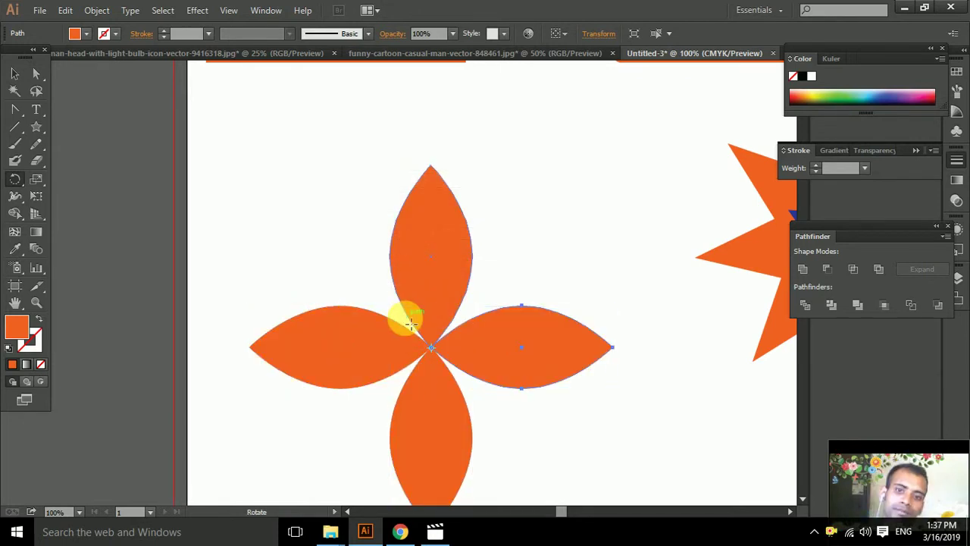
{"action": "key", "text": "ctrl+minus"}
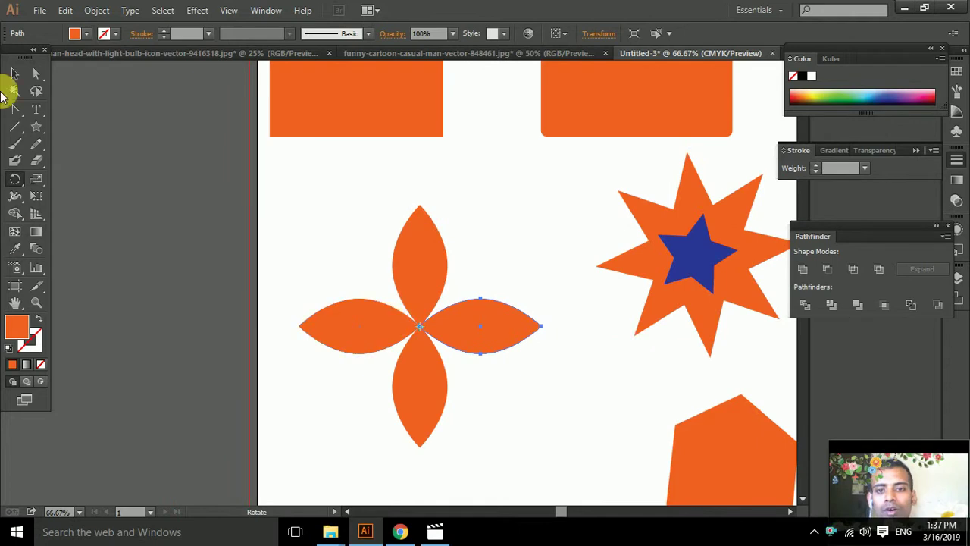
Select the four-petal flower and Alt+Shift-drag a corner for a smaller centred copy.
{"action": "left_click", "coordinate": [15, 74]}
{"action": "left_click", "coordinate": [352, 249]}
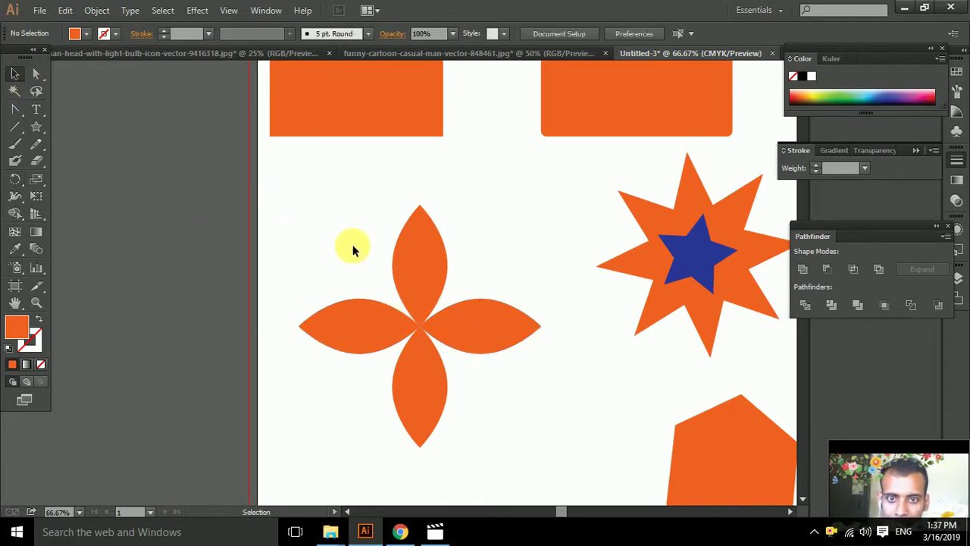
{"action": "left_click_drag", "start_coordinate": [497, 400], "coordinate": [492, 390]}
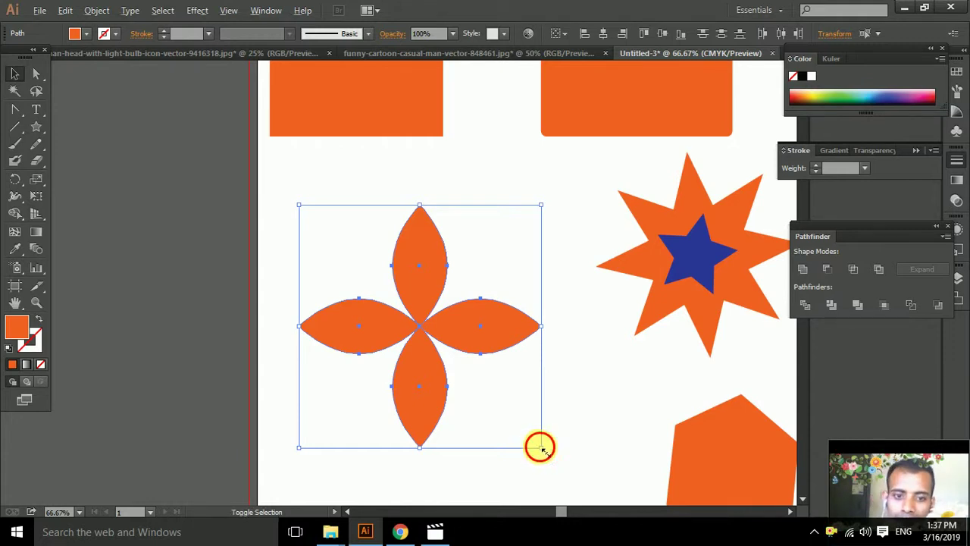
{"action": "left_click_drag", "start_coordinate": [541, 448], "coordinate": [491, 389]}
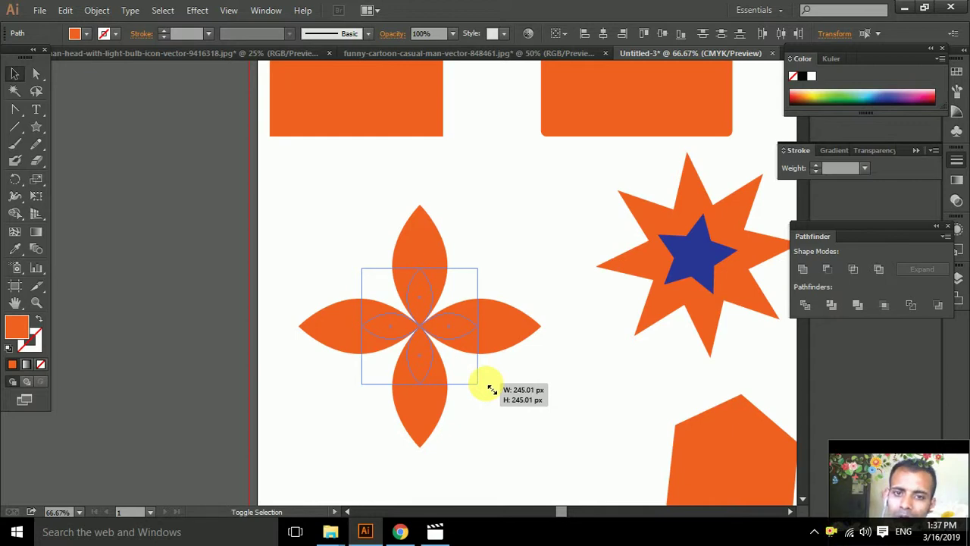
{"action": "left_click_drag", "start_coordinate": [491, 388], "coordinate": [497, 397]}
{"action": "key", "text": "a"}
{"action": "key", "text": "ctrl+shift+b"}
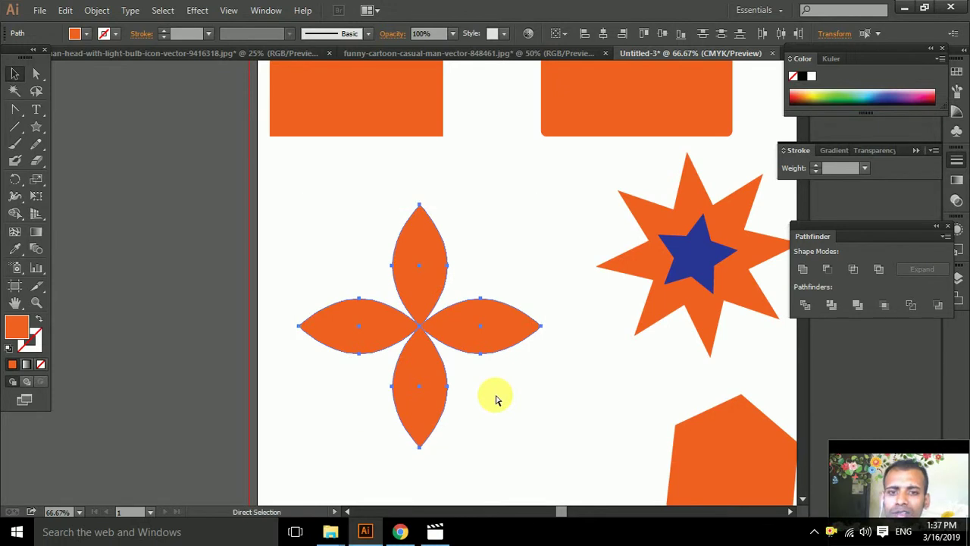
{"action": "key", "text": "ctrl+shift+b"}
{"action": "key", "text": "ctrl+shift+b"}
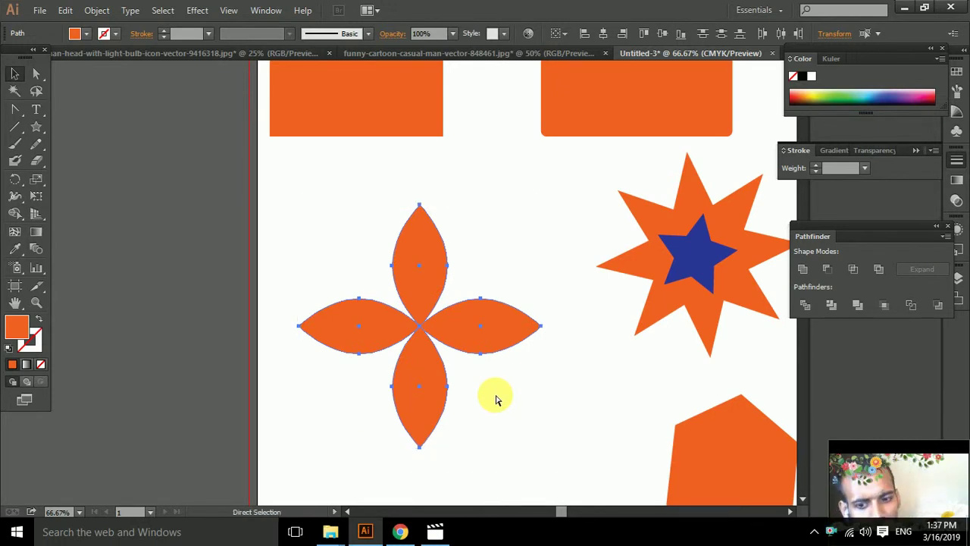
{"action": "key", "text": "ctrl+shift+b"}
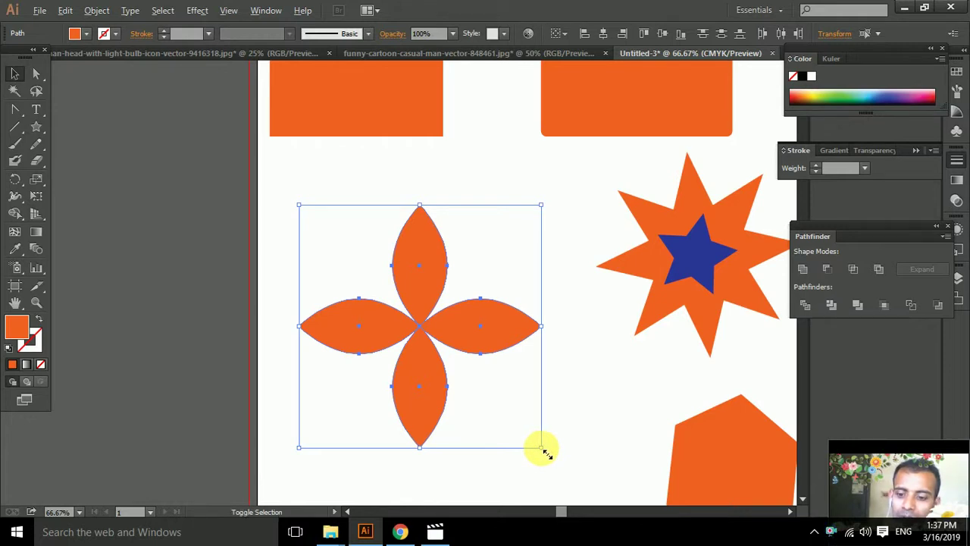
{"action": "left_click_drag", "start_coordinate": [543, 448], "coordinate": [493, 391]}
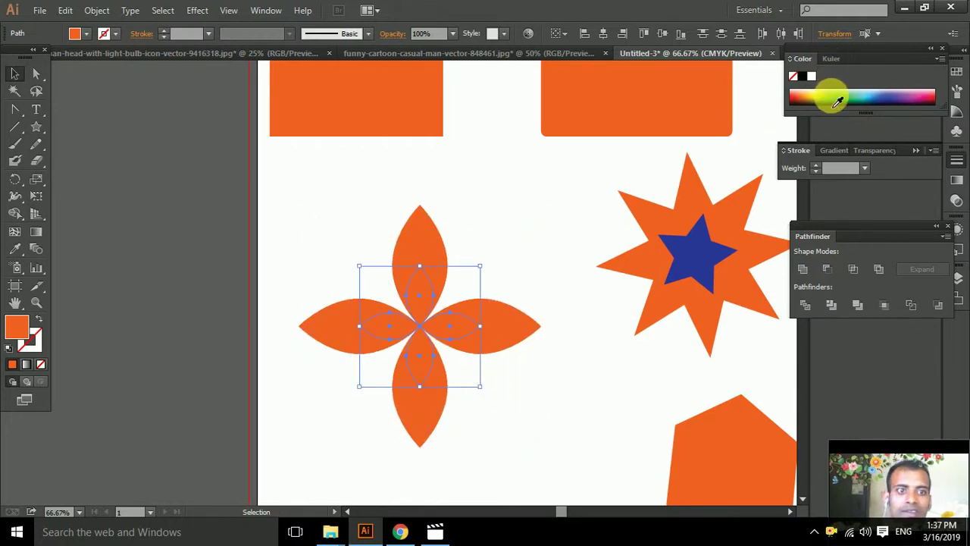
Fill the inner flower dark blue after trying teal, green and orange.
{"action": "left_click", "coordinate": [875, 105]}
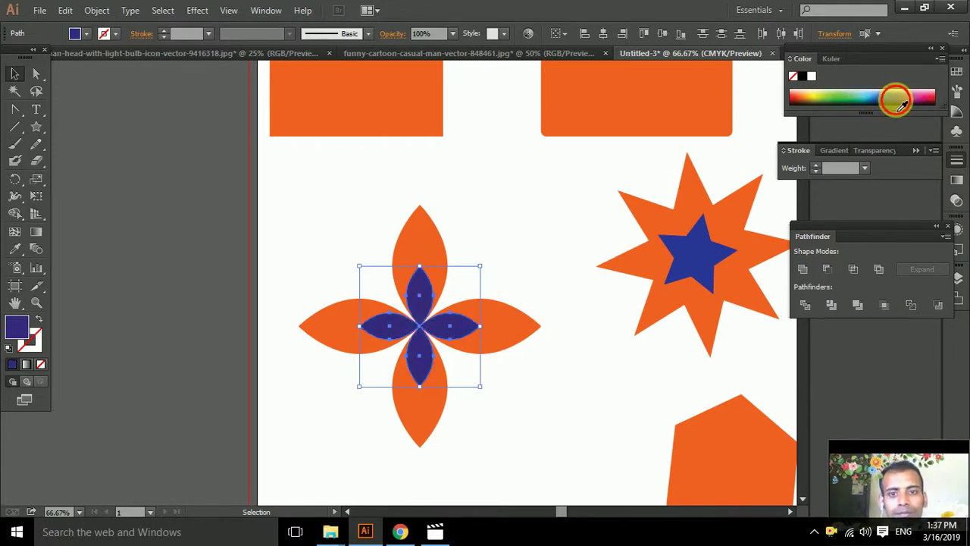
{"action": "left_click", "coordinate": [863, 104]}
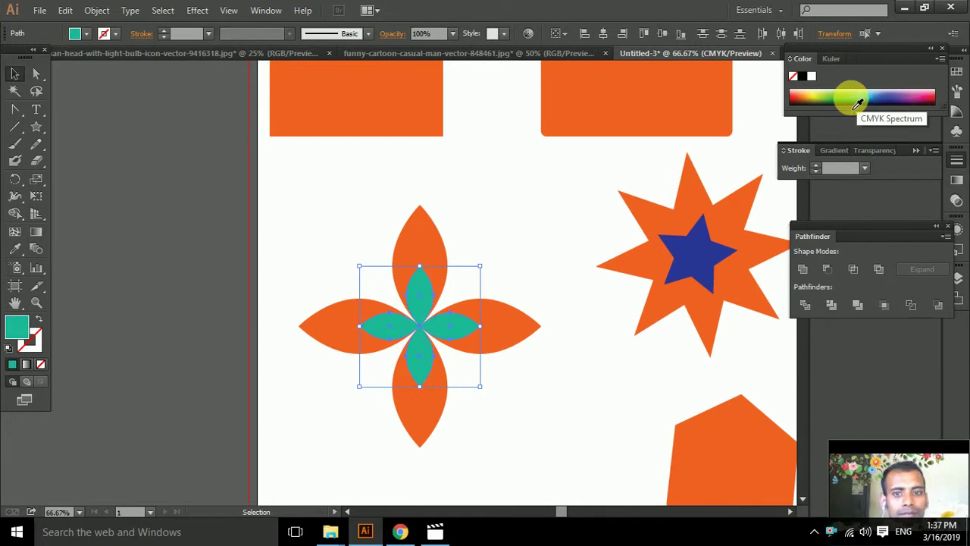
{"action": "left_click_drag", "start_coordinate": [837, 98], "coordinate": [826, 101]}
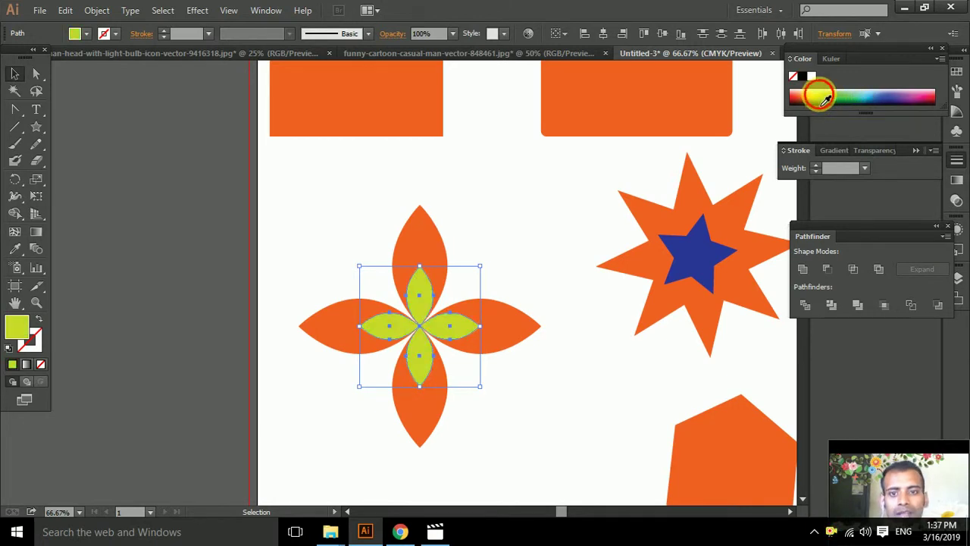
{"action": "left_click_drag", "start_coordinate": [821, 101], "coordinate": [809, 102]}
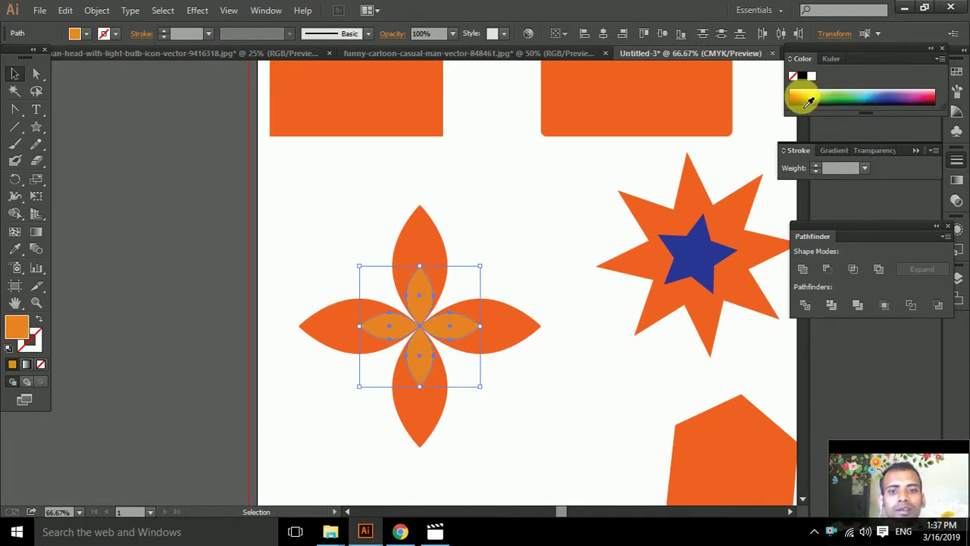
{"action": "left_click", "coordinate": [889, 100]}
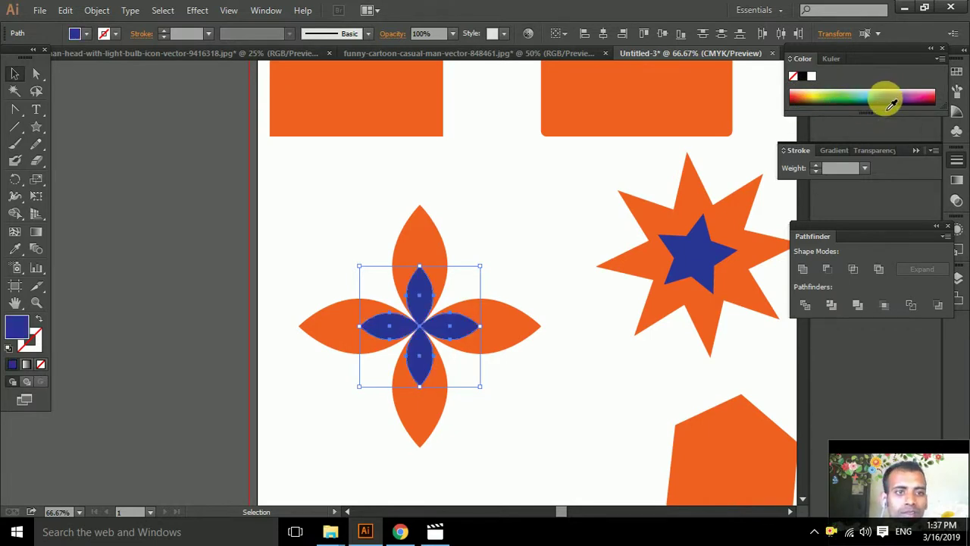
{"action": "left_click", "coordinate": [505, 231]}
Select the right, top, left and bottom orange petals and group them with Ctrl+G.
{"action": "left_click", "coordinate": [510, 327]}
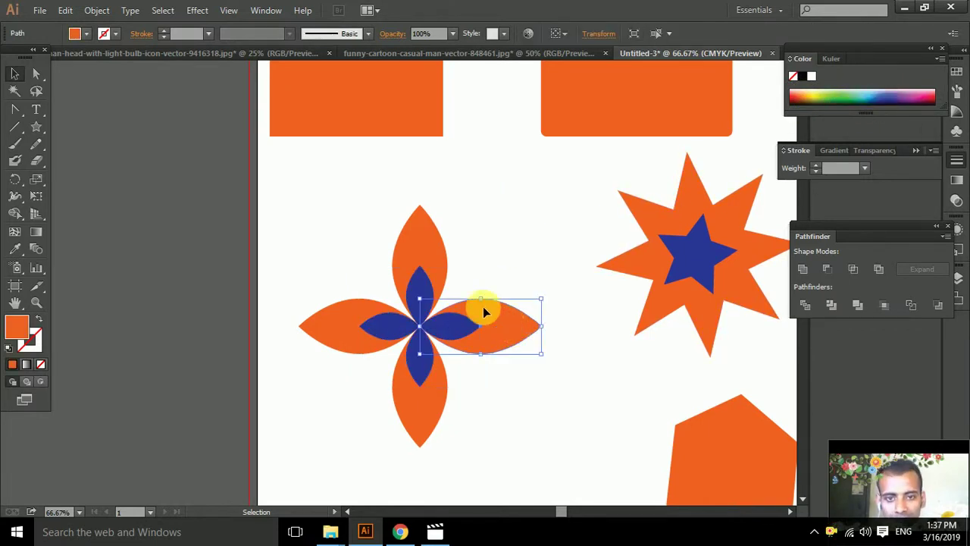
{"action": "left_click", "coordinate": [434, 275], "text": "shift"}
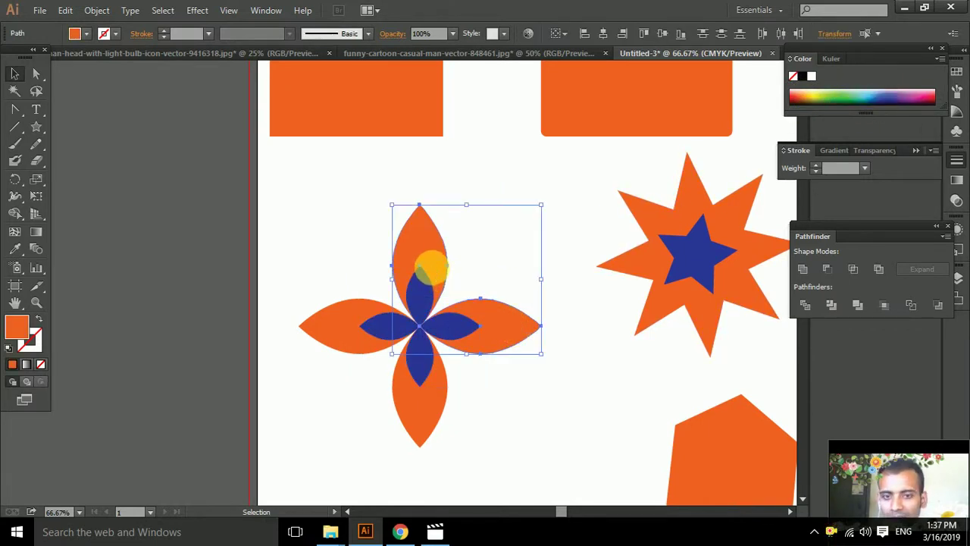
{"action": "left_click", "coordinate": [557, 195]}
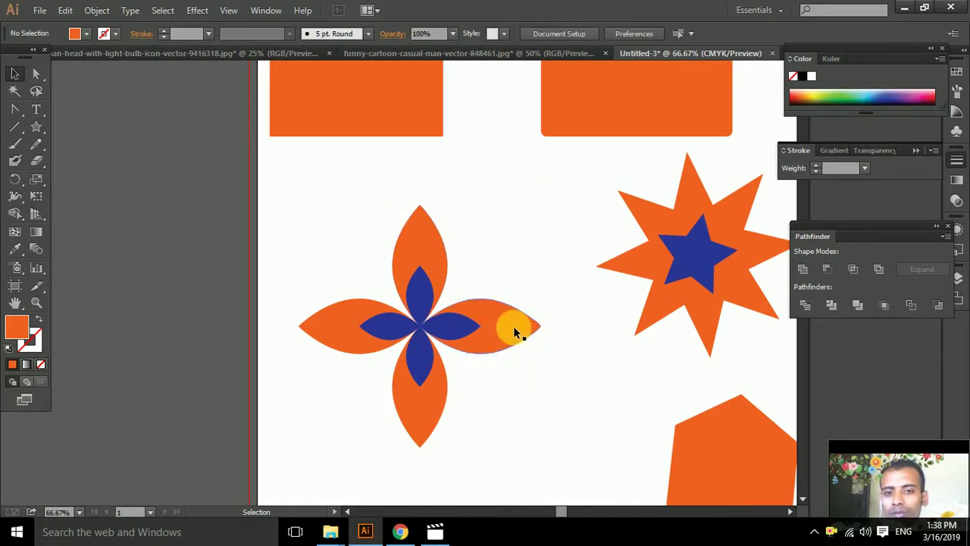
{"action": "left_click", "coordinate": [513, 326]}
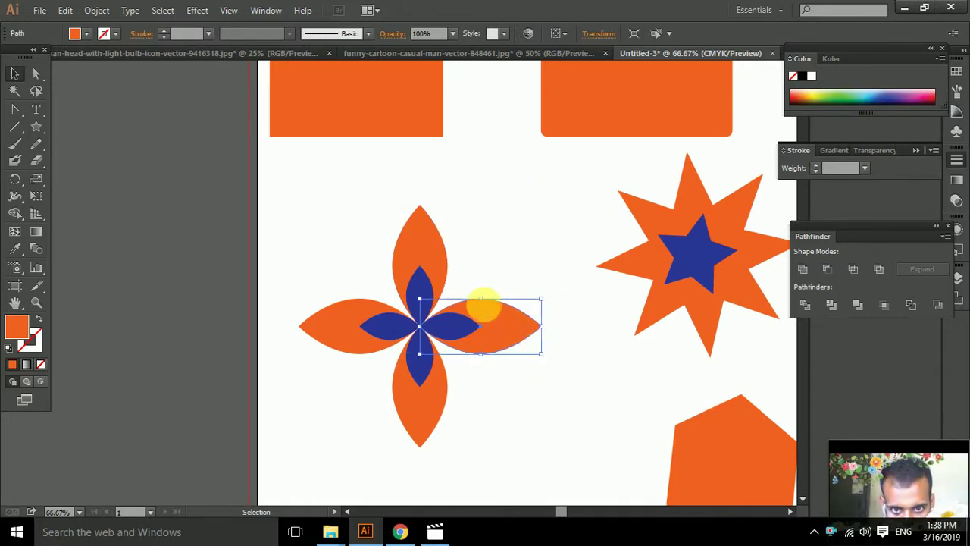
{"action": "left_click", "coordinate": [429, 242], "text": "shift"}
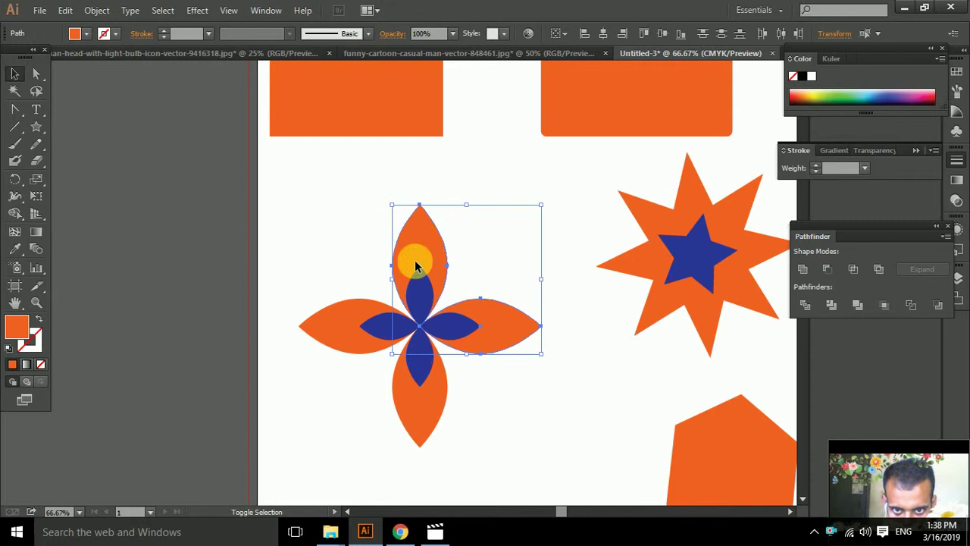
{"action": "left_click", "coordinate": [350, 323], "text": "shift"}
{"action": "left_click", "coordinate": [429, 421], "text": "shift"}
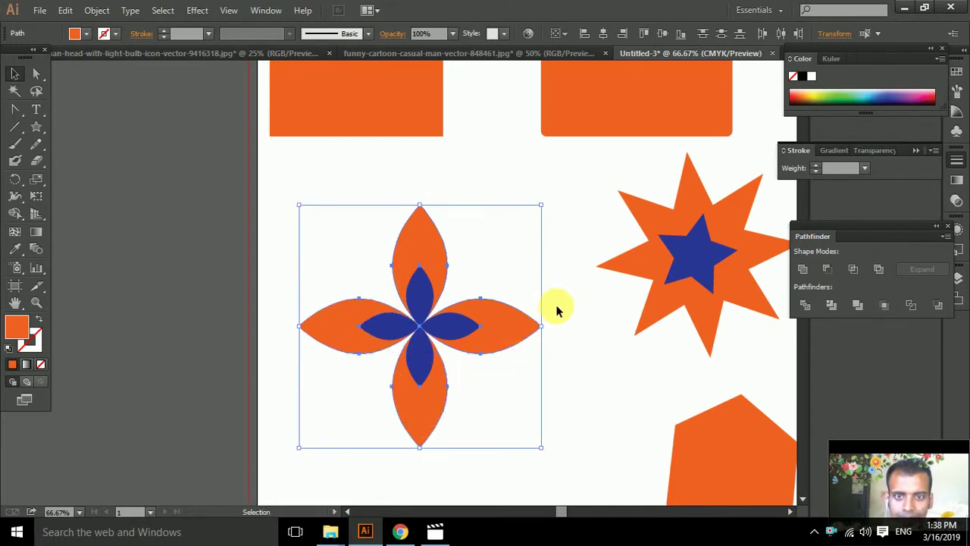
{"action": "key", "text": "ctrl+g"}
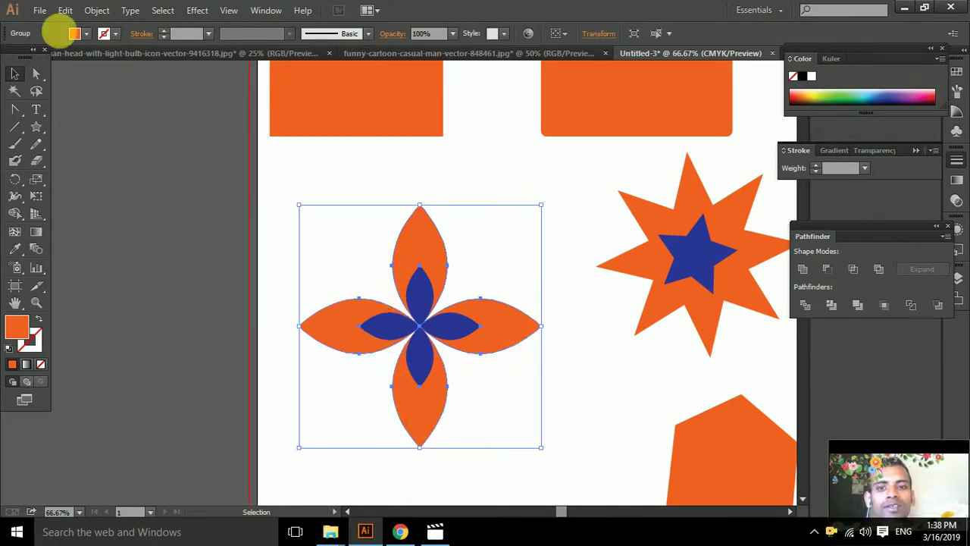
Select the orange petal group and move it slightly up and to the right.
{"action": "left_click", "coordinate": [95, 10]}
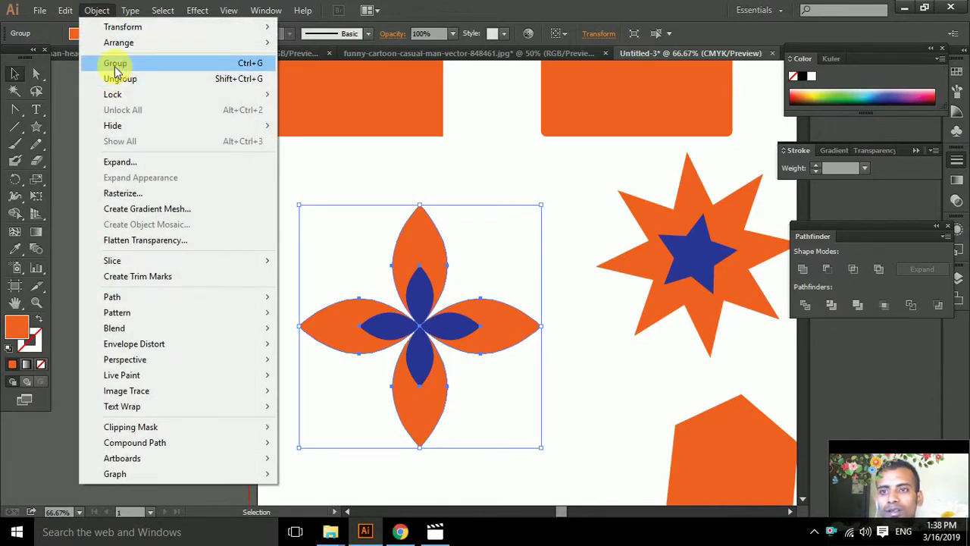
{"action": "left_click", "coordinate": [497, 160]}
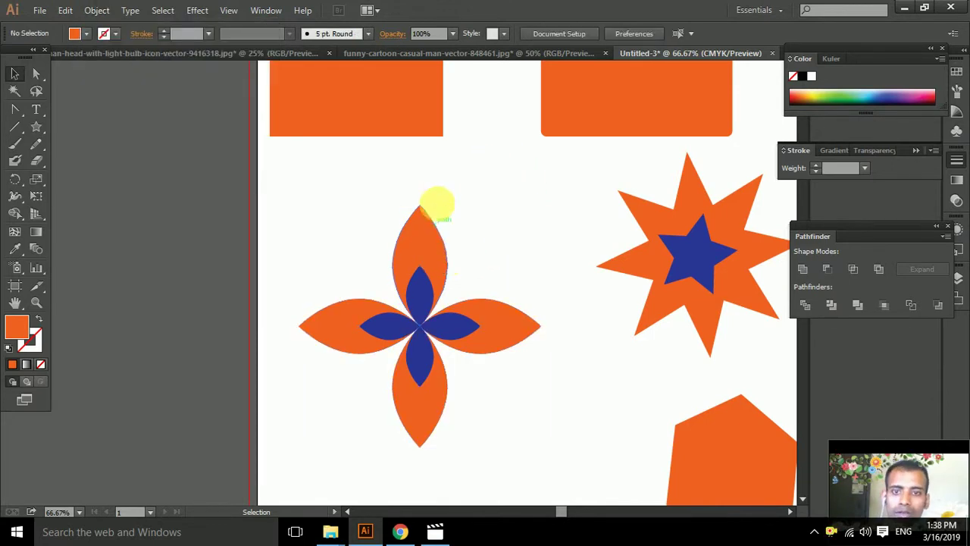
{"action": "left_click", "coordinate": [424, 235]}
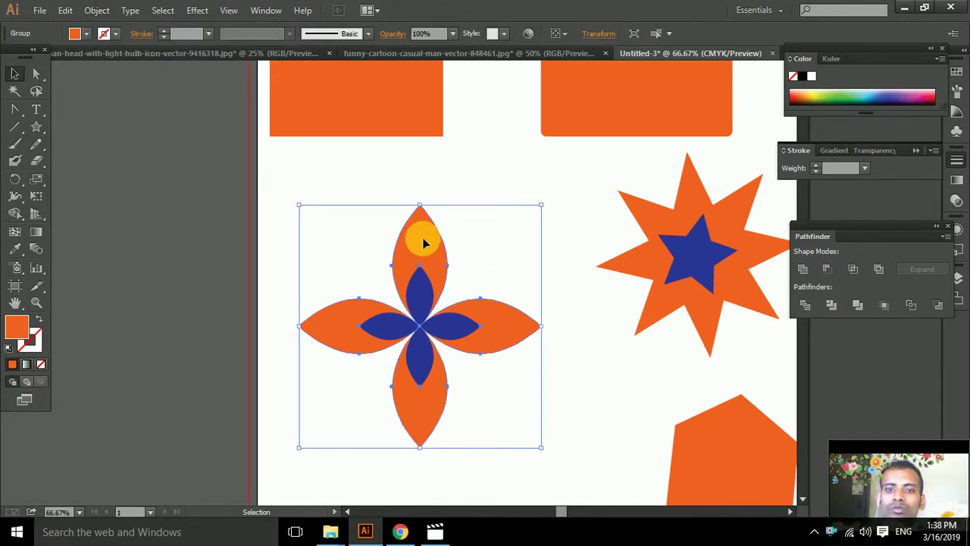
{"action": "mouse_move", "coordinate": [423, 241]}
{"action": "left_mouse_down"}
{"action": "mouse_move", "coordinate": [453, 202]}
{"action": "mouse_move", "coordinate": [441, 229]}
{"action": "left_mouse_up"}
Select the blue inner petals and group them via Object > Group.
{"action": "left_click", "coordinate": [502, 161]}
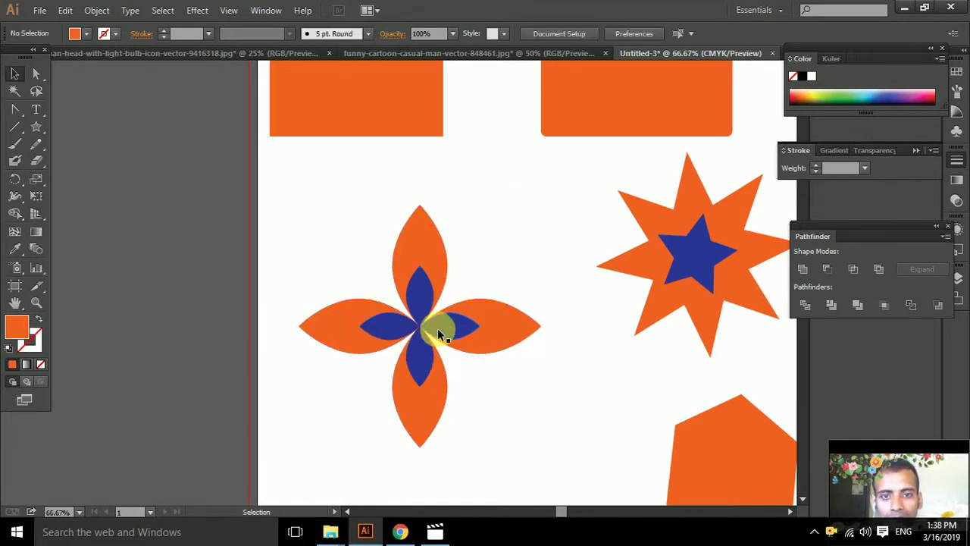
{"action": "left_click", "coordinate": [439, 328]}
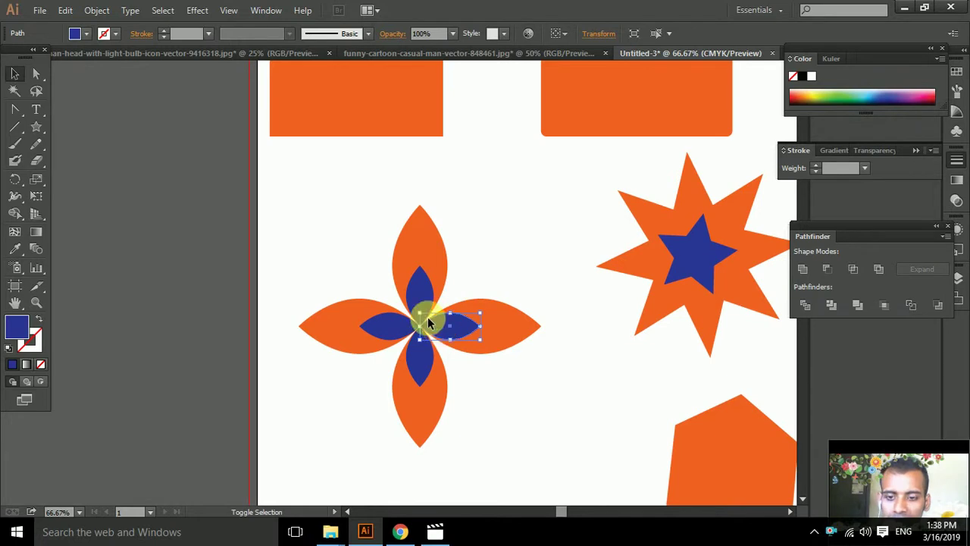
{"action": "left_click", "coordinate": [413, 300], "text": "shift"}
{"action": "left_click", "coordinate": [398, 327], "text": "shift"}
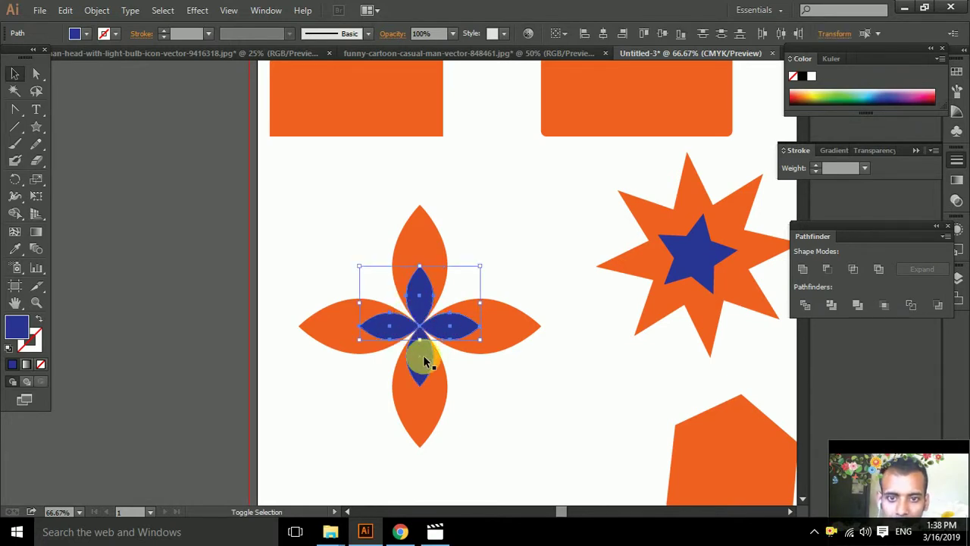
{"action": "left_click", "coordinate": [97, 10]}
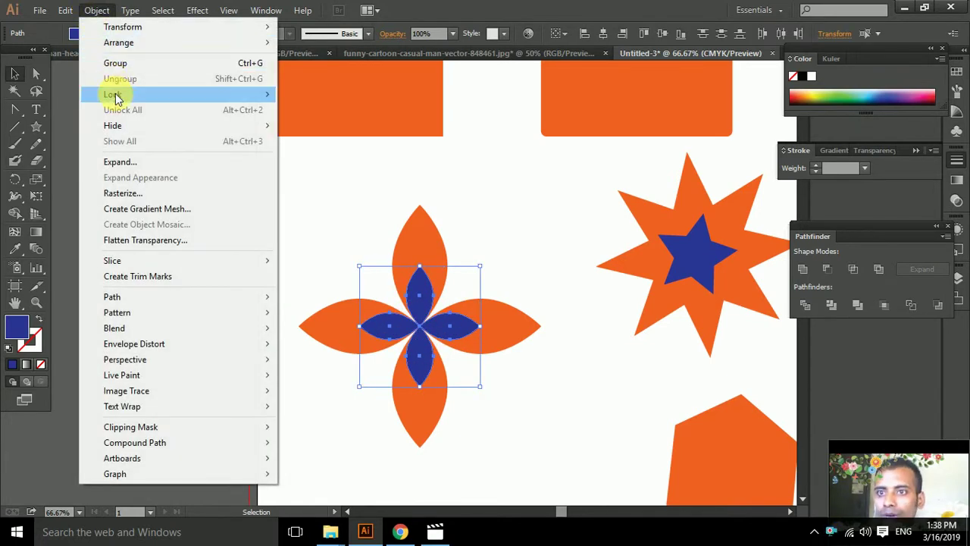
{"action": "left_click", "coordinate": [114, 63]}
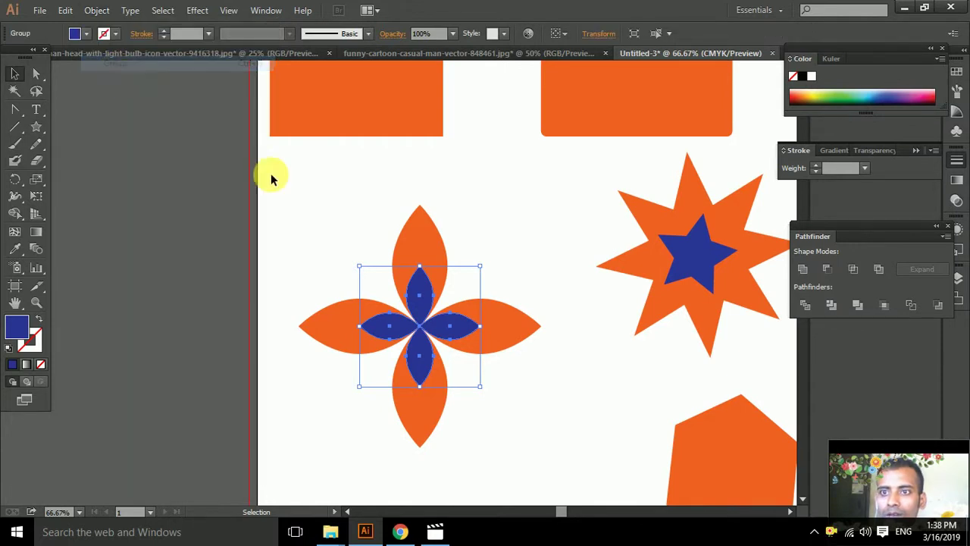
Undo a test move of the blue group, zoom out, and select the outer petal group.
{"action": "left_click_drag", "start_coordinate": [419, 311], "coordinate": [452, 303]}
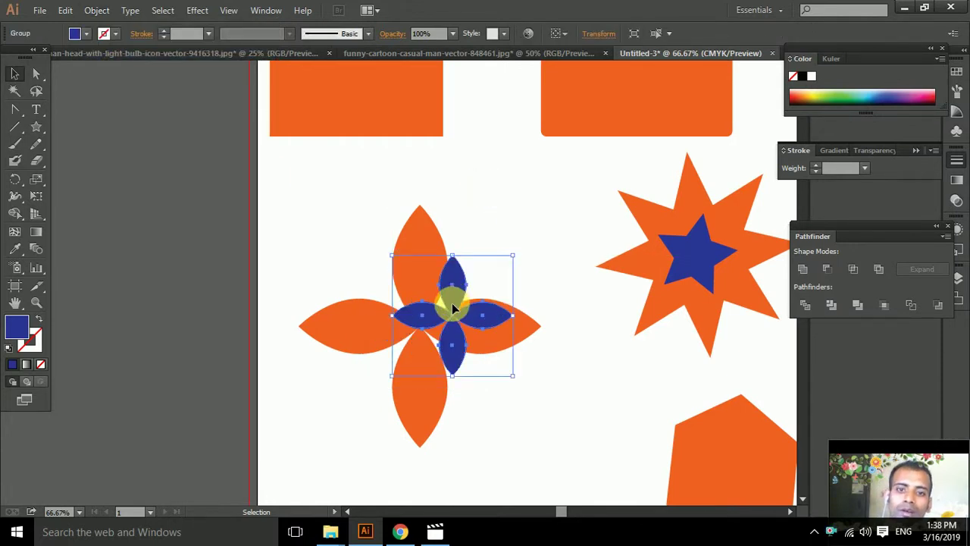
{"action": "key", "text": "ctrl+z"}
{"action": "left_click", "coordinate": [466, 228]}
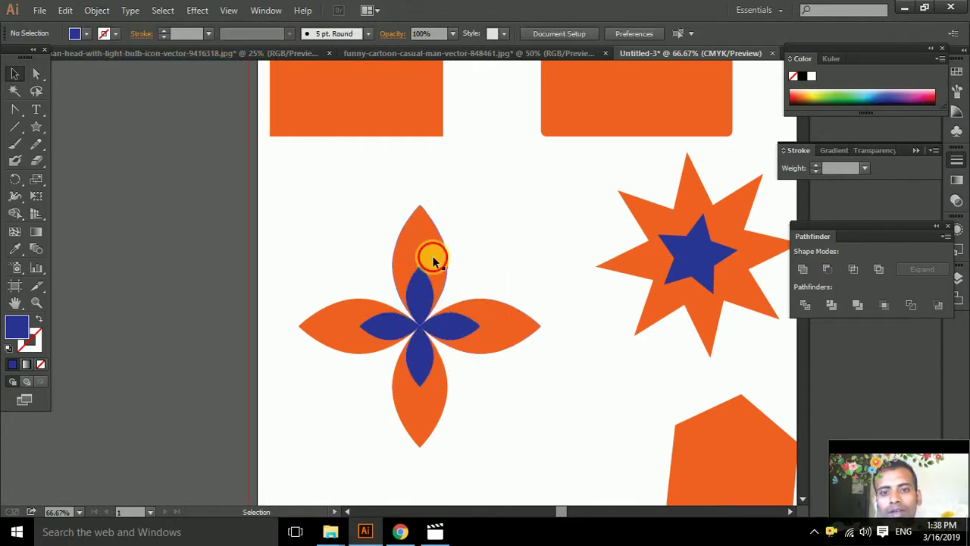
{"action": "left_click", "coordinate": [429, 256]}
{"action": "left_click", "coordinate": [475, 219]}
{"action": "left_click", "coordinate": [433, 314]}
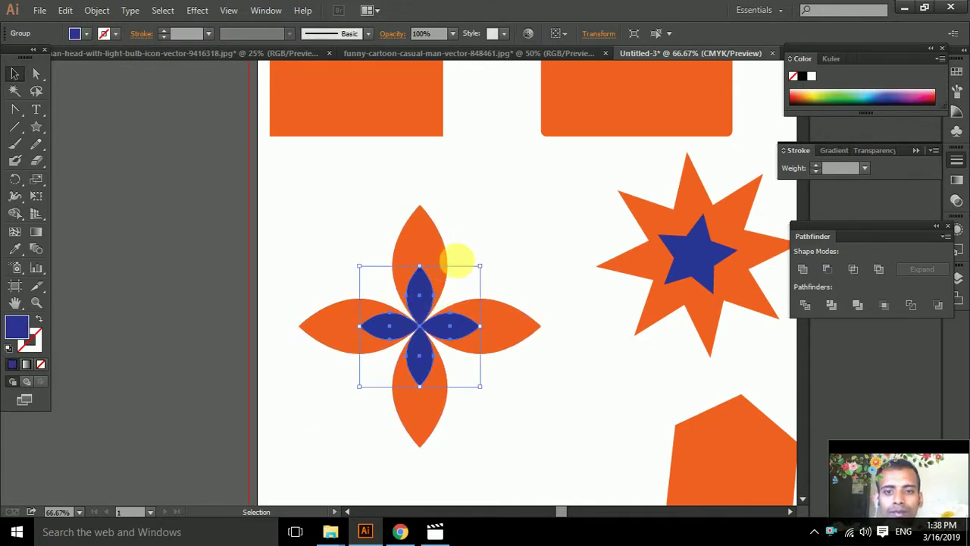
{"action": "left_click", "coordinate": [477, 223]}
{"action": "key", "text": "ctrl+minus"}
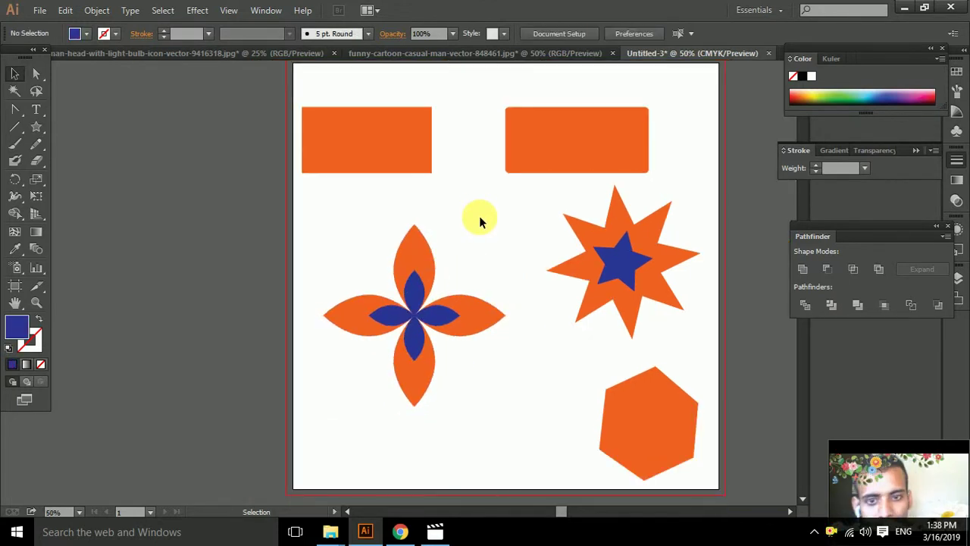
{"action": "left_click", "coordinate": [476, 318]}
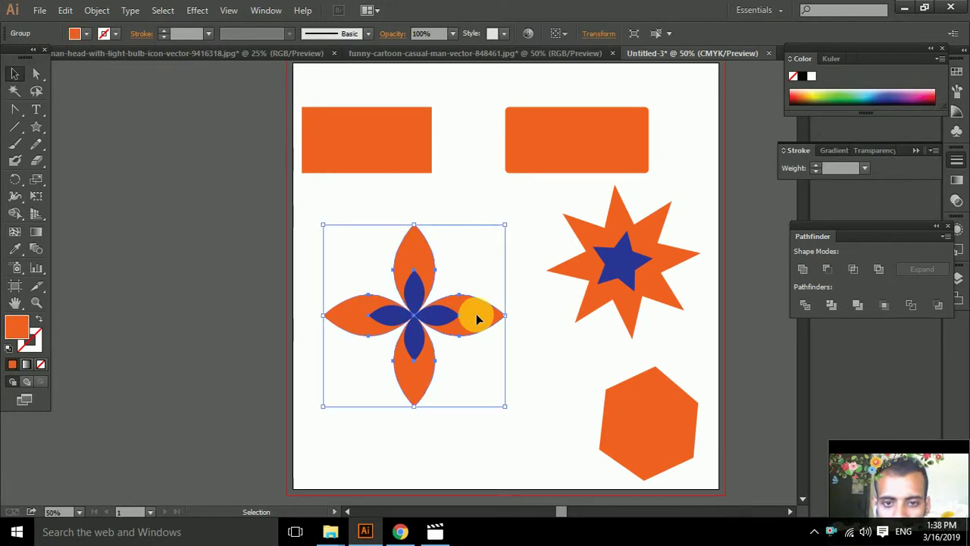
Recolour the outer petals yellow-green after trying blue and cyan, then deselect.
{"action": "left_click", "coordinate": [897, 100]}
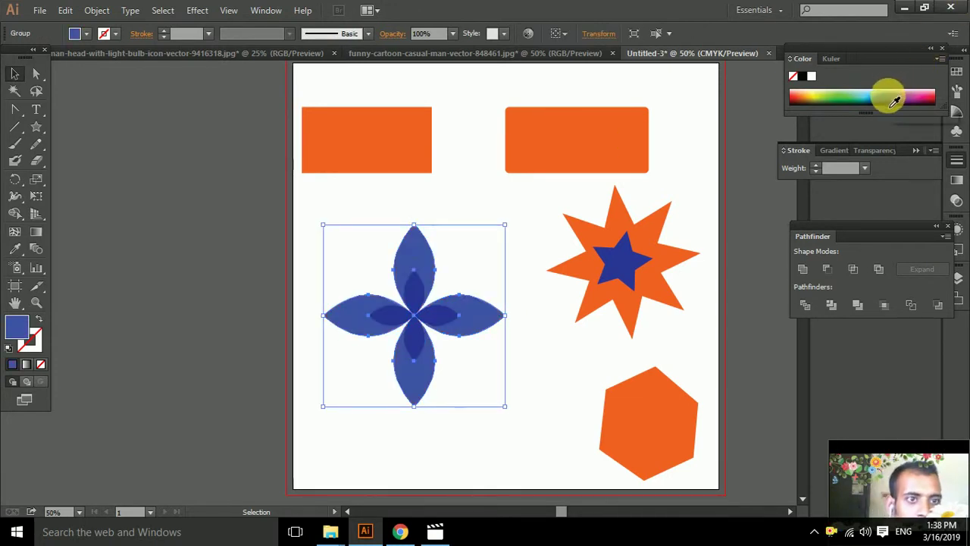
{"action": "left_click_drag", "start_coordinate": [874, 102], "coordinate": [869, 102]}
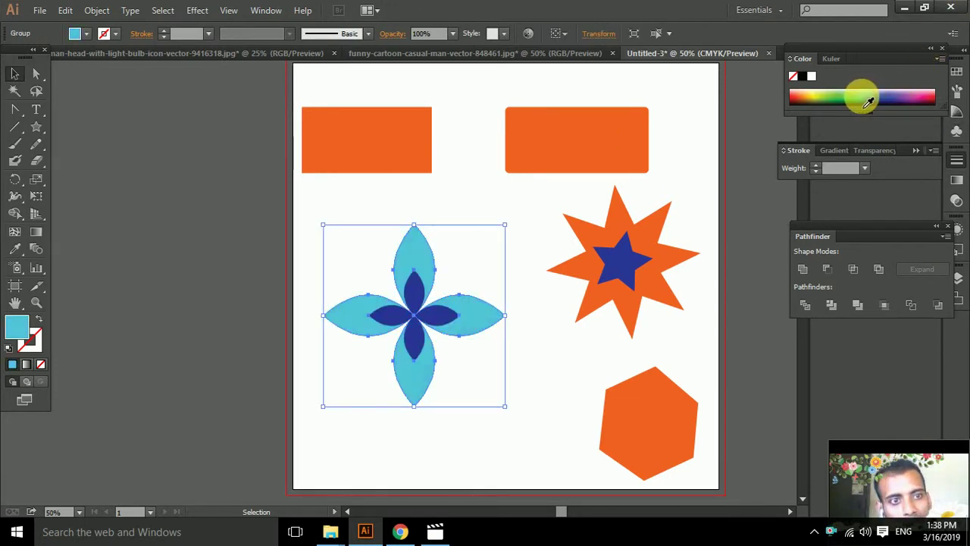
{"action": "left_click", "coordinate": [860, 100]}
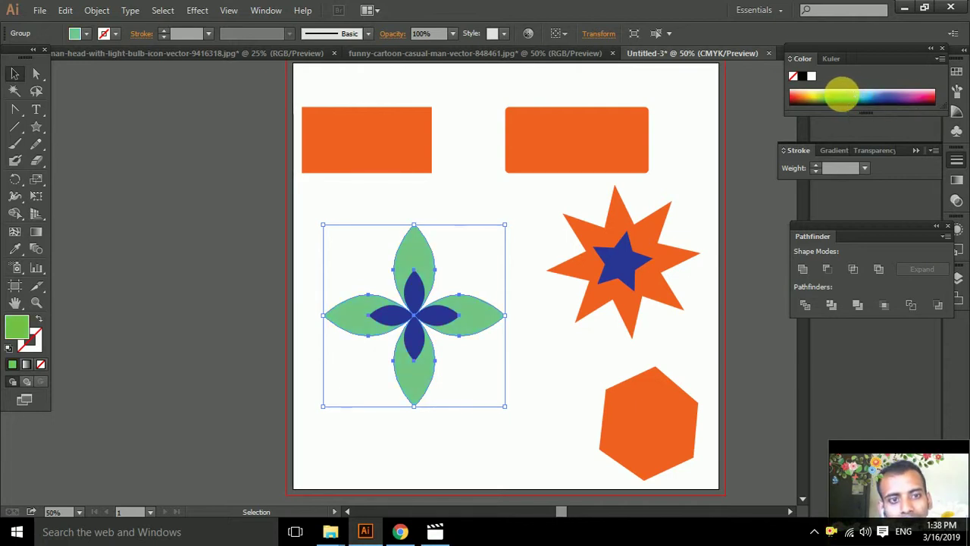
{"action": "left_click", "coordinate": [848, 100]}
{"action": "left_click", "coordinate": [488, 196]}
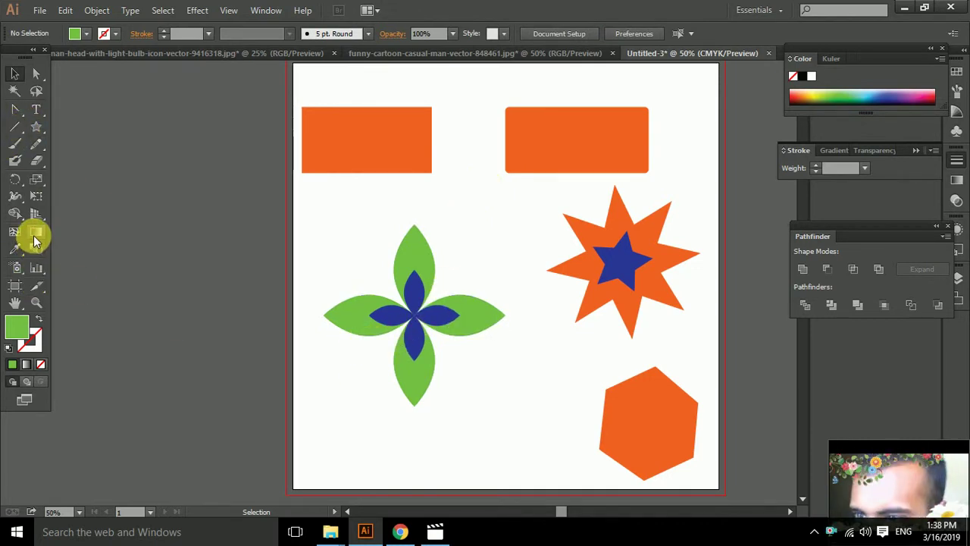
Zoom in on the flower and draw a curved Pen path from its centre downward.
{"action": "left_click", "coordinate": [35, 302]}
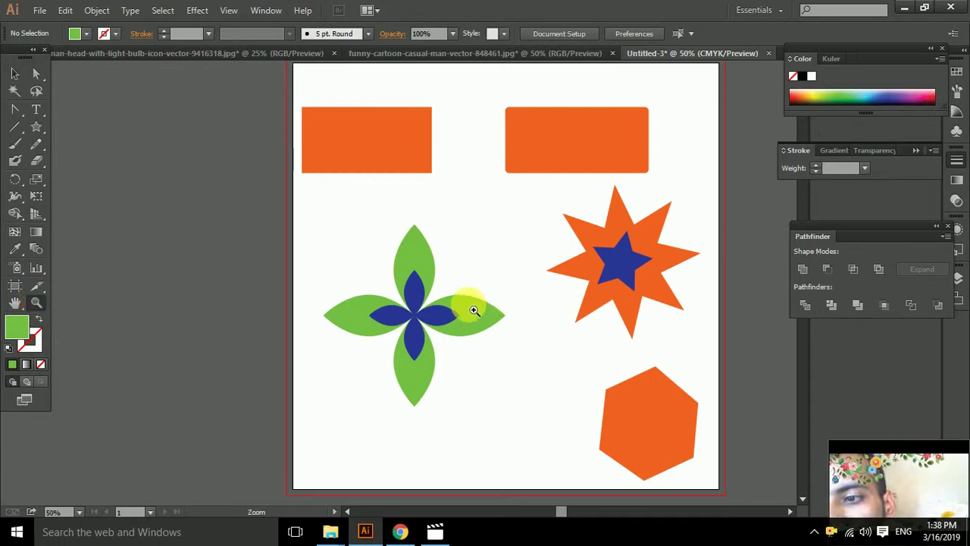
{"action": "mouse_move", "coordinate": [335, 227]}
{"action": "left_mouse_down"}
{"action": "mouse_move", "coordinate": [490, 346]}
{"action": "mouse_move", "coordinate": [508, 409]}
{"action": "left_mouse_up"}
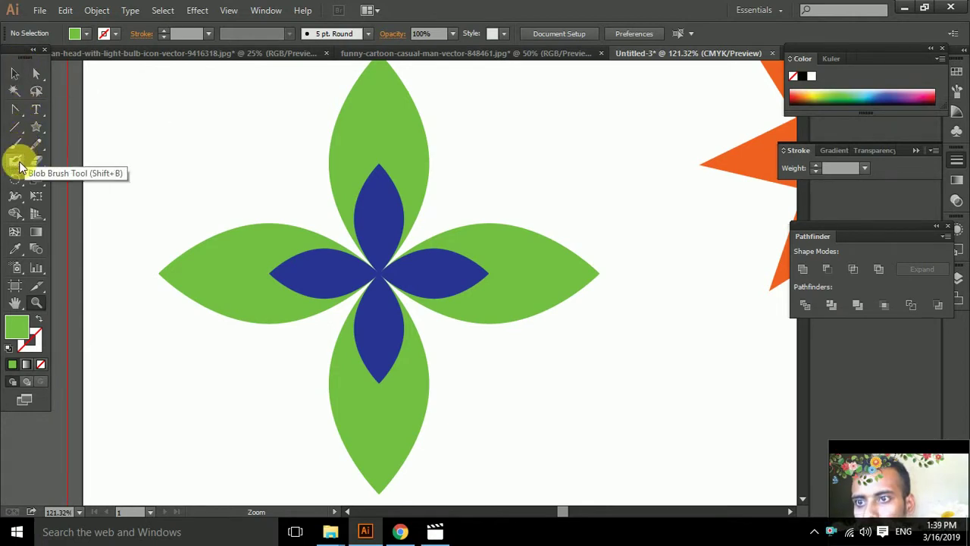
{"action": "left_click", "coordinate": [17, 111]}
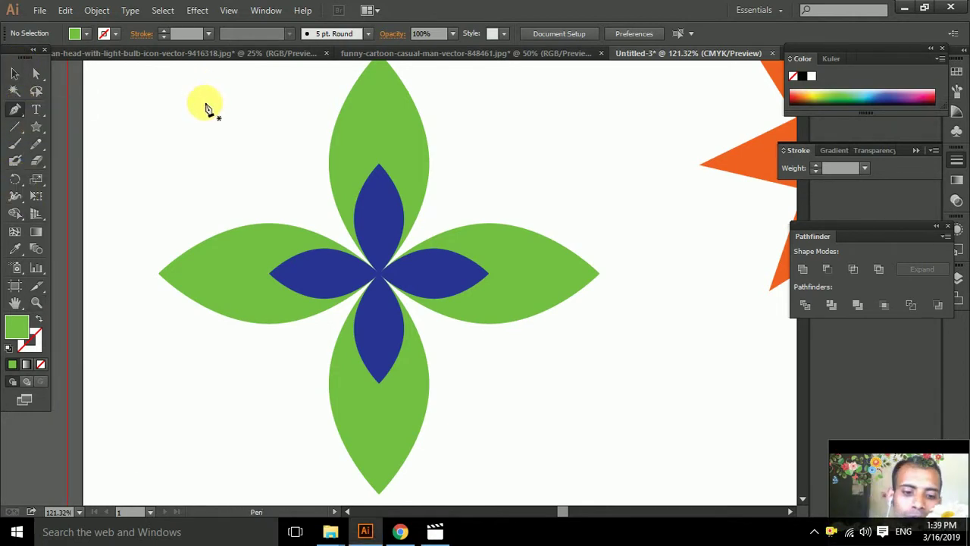
{"action": "left_click", "coordinate": [379, 274]}
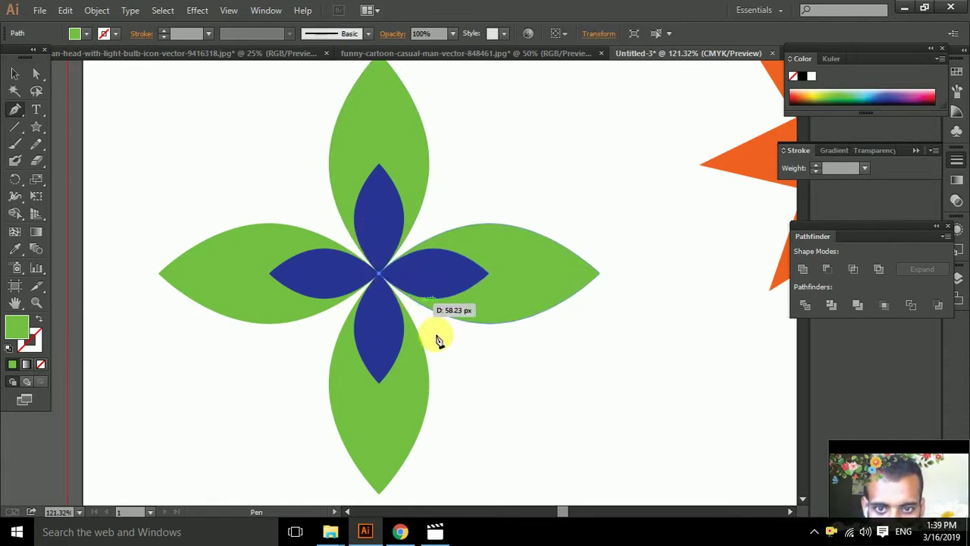
{"action": "left_click_drag", "start_coordinate": [497, 492], "coordinate": [487, 504]}
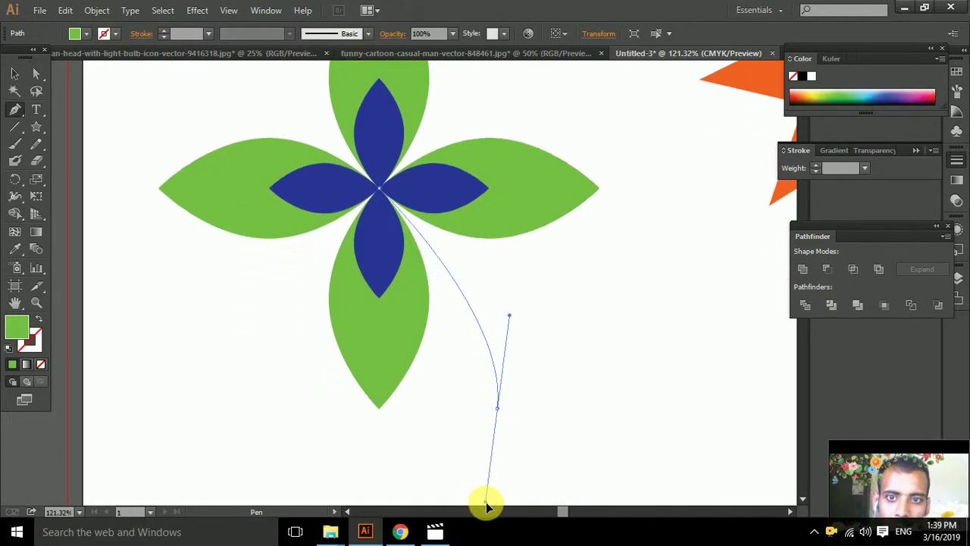
{"action": "left_click_drag", "start_coordinate": [487, 504], "coordinate": [489, 503]}
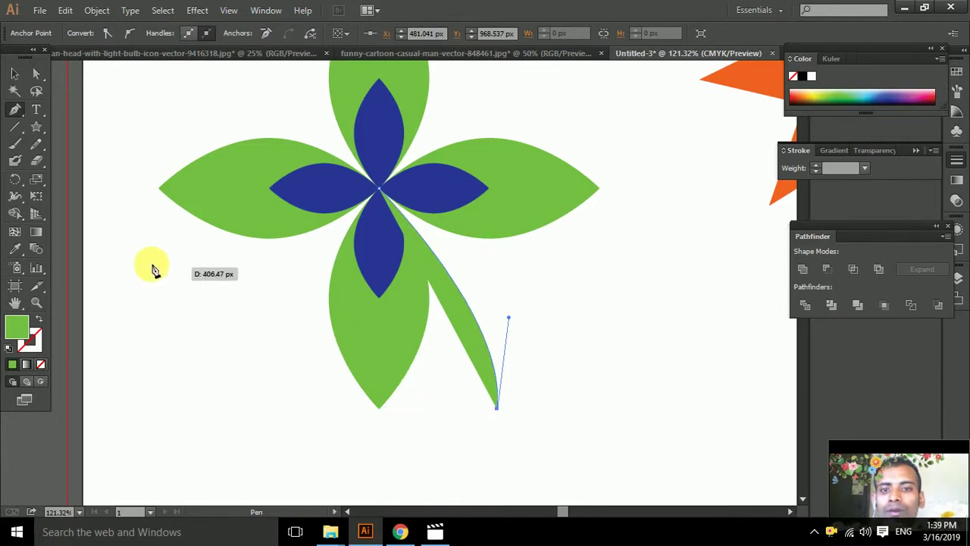
Remove the stem's fill and give it a dark navy blue stroke.
{"action": "left_click", "coordinate": [40, 367]}
{"action": "double_click", "coordinate": [37, 348]}
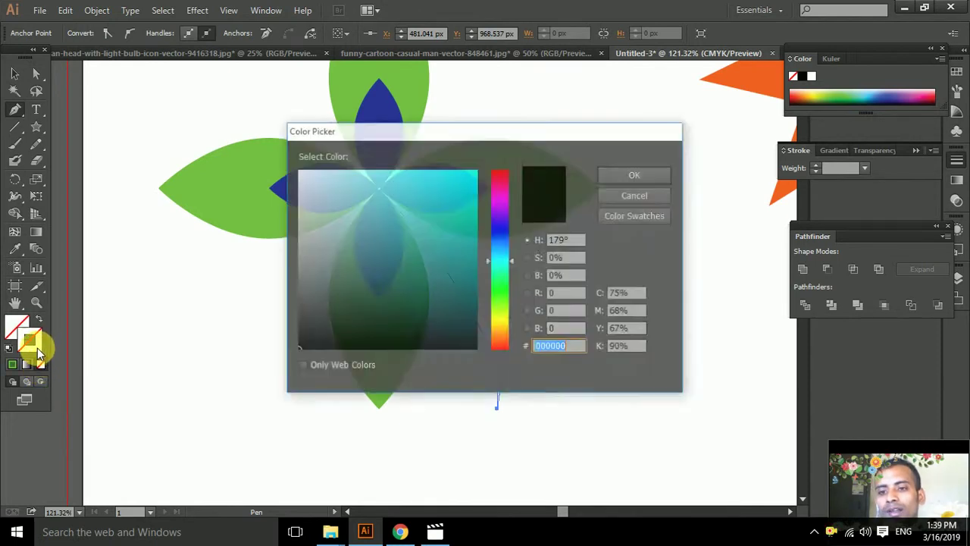
{"action": "left_click_drag", "start_coordinate": [500, 246], "coordinate": [498, 233]}
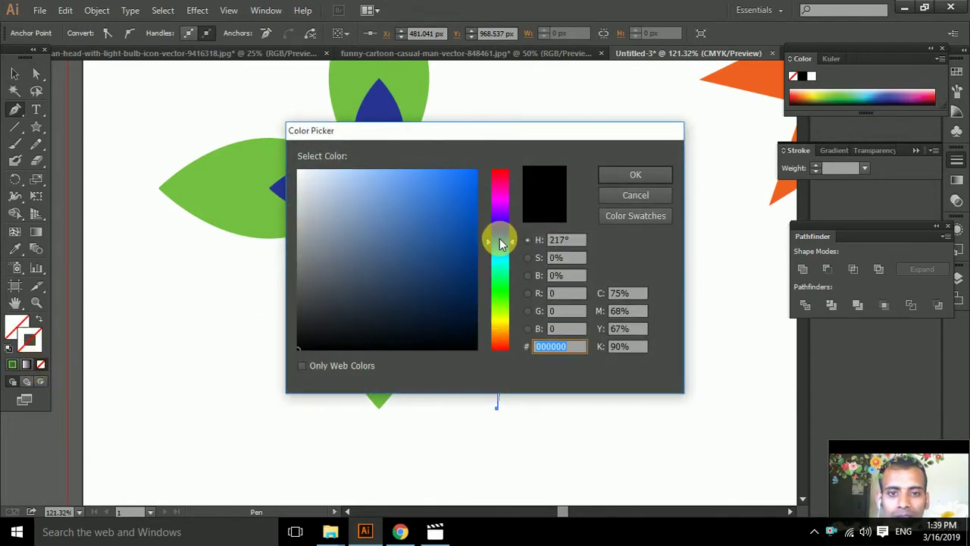
{"action": "left_click", "coordinate": [394, 192]}
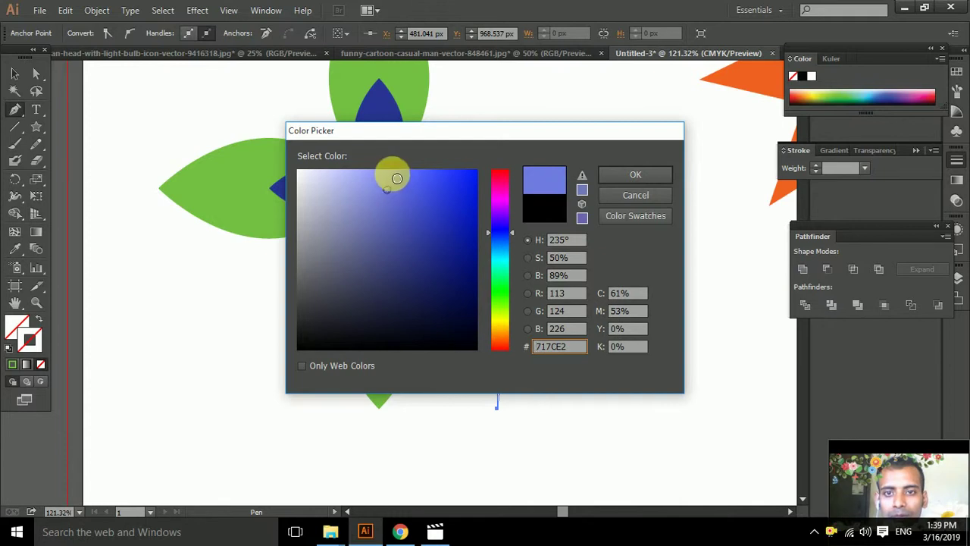
{"action": "left_click", "coordinate": [407, 199]}
{"action": "left_click", "coordinate": [439, 245]}
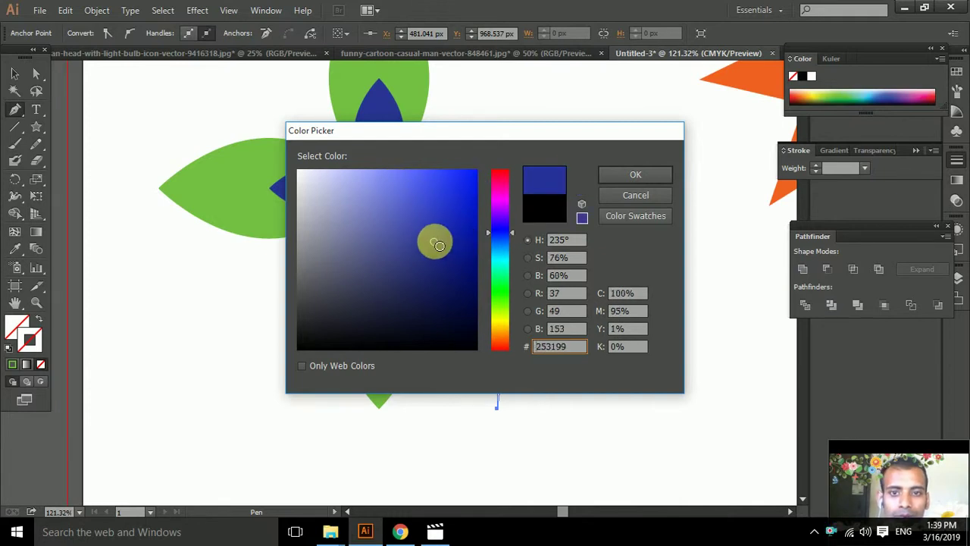
{"action": "left_click", "coordinate": [435, 260]}
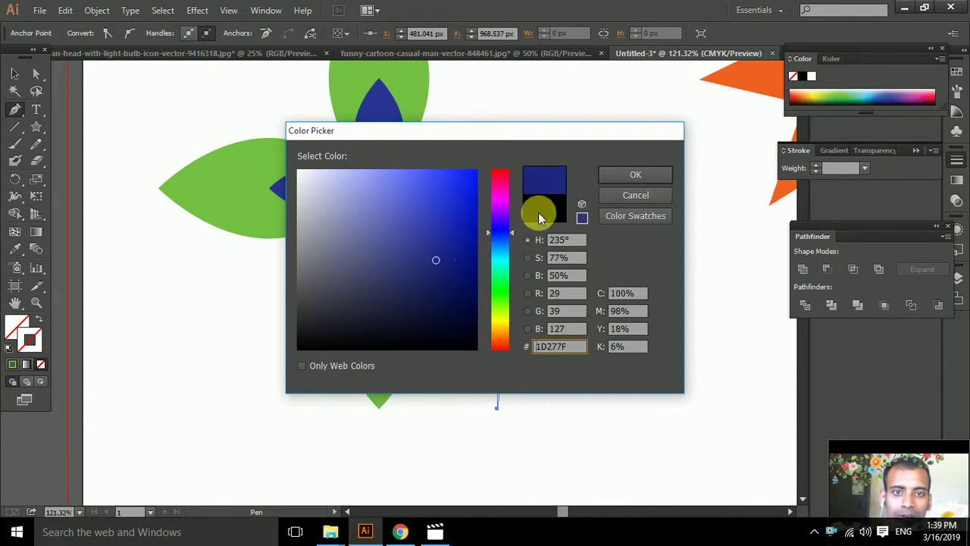
{"action": "left_click", "coordinate": [620, 179]}
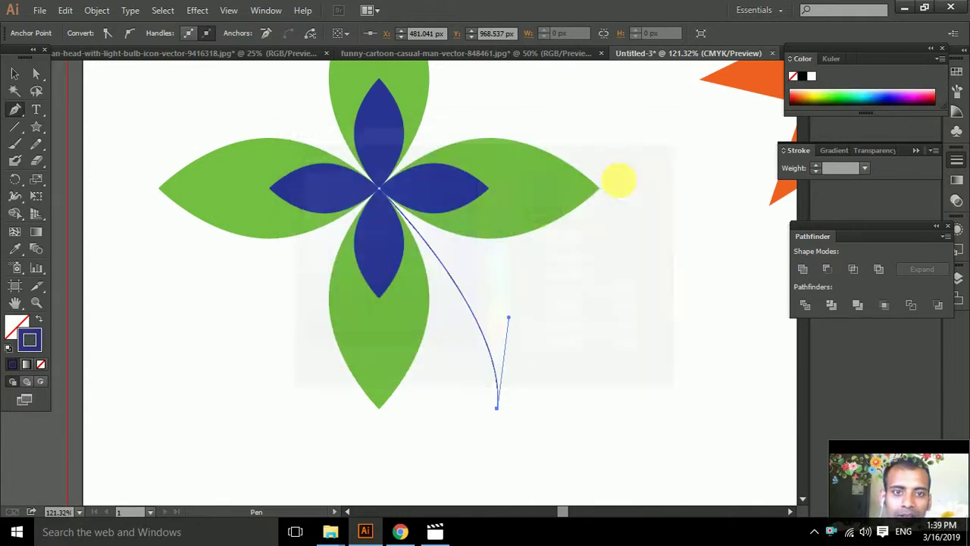
Raise the stem's stroke weight to 4 pt and inspect its curve handles.
{"action": "left_click", "coordinate": [957, 162]}
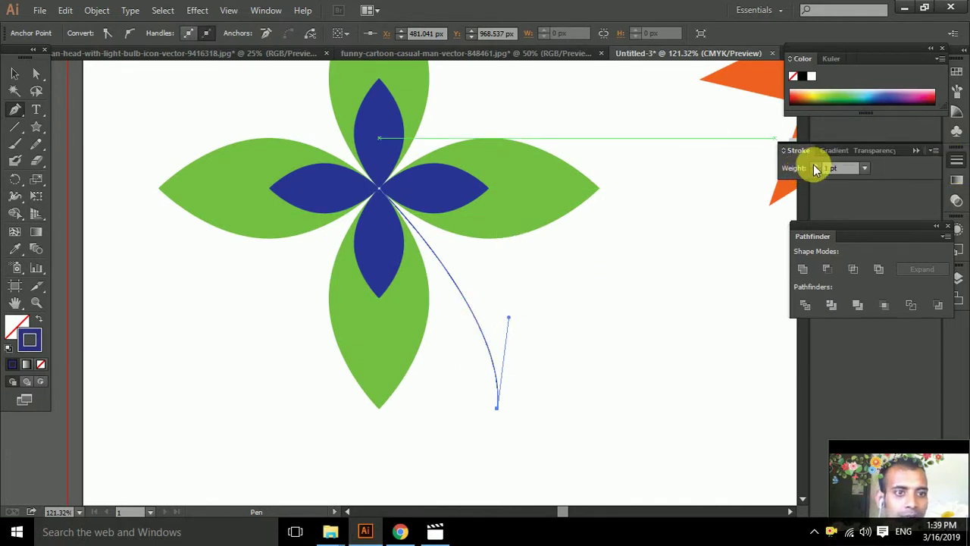
{"action": "left_click", "coordinate": [815, 165]}
{"action": "left_click", "coordinate": [815, 165]}
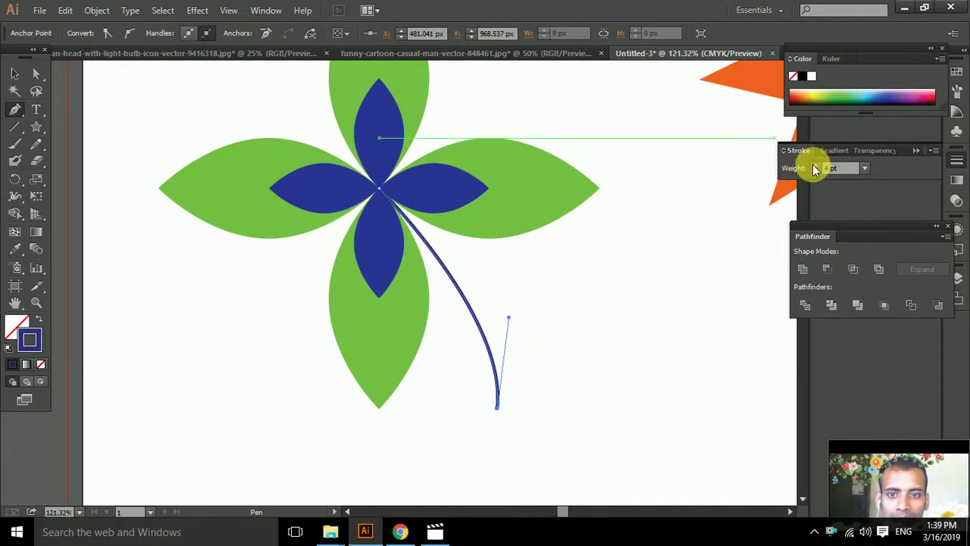
{"action": "left_click", "coordinate": [39, 77]}
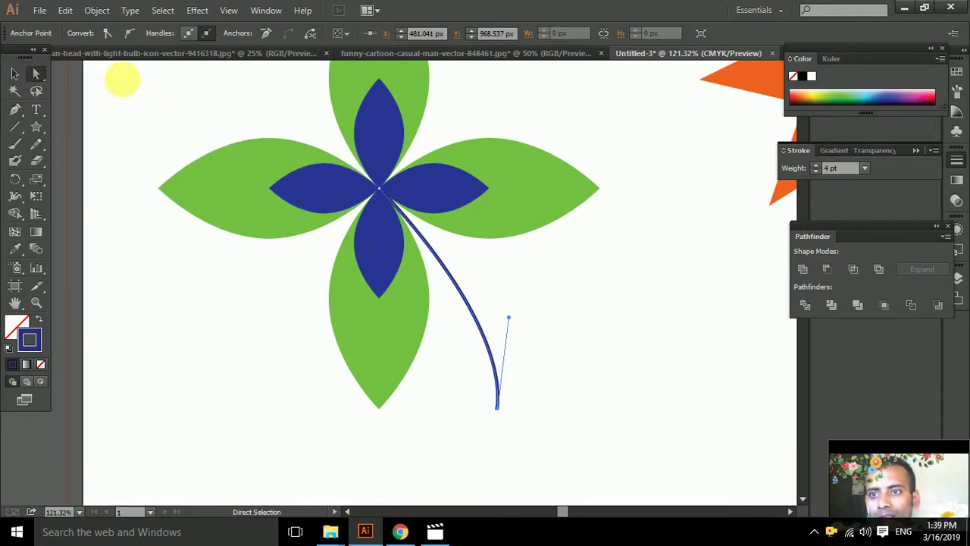
{"action": "left_click", "coordinate": [585, 329]}
{"action": "left_click", "coordinate": [492, 361]}
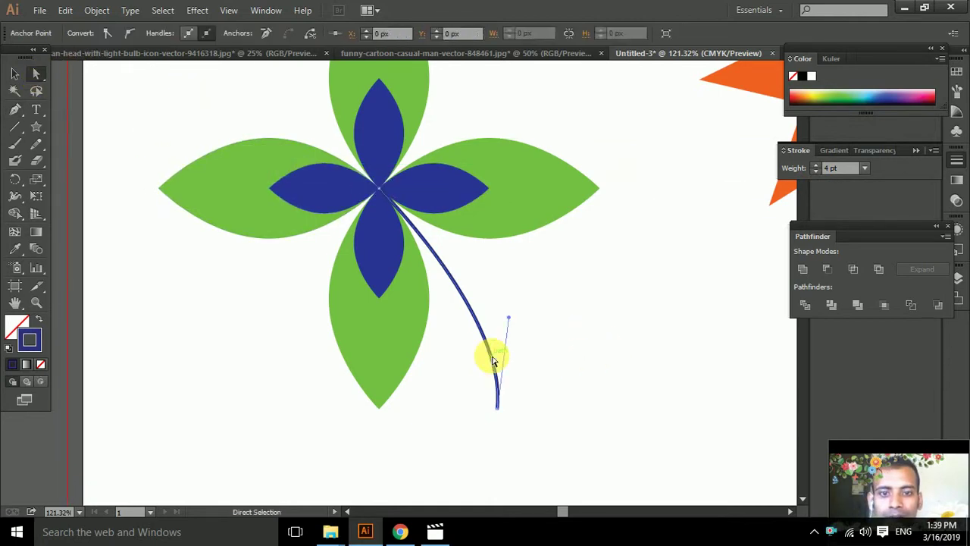
{"action": "left_click", "coordinate": [15, 73]}
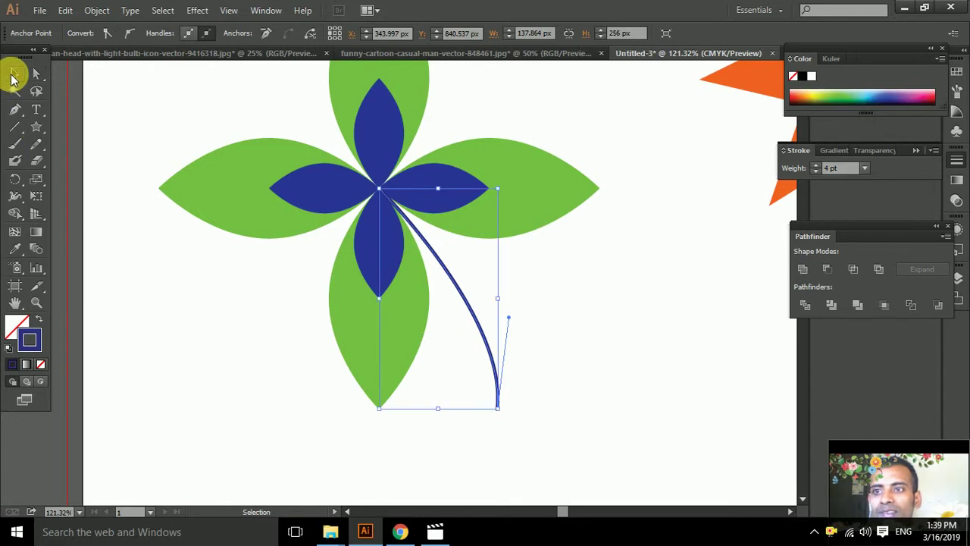
{"action": "left_click", "coordinate": [111, 74]}
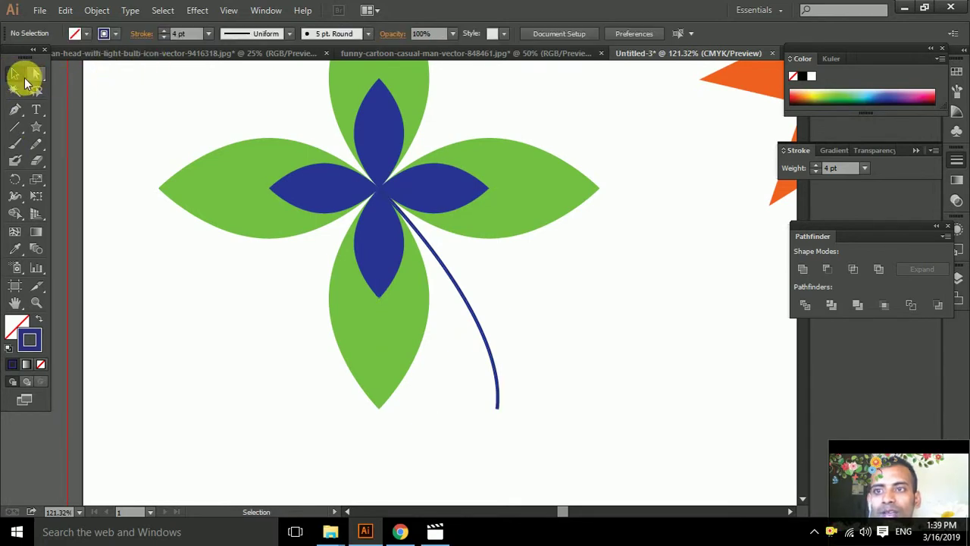
Apply a tapering width profile to the blue stem.
{"action": "left_click", "coordinate": [493, 363]}
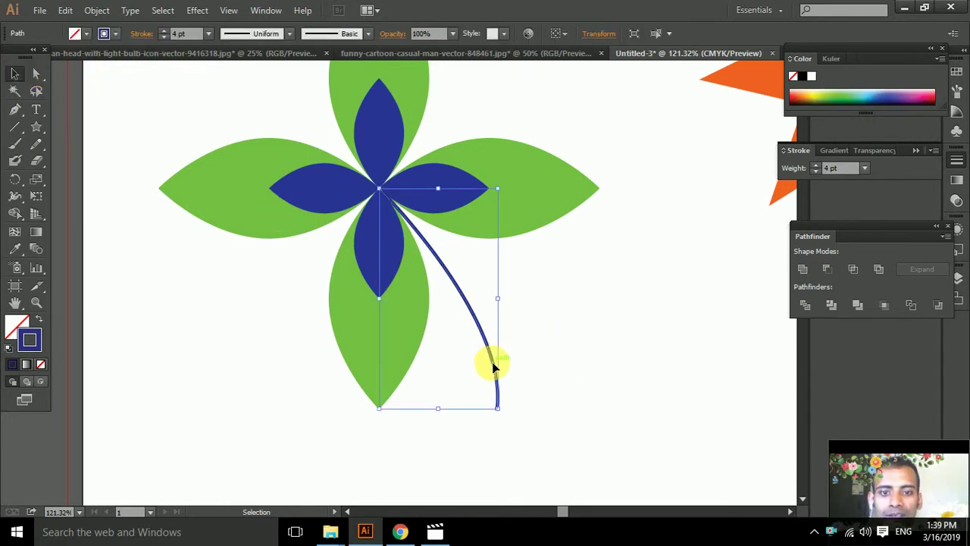
{"action": "left_click", "coordinate": [290, 35]}
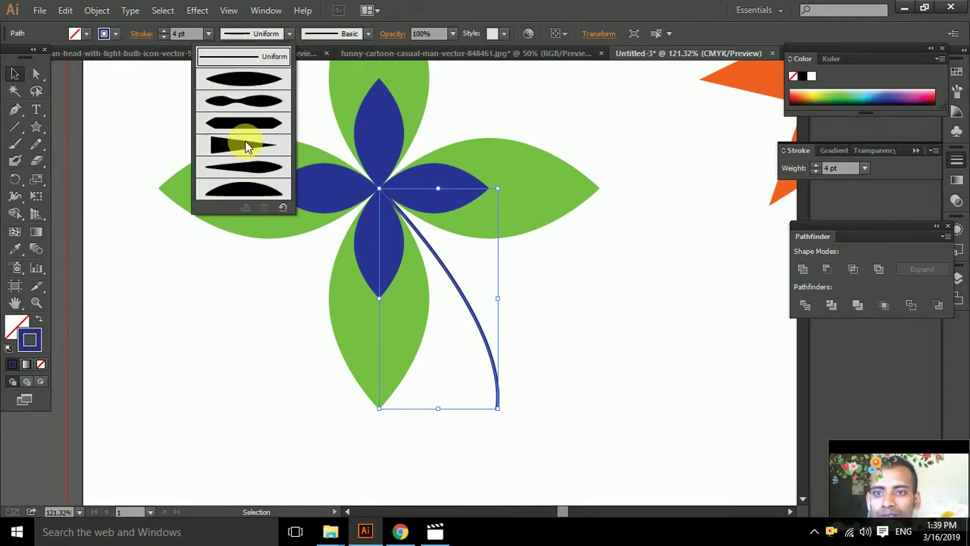
{"action": "left_click", "coordinate": [244, 148]}
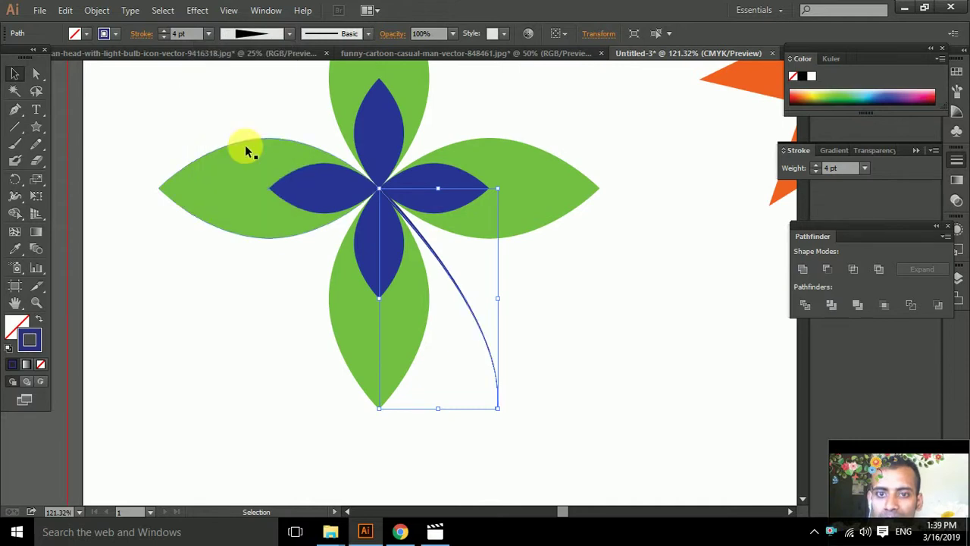
{"action": "left_click", "coordinate": [564, 330]}
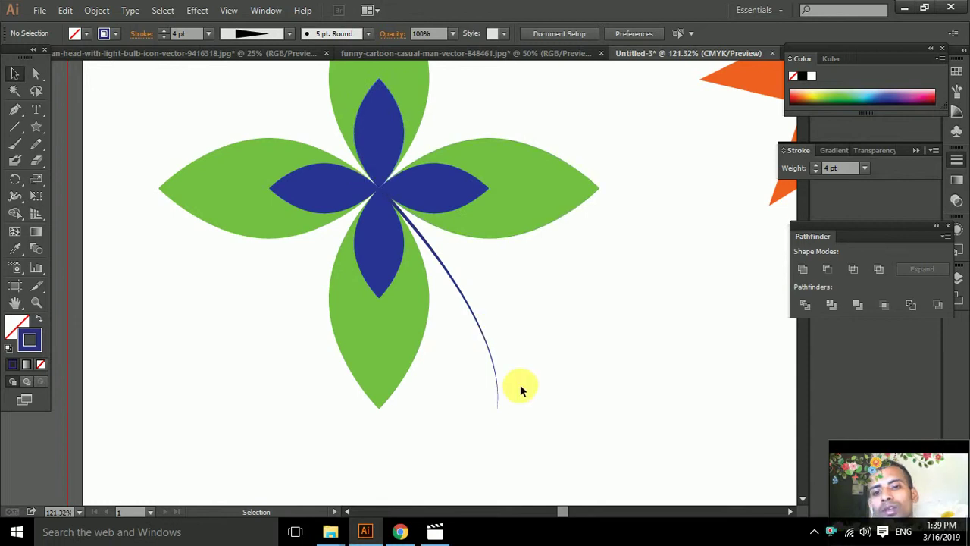
Try another width profile on the stem, then reapply the tapered Width Profile 4.
{"action": "left_click", "coordinate": [496, 382]}
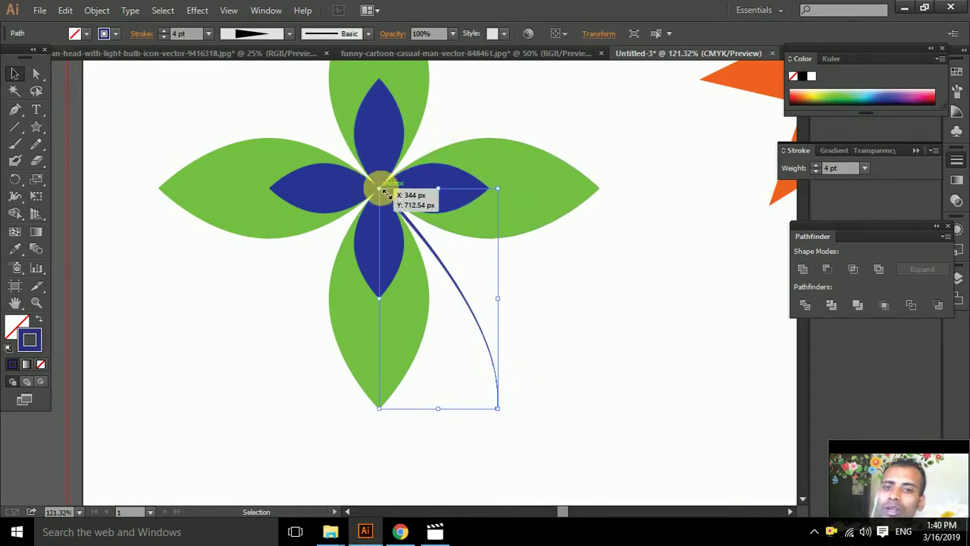
{"action": "key", "text": "a"}
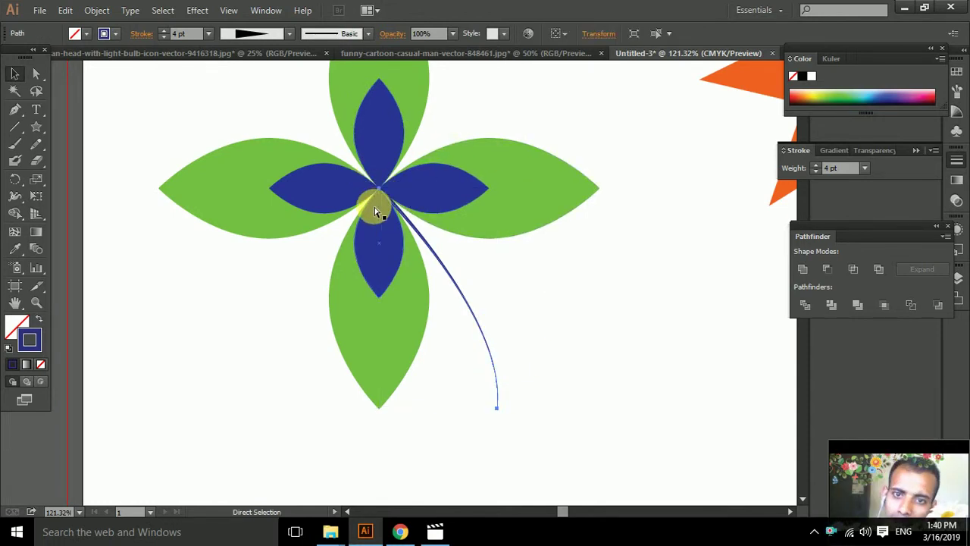
{"action": "key", "text": "v"}
{"action": "left_click", "coordinate": [289, 34]}
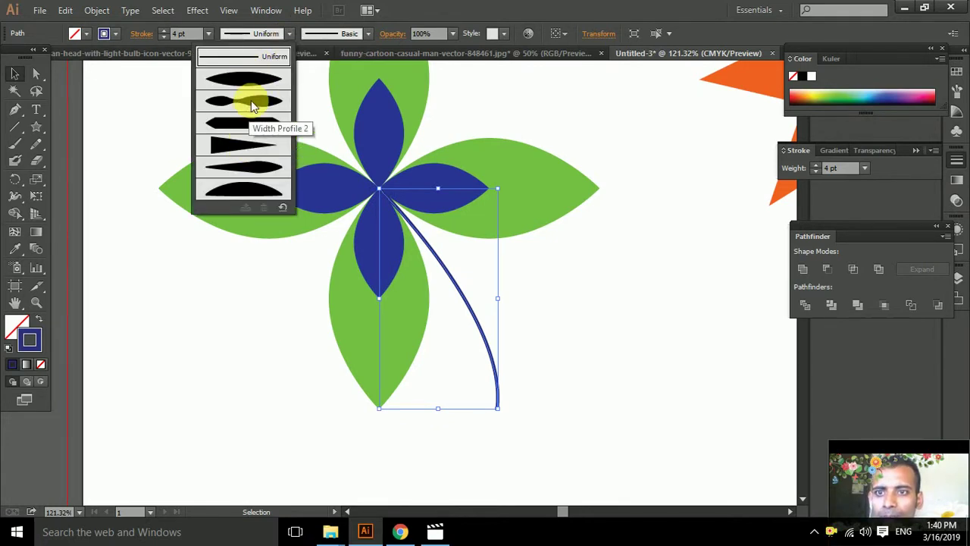
{"action": "left_click", "coordinate": [249, 172]}
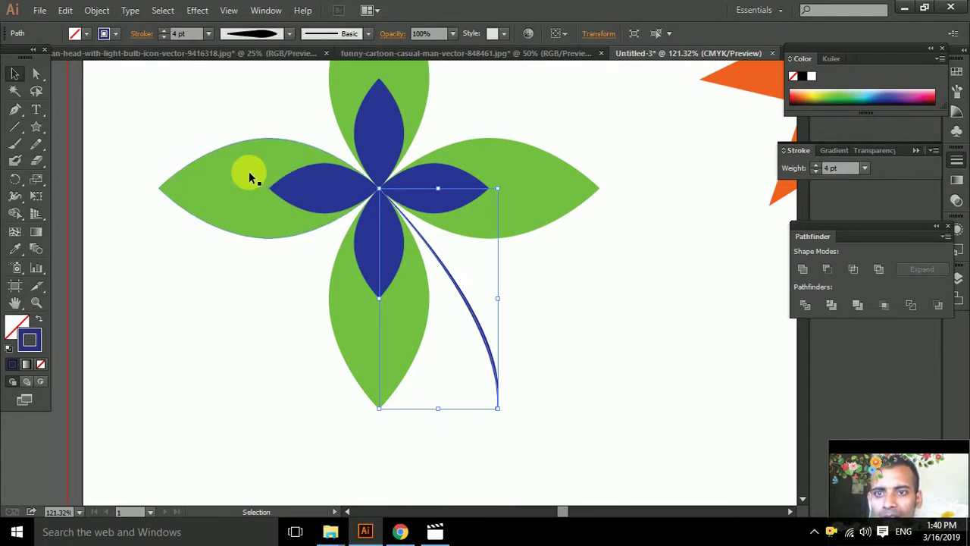
{"action": "left_click", "coordinate": [702, 314]}
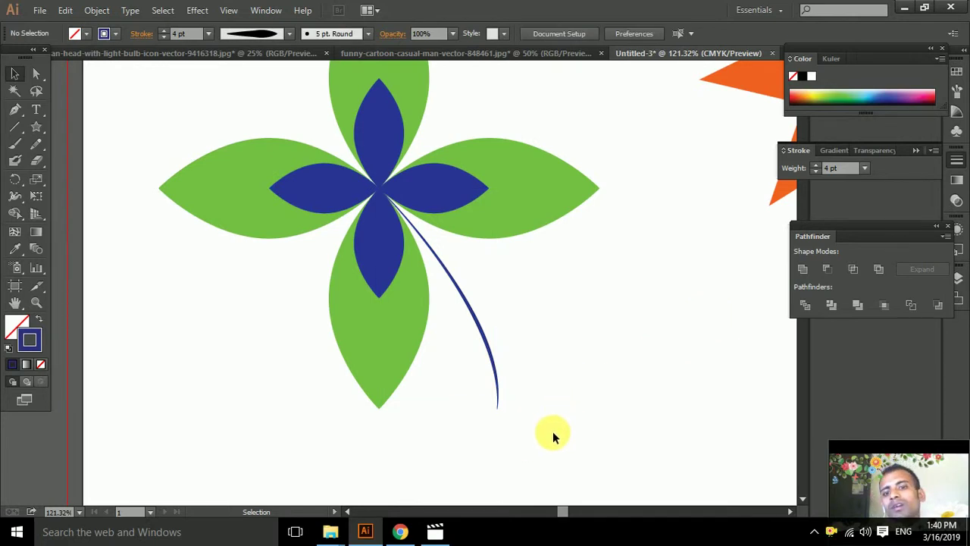
{"action": "left_click", "coordinate": [497, 396]}
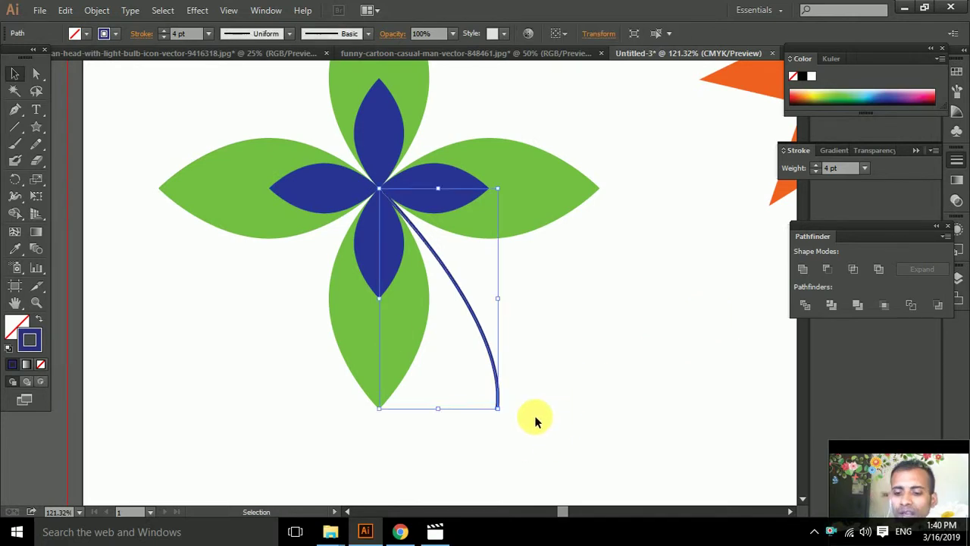
{"action": "left_click", "coordinate": [288, 34]}
{"action": "left_click", "coordinate": [241, 157]}
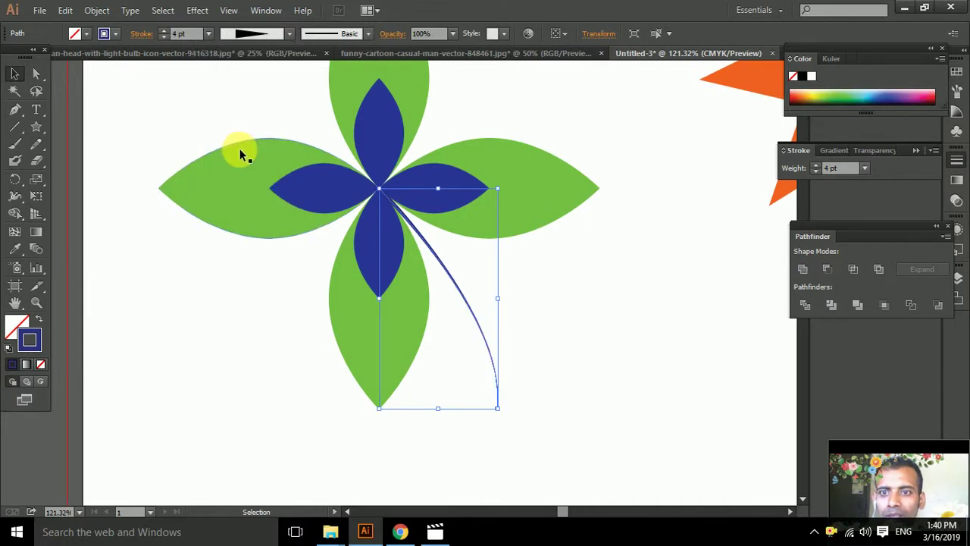
Rotate the stem about 180° and switch to the Reflect tool's reference point.
{"action": "left_click", "coordinate": [15, 182]}
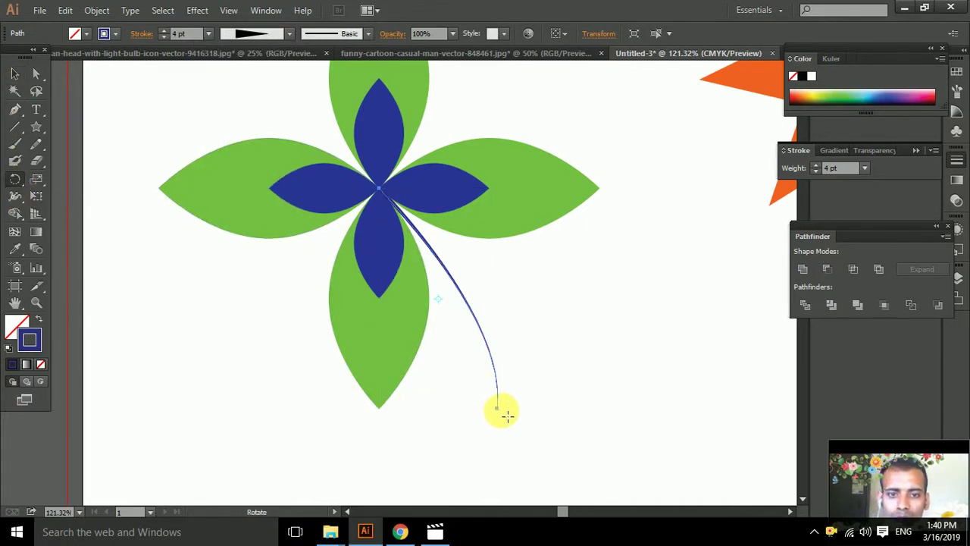
{"action": "left_click", "coordinate": [14, 74]}
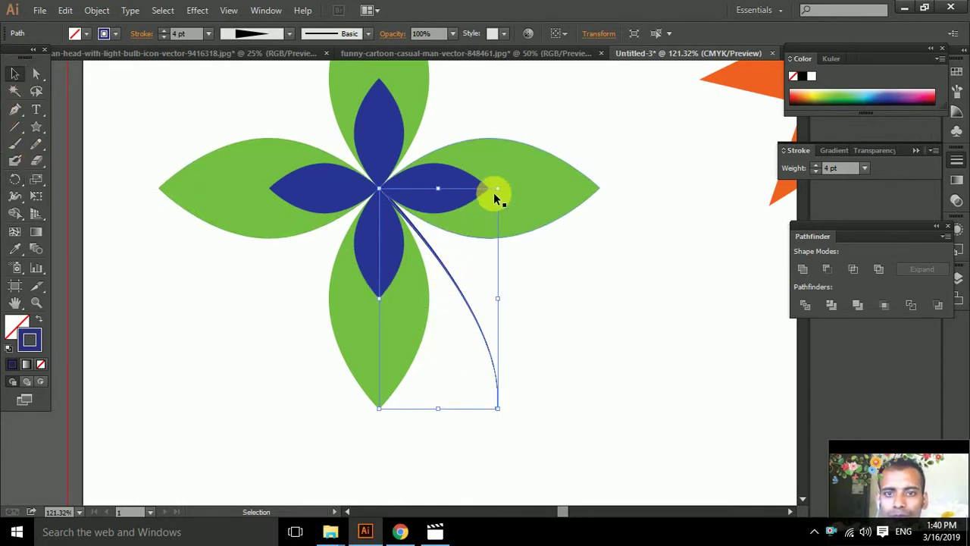
{"action": "mouse_move", "coordinate": [506, 192]}
{"action": "left_mouse_down"}
{"action": "mouse_move", "coordinate": [322, 428]}
{"action": "mouse_move", "coordinate": [485, 364]}
{"action": "mouse_move", "coordinate": [501, 345]}
{"action": "left_mouse_up"}
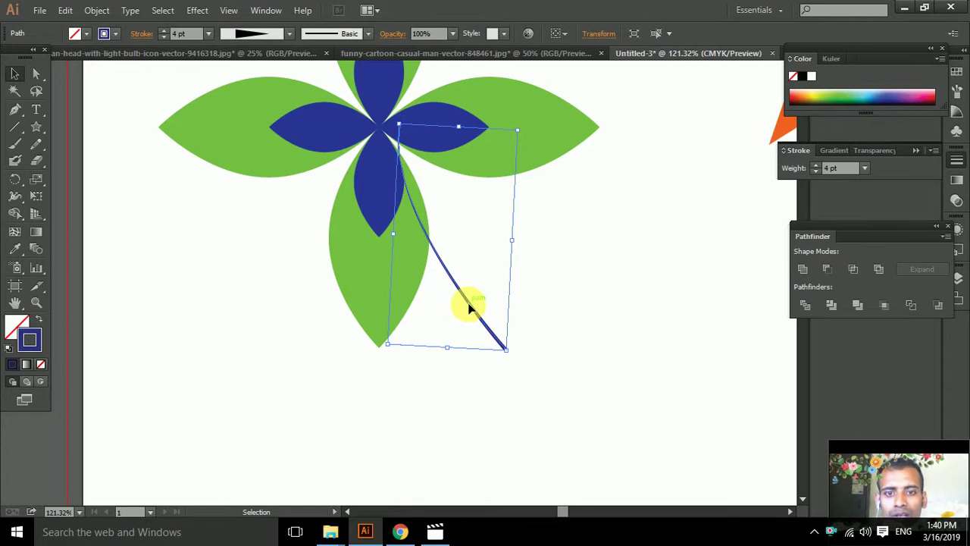
{"action": "left_click", "coordinate": [17, 187]}
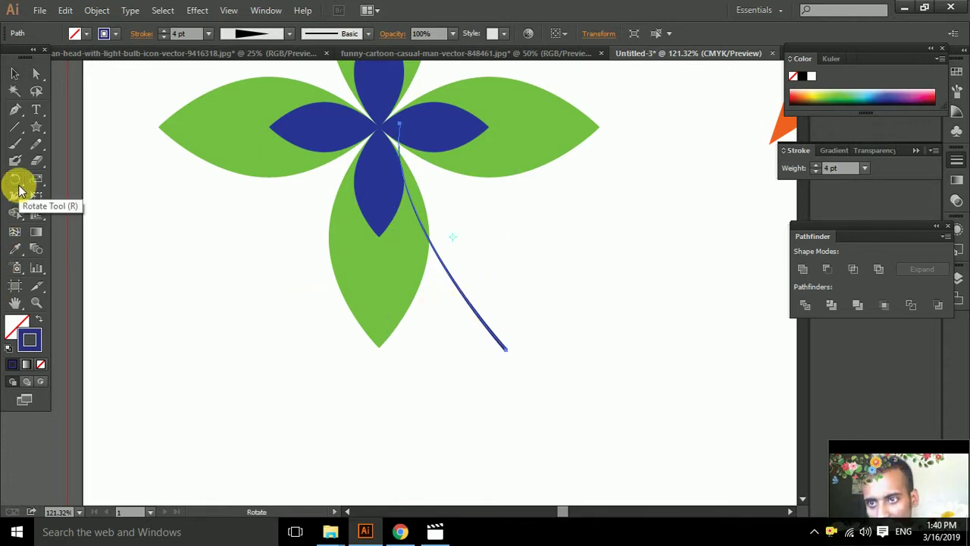
{"action": "left_click_drag", "start_coordinate": [17, 188], "coordinate": [74, 196]}
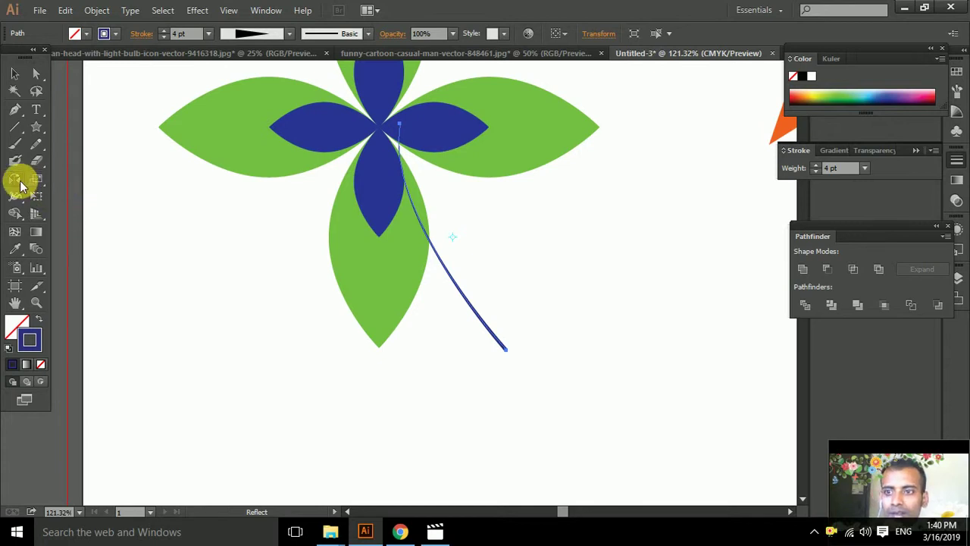
{"action": "left_click", "coordinate": [65, 196]}
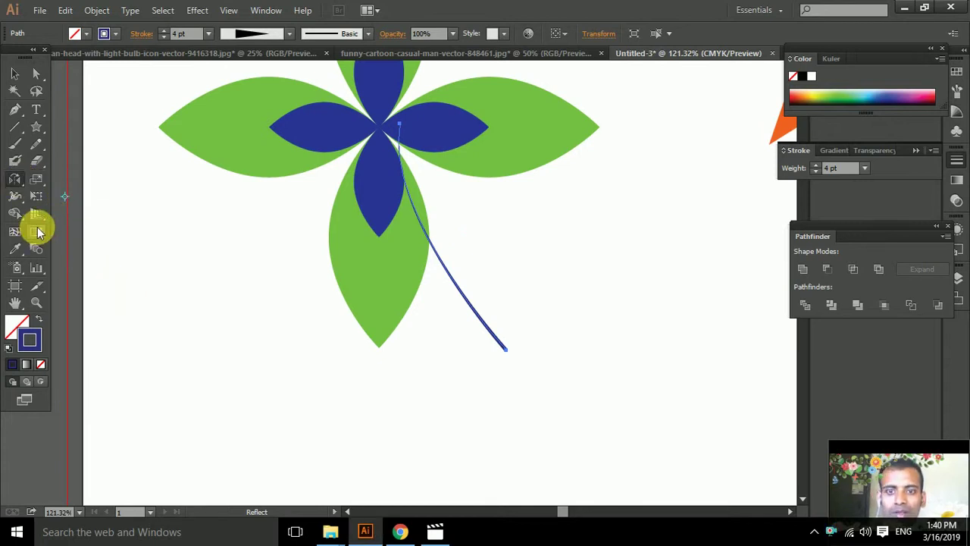
Undo the last change and reselect the stem's line segment with Direct Selection.
{"action": "key", "text": "ctrl+z"}
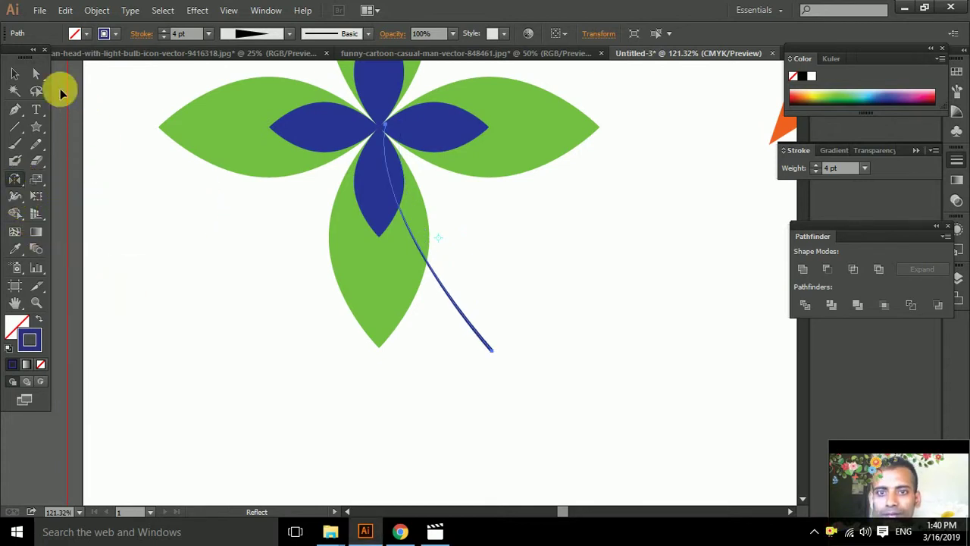
{"action": "left_click", "coordinate": [35, 75]}
{"action": "left_click", "coordinate": [162, 256]}
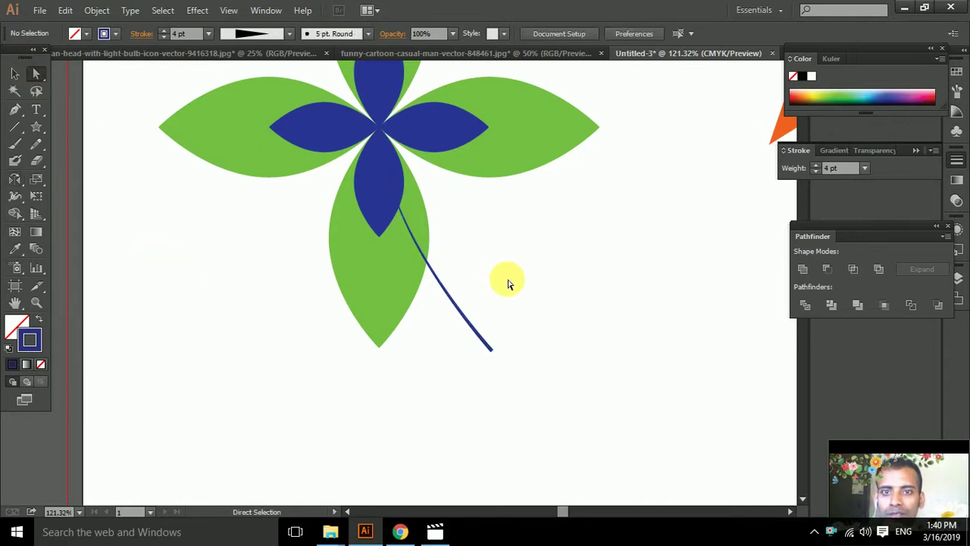
{"action": "left_click", "coordinate": [461, 316]}
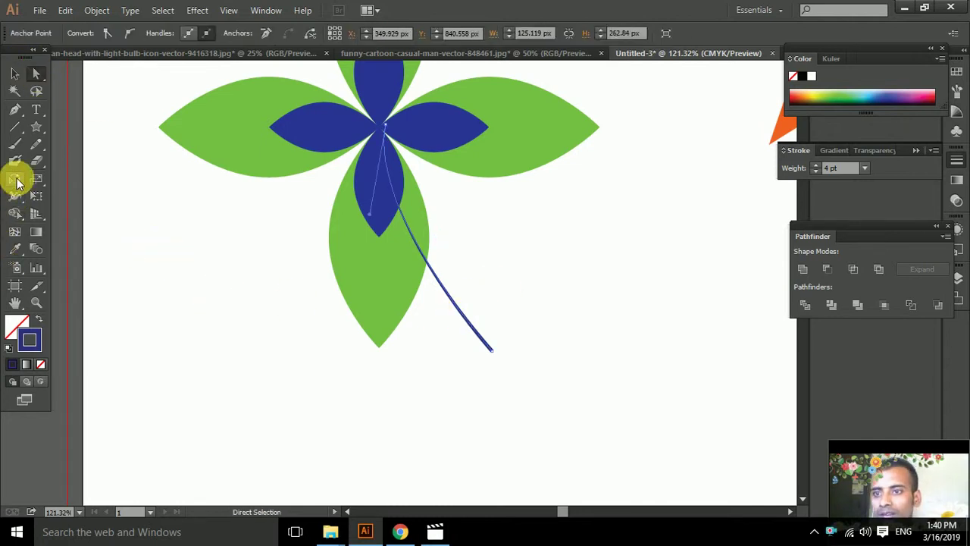
Reflect the stem across the horizontal axis and drag it down and right beneath the flower.
{"action": "double_click", "coordinate": [15, 180]}
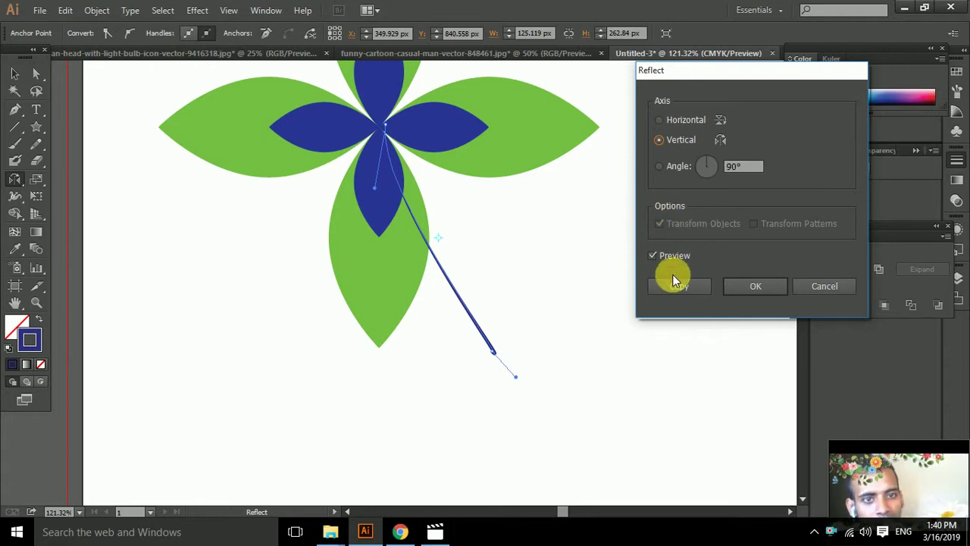
{"action": "left_click", "coordinate": [657, 123]}
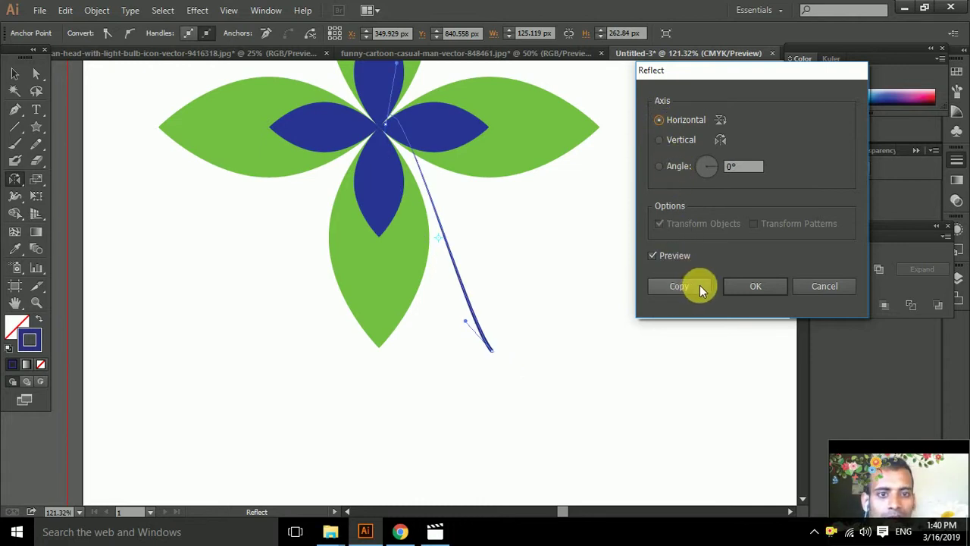
{"action": "left_click", "coordinate": [761, 288]}
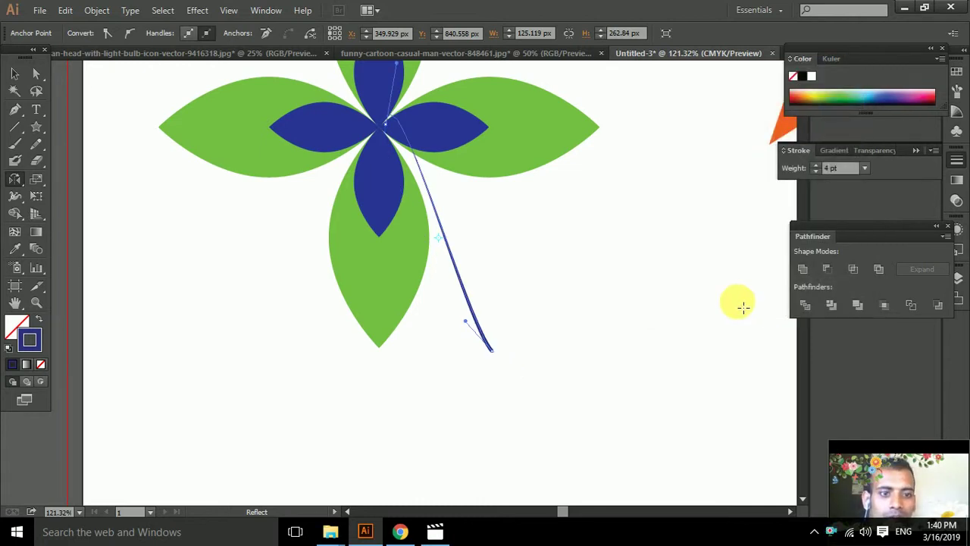
{"action": "left_click", "coordinate": [14, 75]}
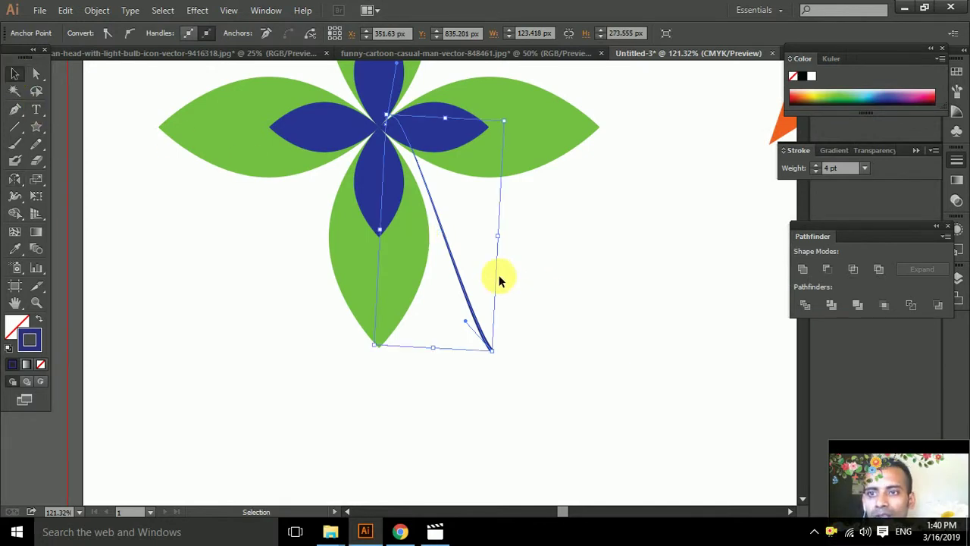
{"action": "left_click_drag", "start_coordinate": [480, 334], "coordinate": [503, 357]}
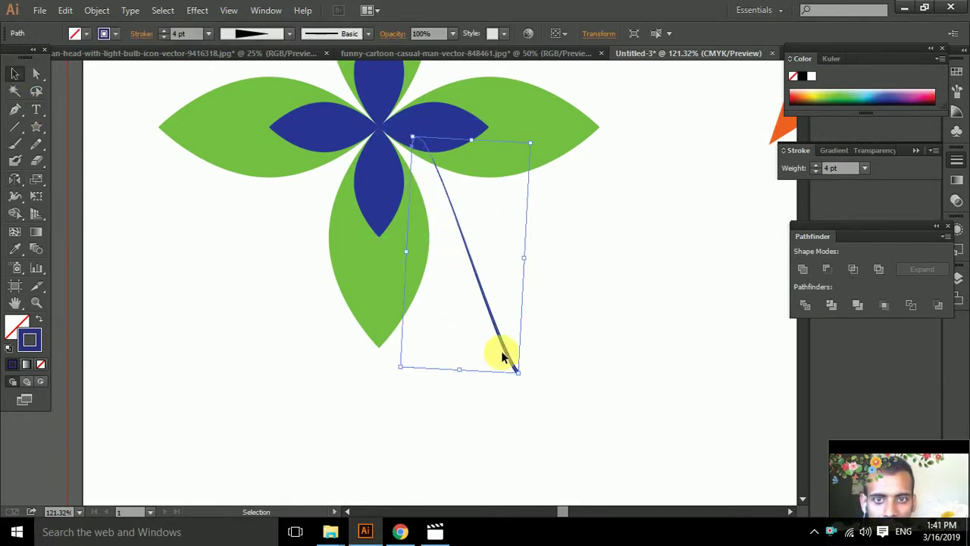
Rotate and move the stem so its thin top end meets the flower centre.
{"action": "mouse_move", "coordinate": [477, 294]}
{"action": "left_mouse_down"}
{"action": "mouse_move", "coordinate": [443, 279]}
{"action": "mouse_move", "coordinate": [446, 287]}
{"action": "left_mouse_up"}
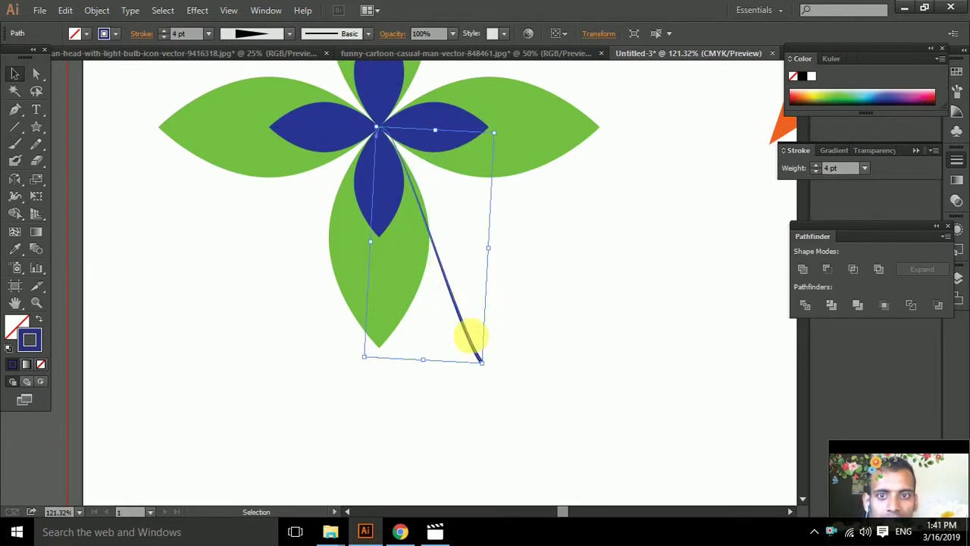
{"action": "left_click", "coordinate": [524, 311]}
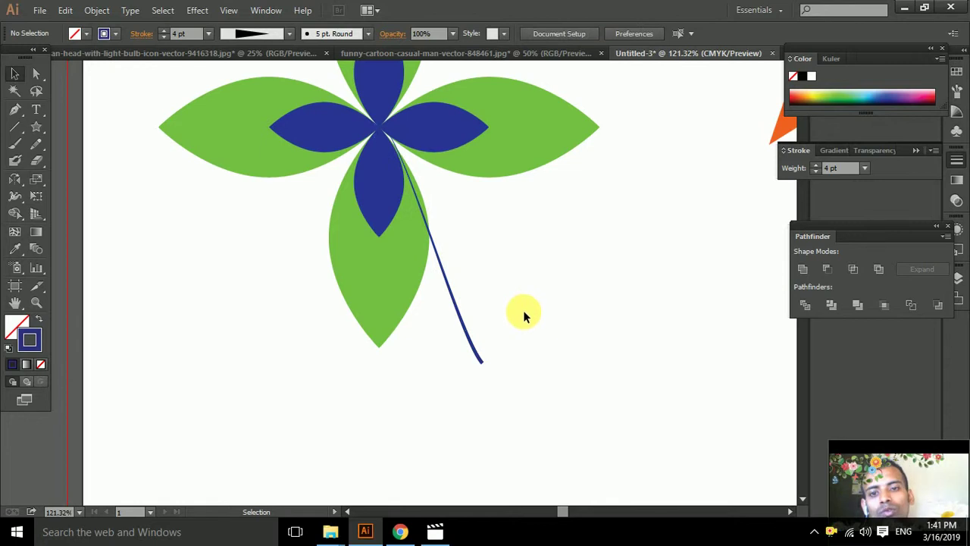
{"action": "left_click", "coordinate": [474, 350]}
{"action": "left_click_drag", "start_coordinate": [493, 369], "coordinate": [549, 317]}
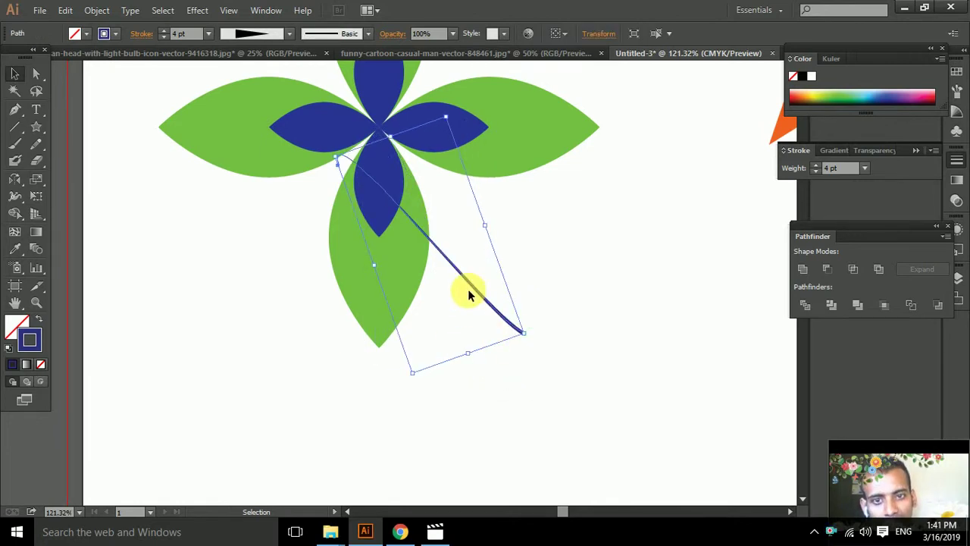
{"action": "mouse_move", "coordinate": [470, 285]}
{"action": "left_mouse_down"}
{"action": "mouse_move", "coordinate": [492, 282]}
{"action": "mouse_move", "coordinate": [510, 262]}
{"action": "left_mouse_up"}
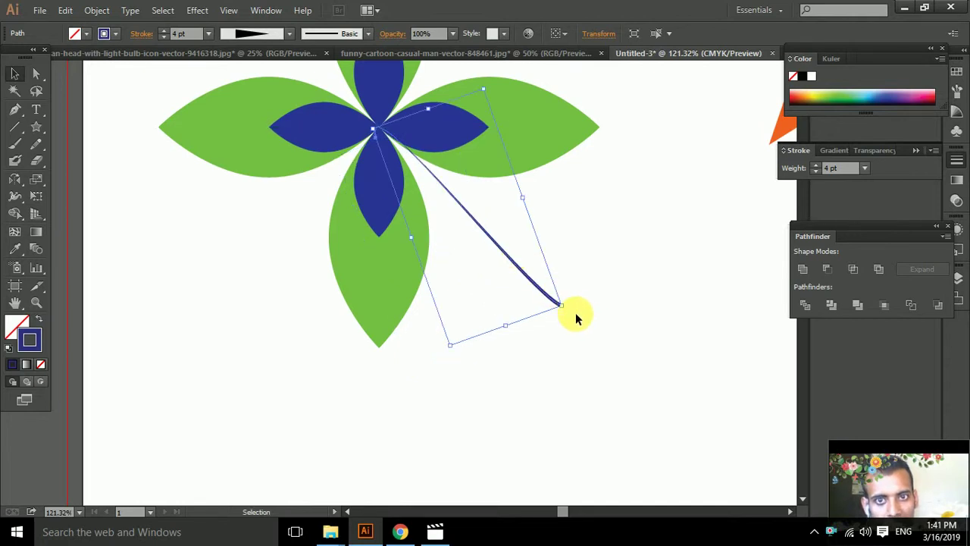
{"action": "left_click_drag", "start_coordinate": [566, 308], "coordinate": [520, 286]}
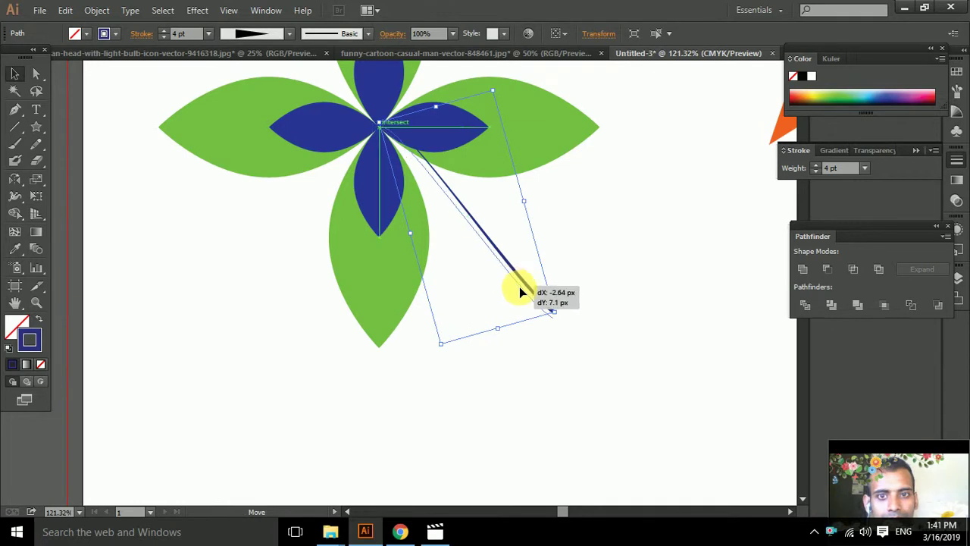
{"action": "left_click", "coordinate": [553, 269]}
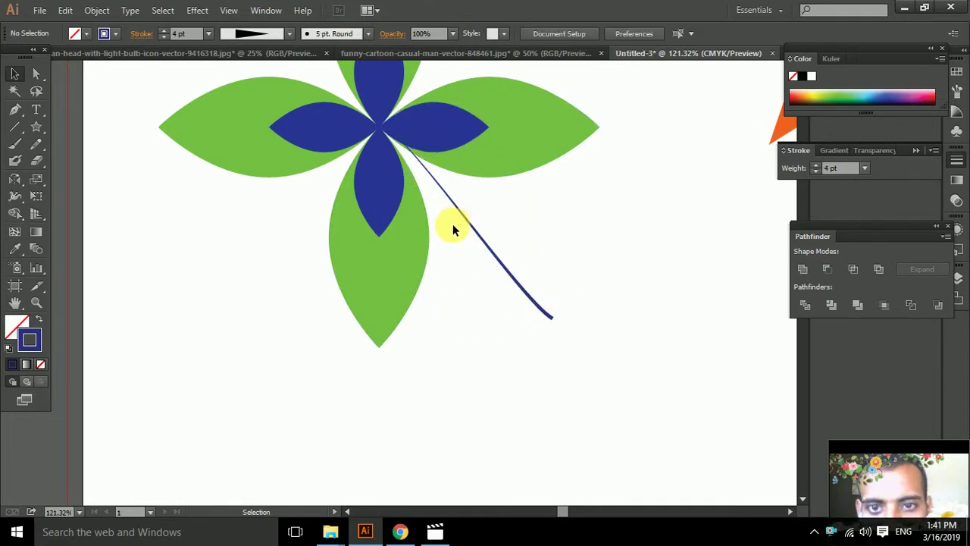
{"action": "left_click", "coordinate": [37, 303]}
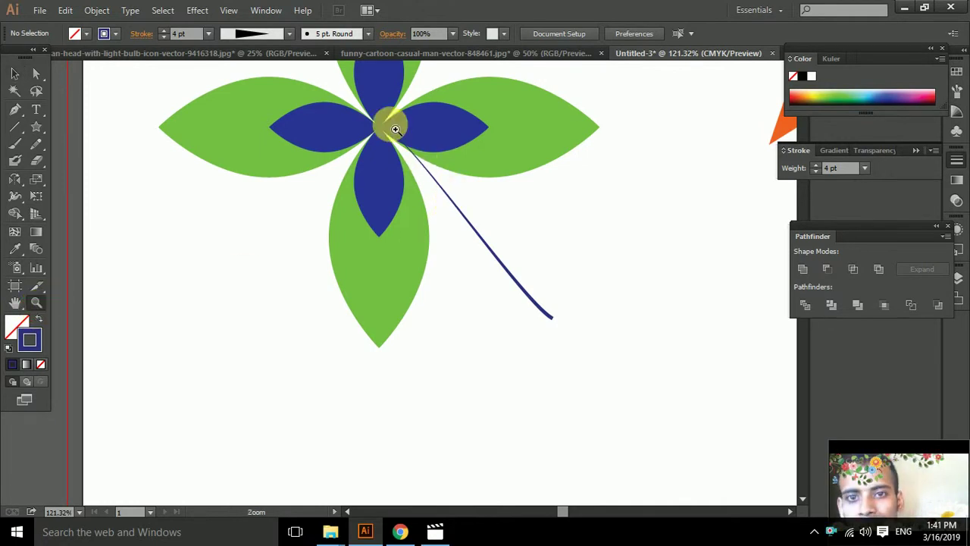
Send the blue stem line to the back, nudge it into the flower centre, and return to 100% zoom.
{"action": "left_click_drag", "start_coordinate": [395, 129], "coordinate": [462, 199]}
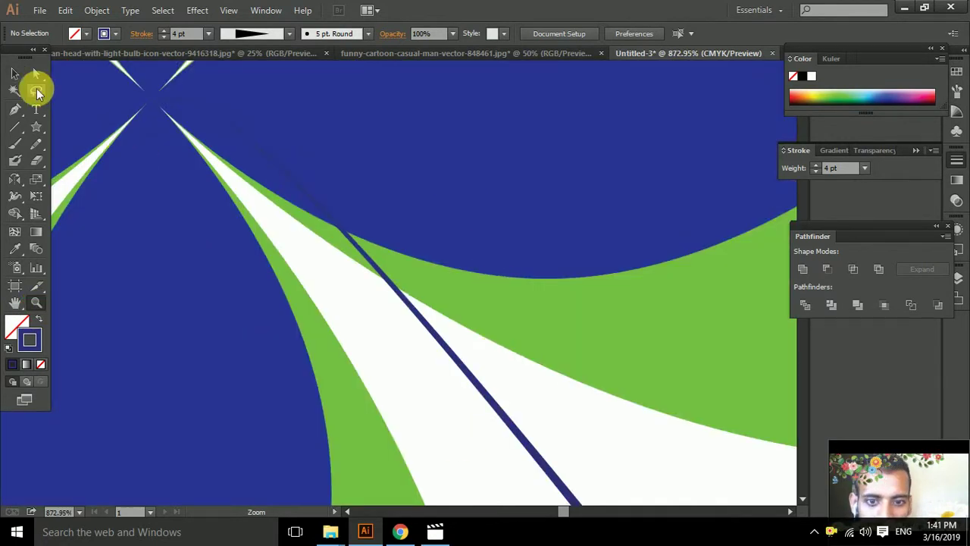
{"action": "left_click", "coordinate": [35, 75]}
{"action": "left_click", "coordinate": [469, 380]}
{"action": "right_click", "coordinate": [475, 386]}
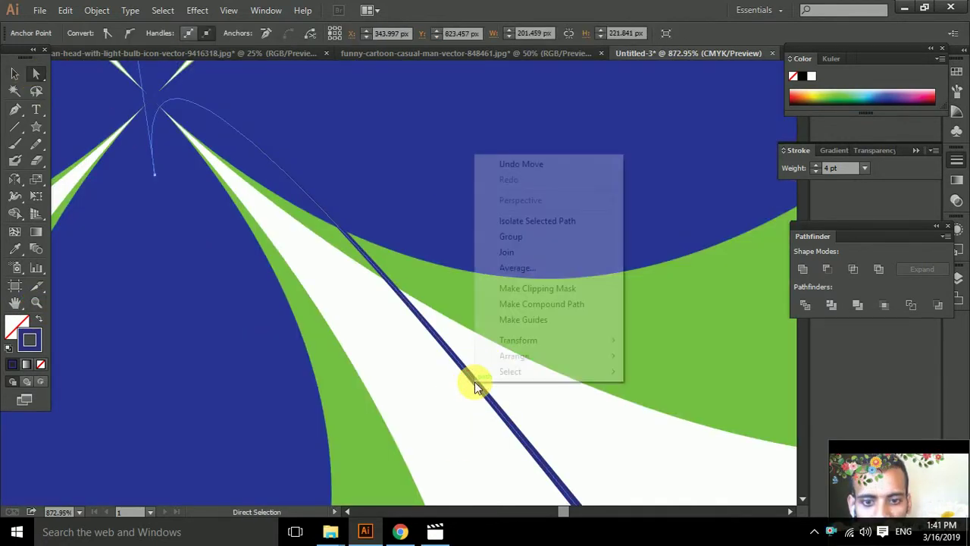
{"action": "mouse_move", "coordinate": [514, 356]}
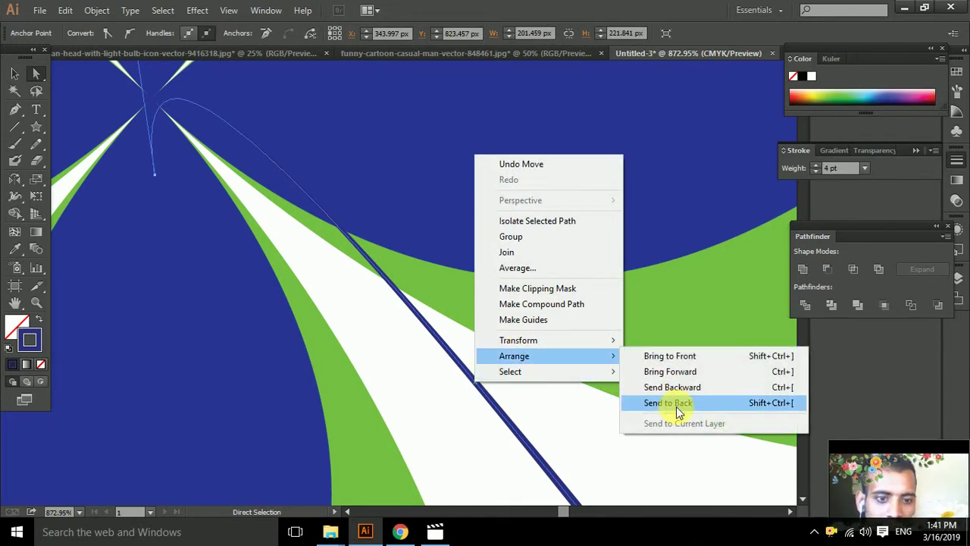
{"action": "left_click", "coordinate": [677, 403]}
{"action": "left_click", "coordinate": [436, 413]}
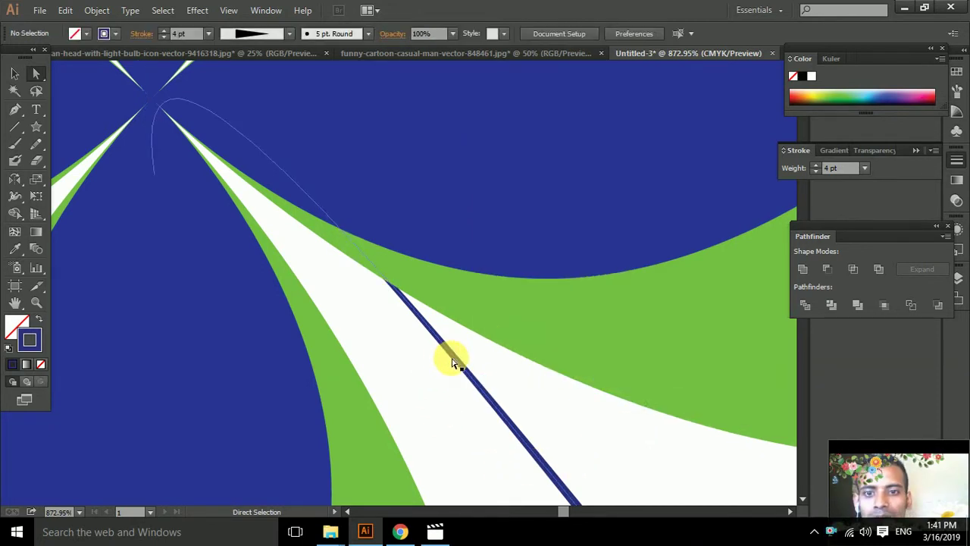
{"action": "left_click_drag", "start_coordinate": [453, 364], "coordinate": [430, 370]}
{"action": "left_click", "coordinate": [510, 383]}
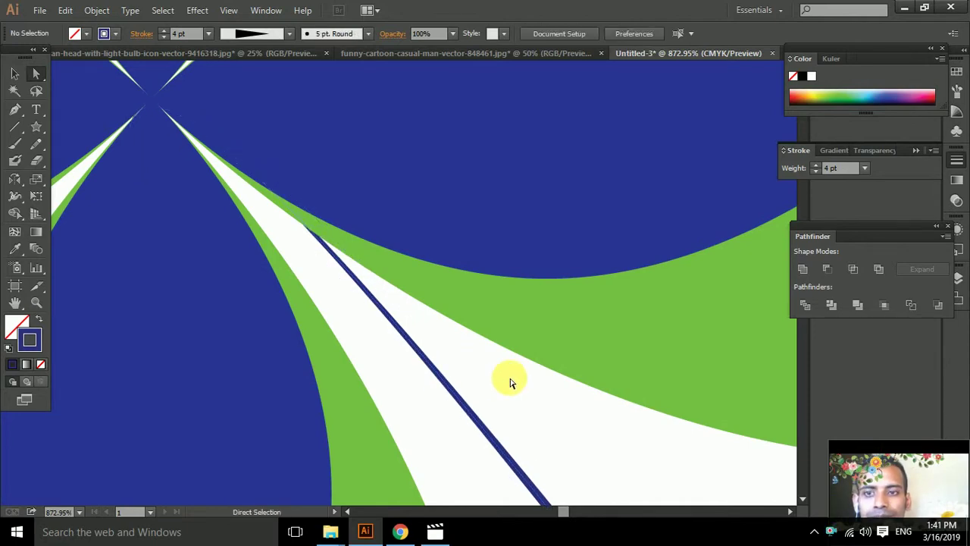
{"action": "key", "text": "ctrl+1"}
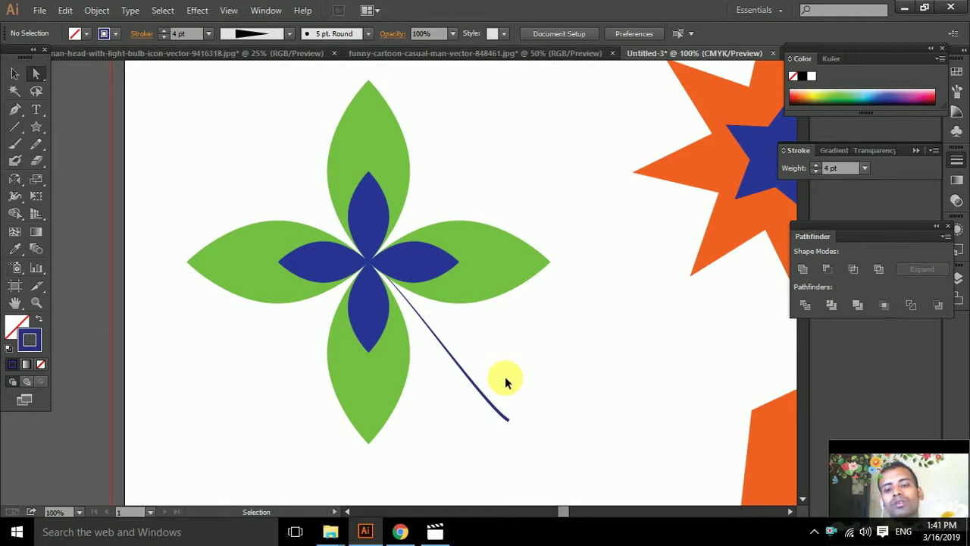
Drag the stem's lower end point to curve the bottom of the stem.
{"action": "key", "text": "ctrl+minus"}
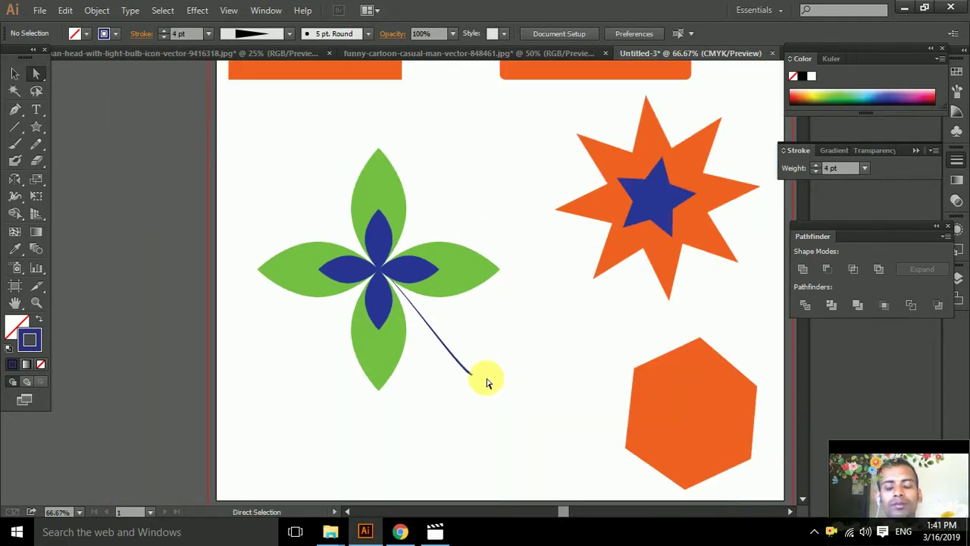
{"action": "left_click", "coordinate": [468, 370]}
{"action": "left_click_drag", "start_coordinate": [468, 370], "coordinate": [526, 332]}
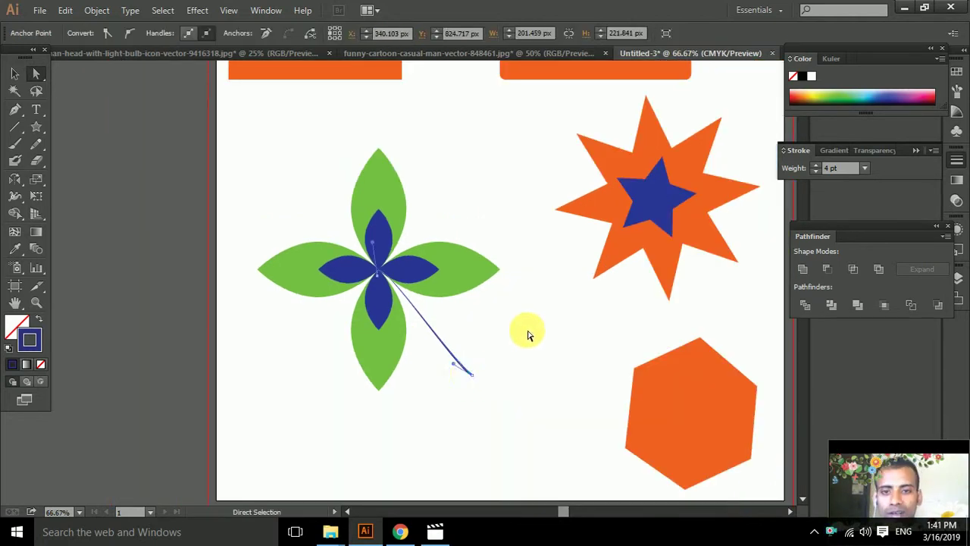
{"action": "left_click", "coordinate": [493, 379]}
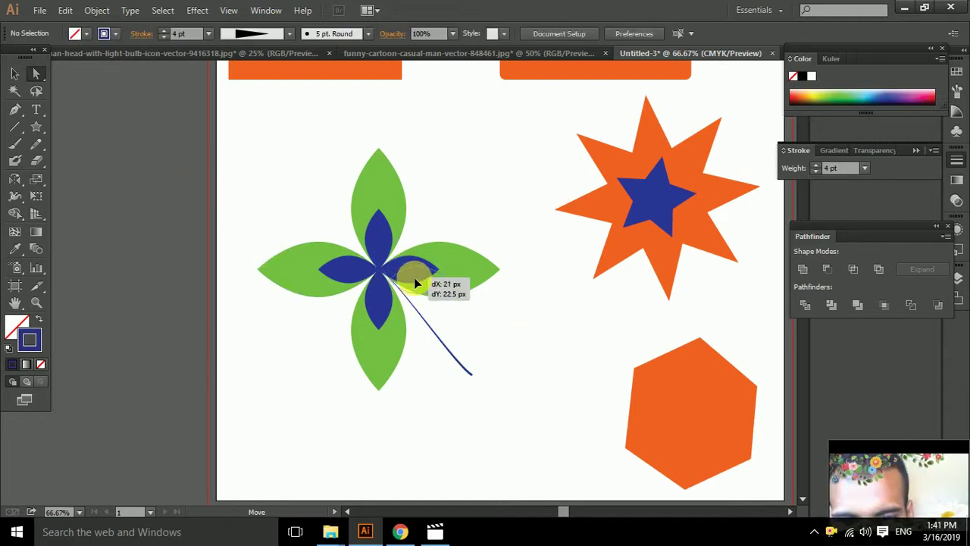
Alt-drag a copy of a blue petal beside the stem to serve as a leaf.
{"action": "left_click_drag", "start_coordinate": [415, 280], "coordinate": [495, 331]}
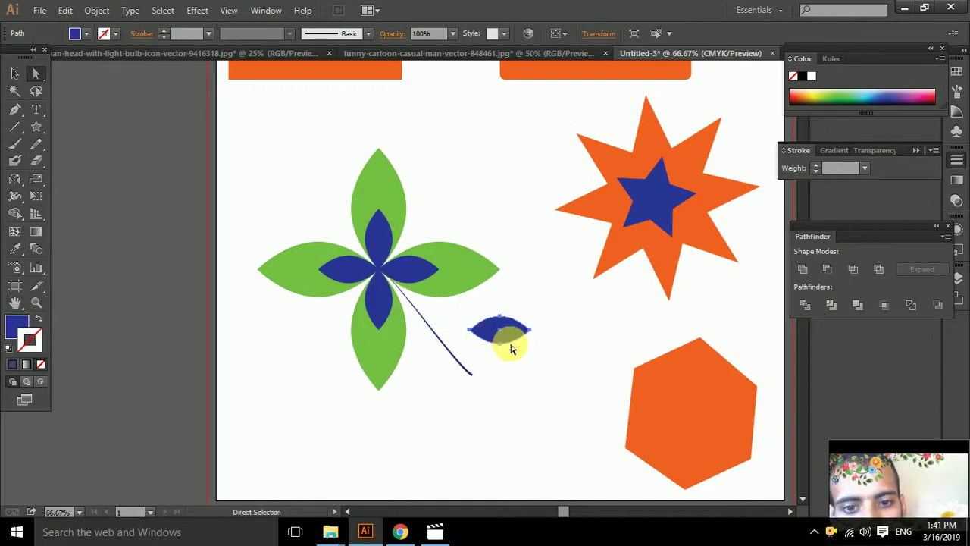
{"action": "left_click", "coordinate": [14, 73]}
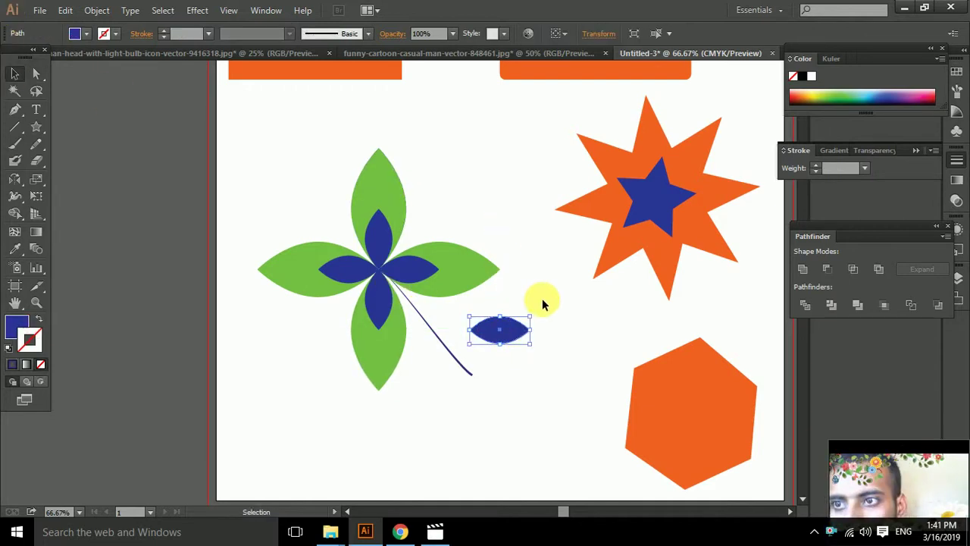
{"action": "left_click", "coordinate": [512, 301]}
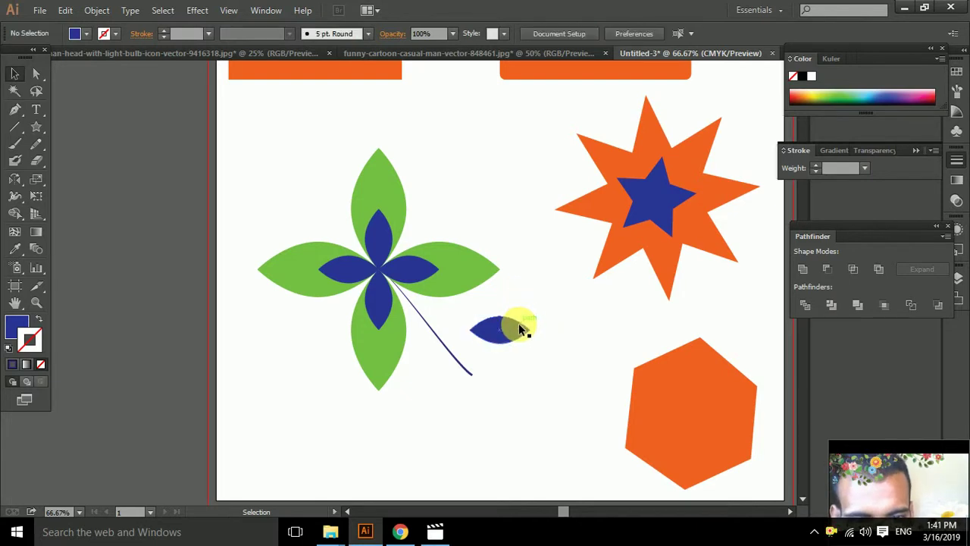
{"action": "left_click", "coordinate": [520, 325]}
{"action": "left_click", "coordinate": [556, 314]}
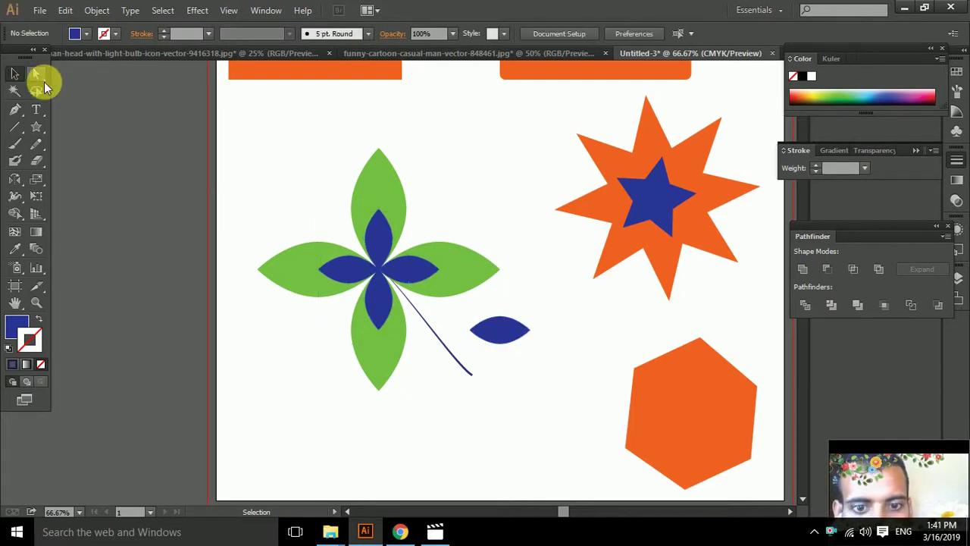
{"action": "left_click", "coordinate": [499, 327]}
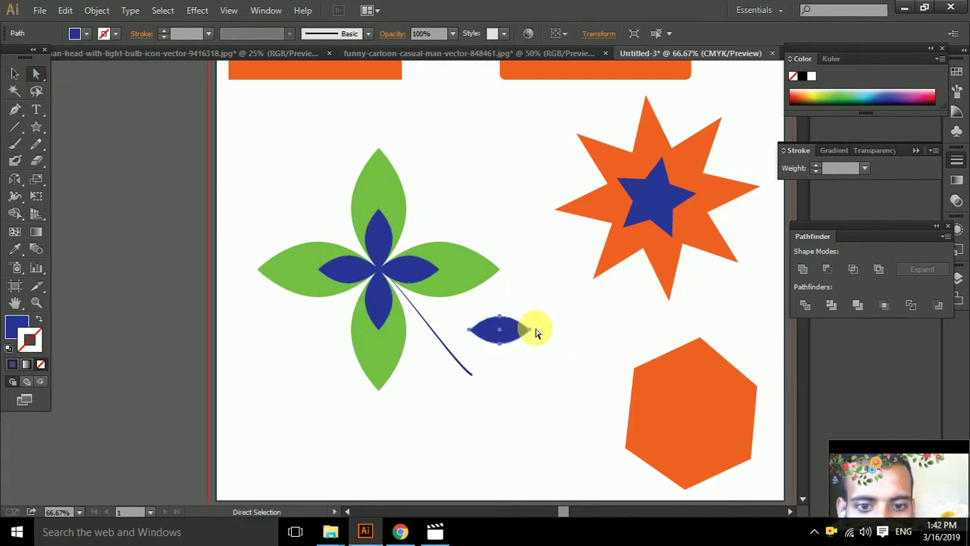
{"action": "left_click", "coordinate": [14, 73]}
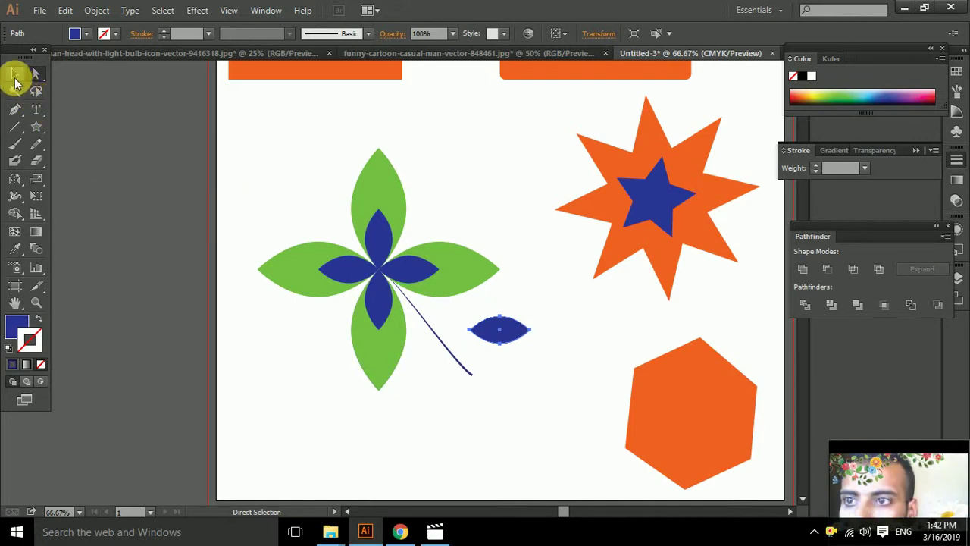
{"action": "left_click", "coordinate": [507, 288]}
{"action": "left_click", "coordinate": [518, 328]}
{"action": "left_click", "coordinate": [544, 328]}
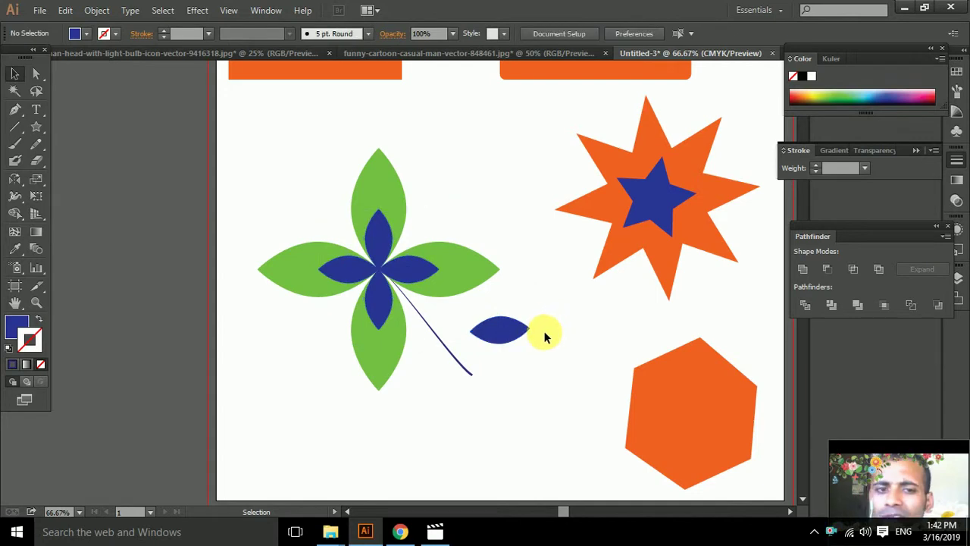
Select just the copied blue leaf, separate from the flower group, ready for transforming.
{"action": "key", "text": "a"}
{"action": "left_click", "coordinate": [528, 328]}
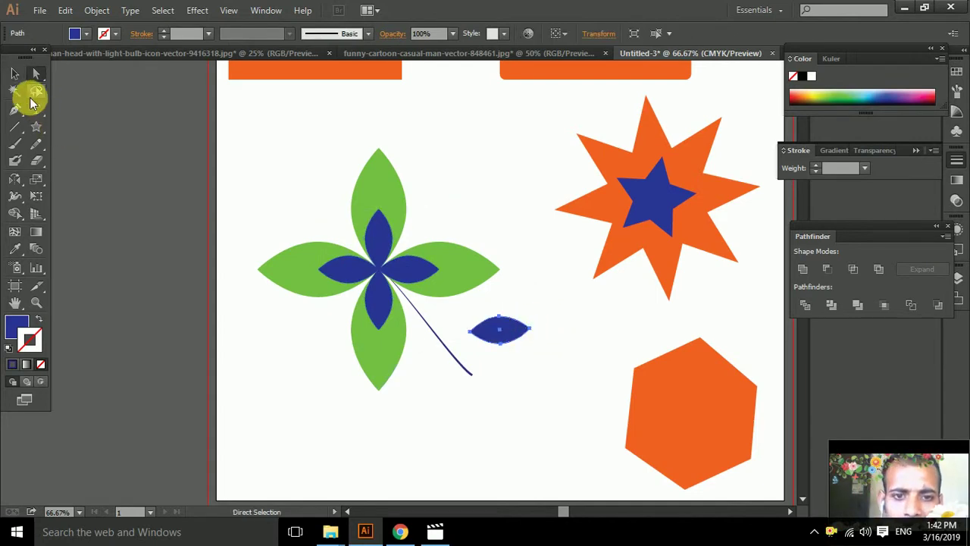
{"action": "left_click", "coordinate": [14, 74]}
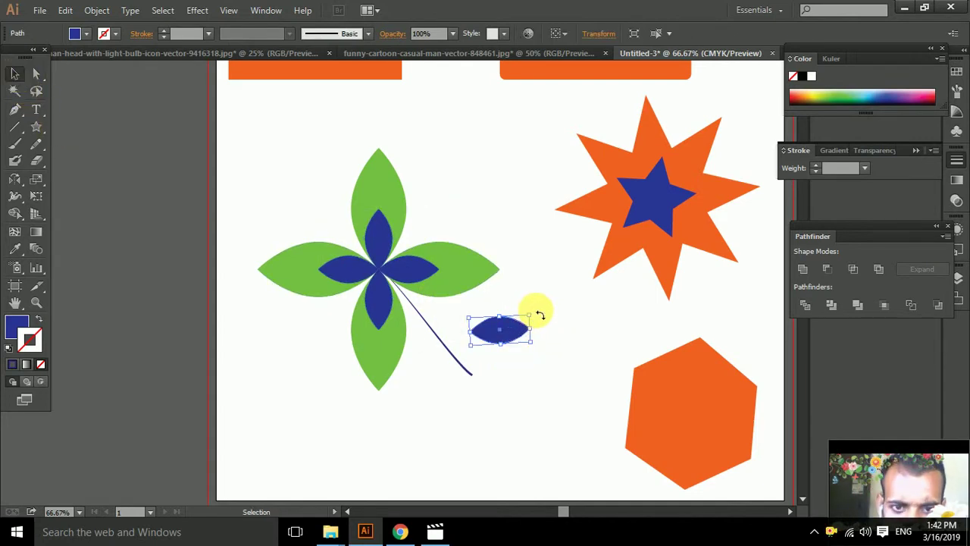
{"action": "left_click", "coordinate": [516, 309]}
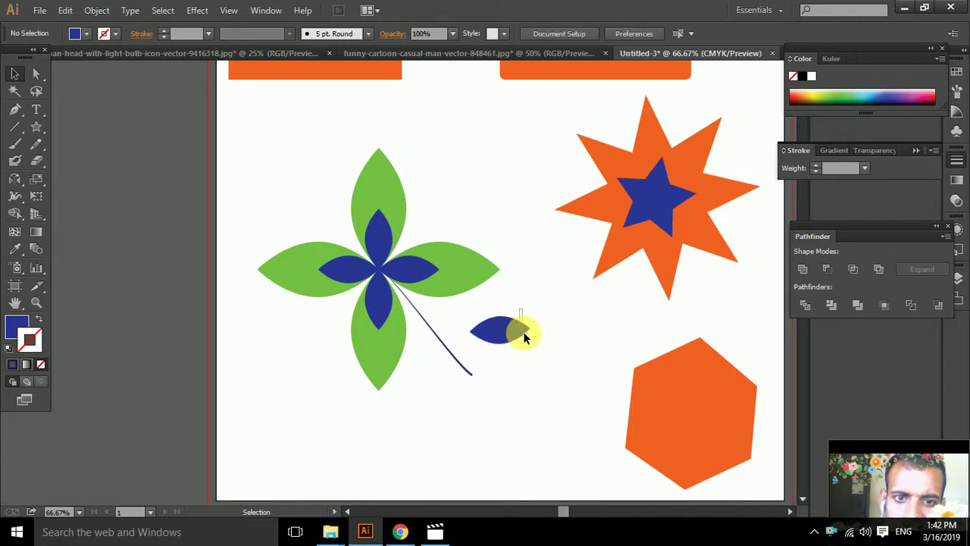
{"action": "left_click", "coordinate": [523, 332]}
{"action": "left_click", "coordinate": [436, 154]}
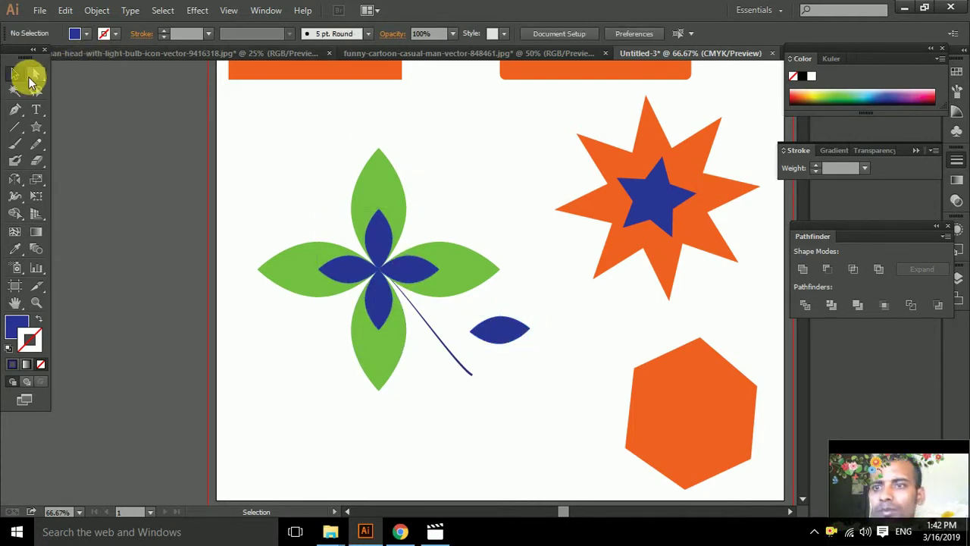
{"action": "left_click", "coordinate": [35, 75]}
{"action": "left_click", "coordinate": [498, 331]}
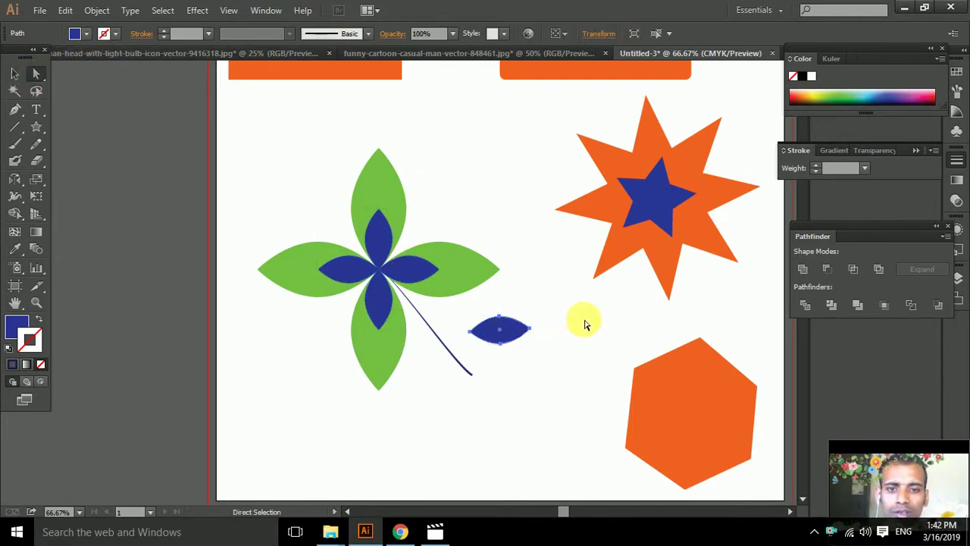
{"action": "left_click", "coordinate": [15, 73]}
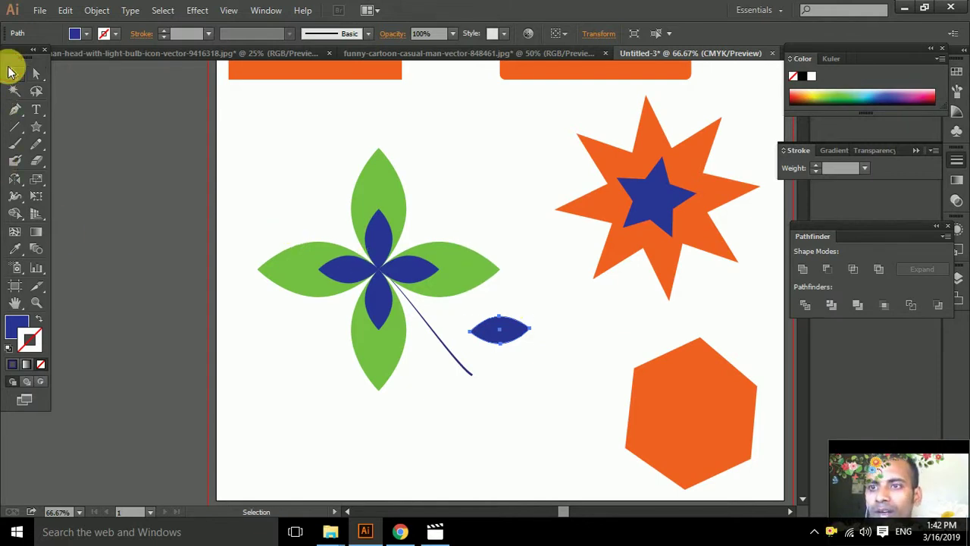
Rotate the blue leaf to lie along the stem and select it as a whole.
{"action": "mouse_move", "coordinate": [541, 315]}
{"action": "left_mouse_down"}
{"action": "mouse_move", "coordinate": [514, 309]}
{"action": "mouse_move", "coordinate": [473, 324]}
{"action": "left_mouse_up"}
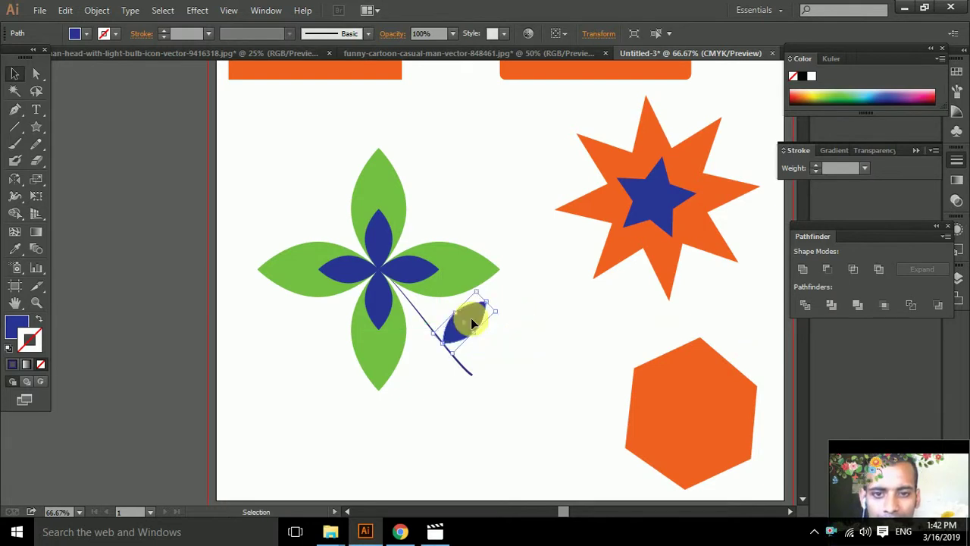
{"action": "left_click", "coordinate": [496, 320]}
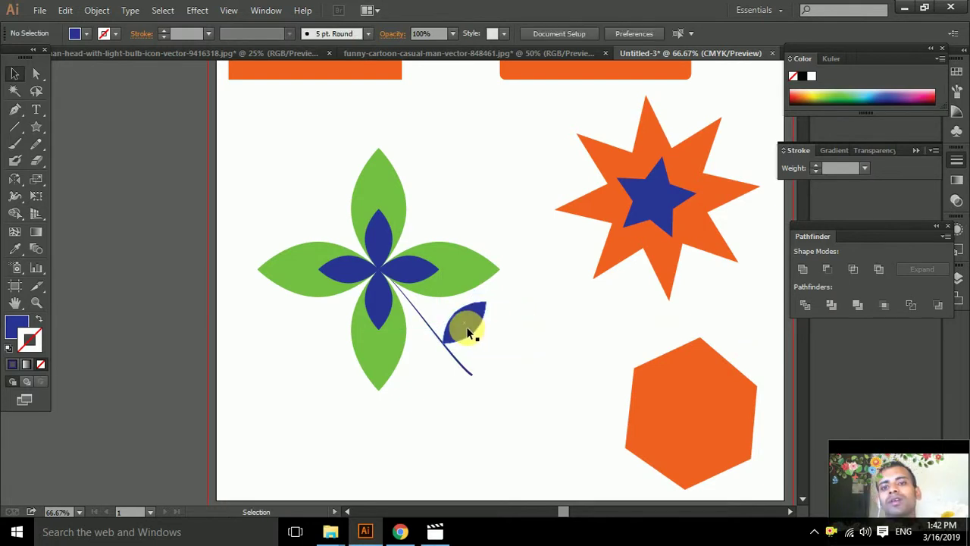
{"action": "left_click", "coordinate": [468, 330]}
{"action": "left_click", "coordinate": [508, 324]}
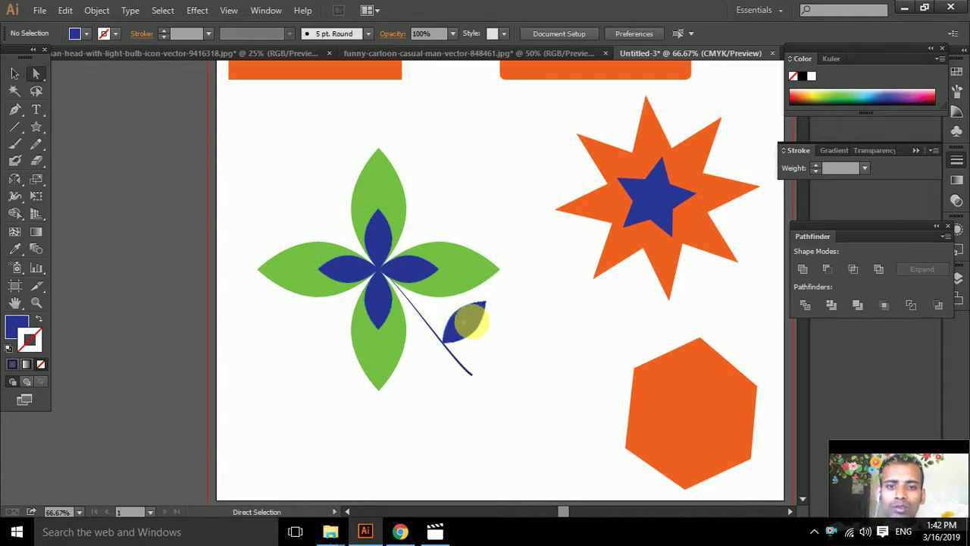
{"action": "left_click", "coordinate": [472, 326]}
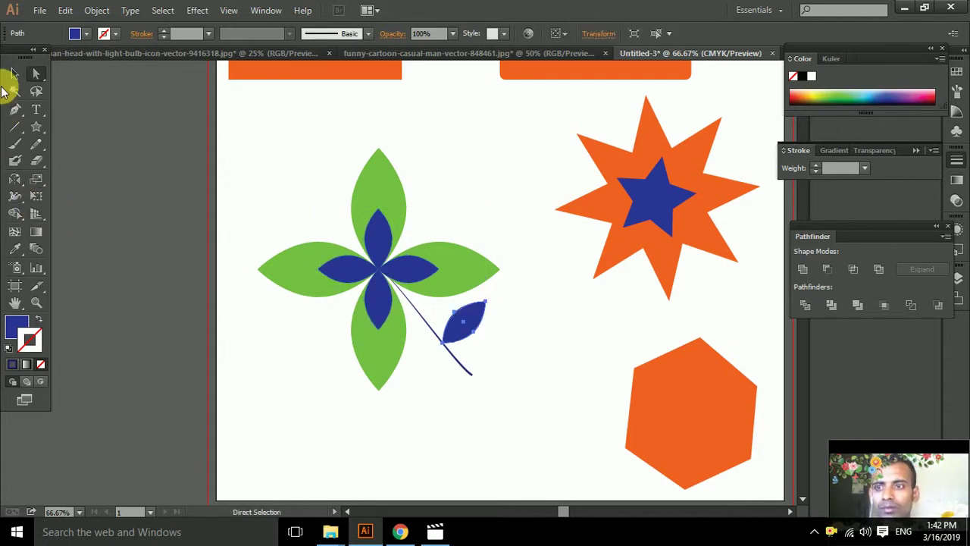
{"action": "left_click", "coordinate": [14, 74]}
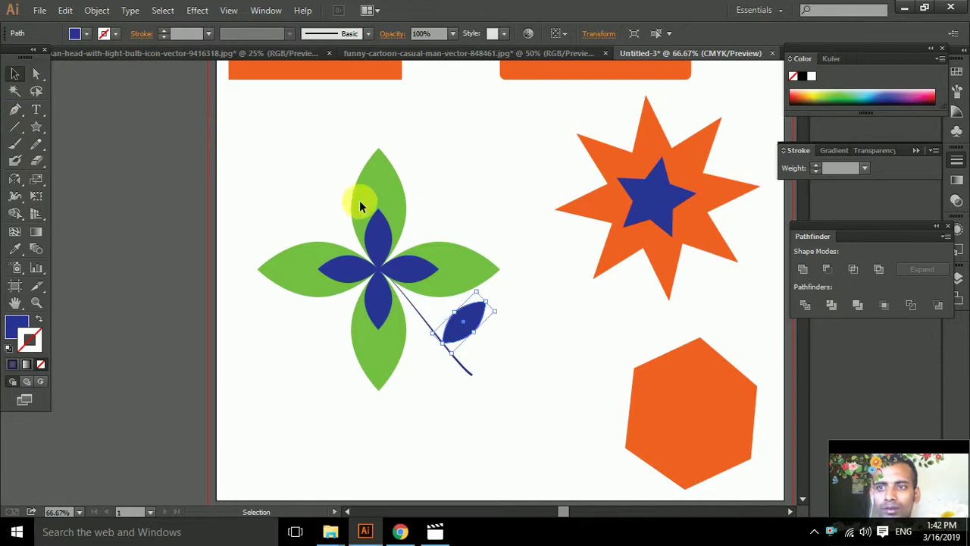
Create a reflected copy of the leaf and nudge it three steps left toward the stem.
{"action": "right_click", "coordinate": [466, 316]}
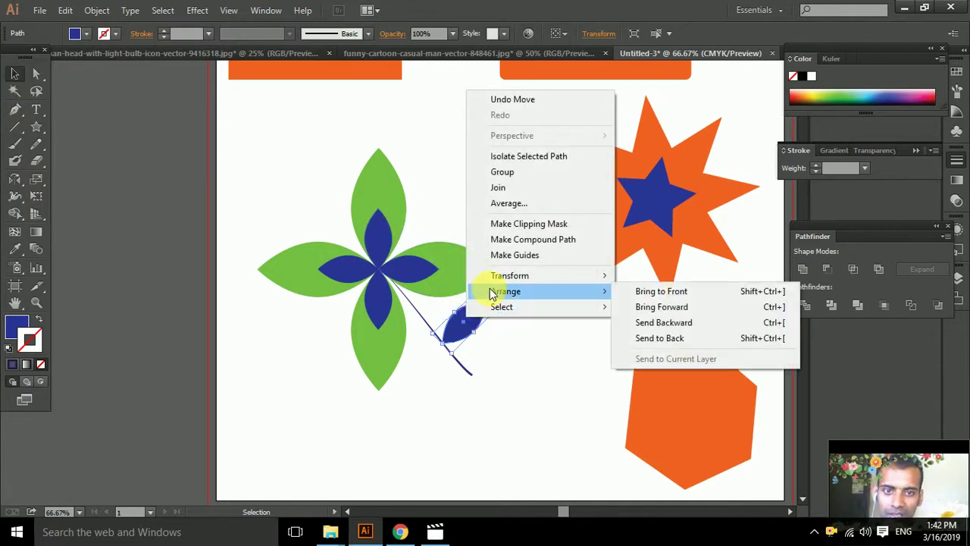
{"action": "mouse_move", "coordinate": [510, 275]}
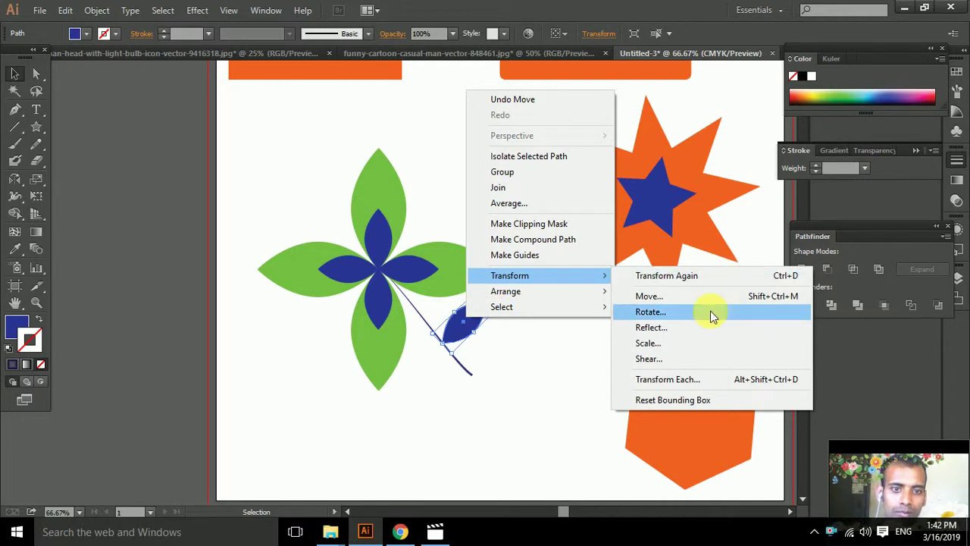
{"action": "left_click", "coordinate": [680, 326]}
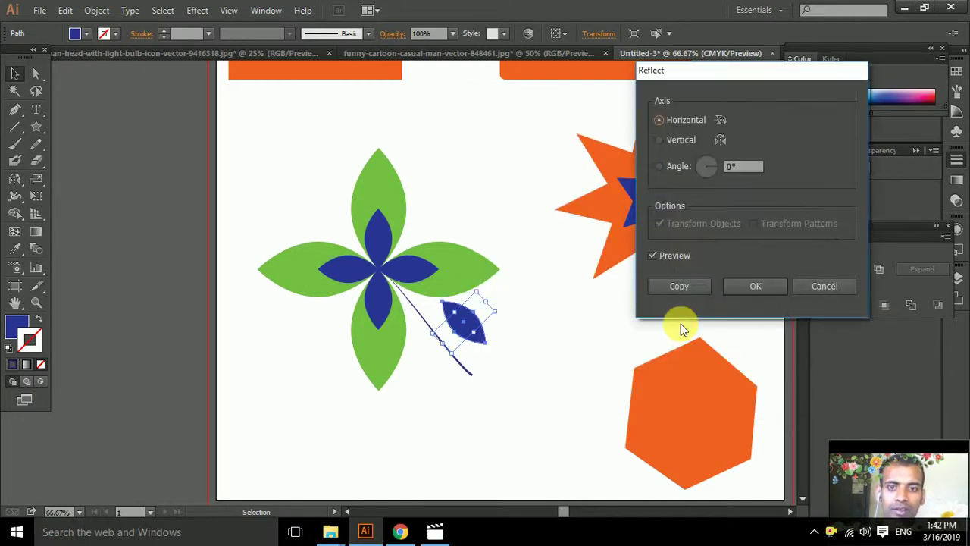
{"action": "left_click", "coordinate": [679, 291]}
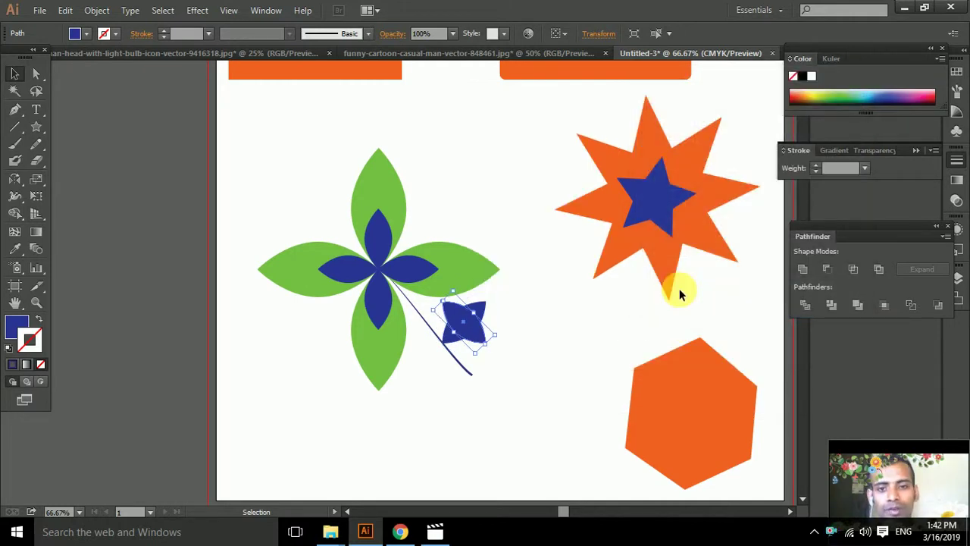
{"action": "key", "text": "Left"}
{"action": "key", "text": "Left"}
{"action": "key", "text": "Left"}
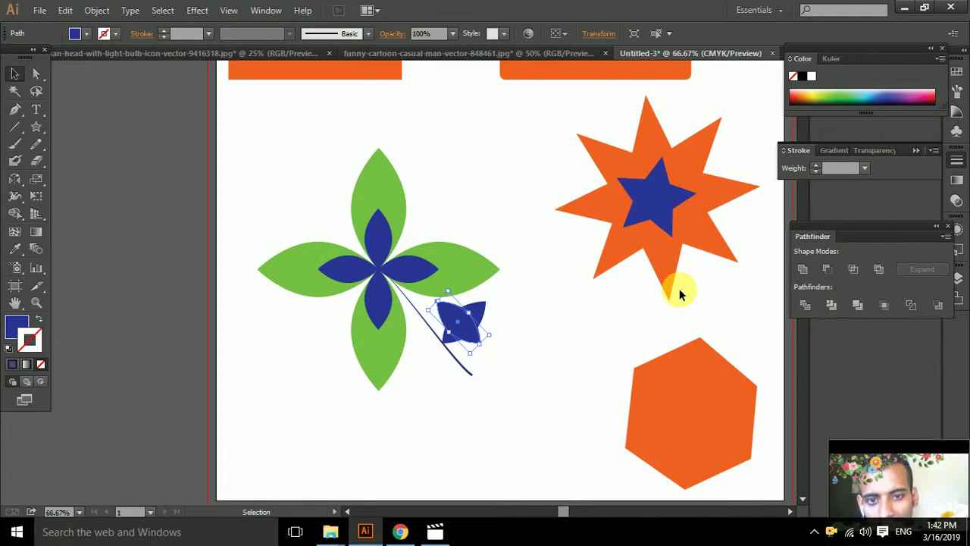
{"action": "key", "text": "Left"}
{"action": "key", "text": "Left"}
{"action": "key", "text": "Left"}
{"action": "key", "text": "Left"}
{"action": "key", "text": "Left"}
{"action": "key", "text": "Left"}
{"action": "key", "text": "Left"}
{"action": "key", "text": "Left"}
{"action": "key", "text": "Left"}
{"action": "key", "text": "Left"}
{"action": "key", "text": "Left"}
{"action": "key", "text": "Left"}
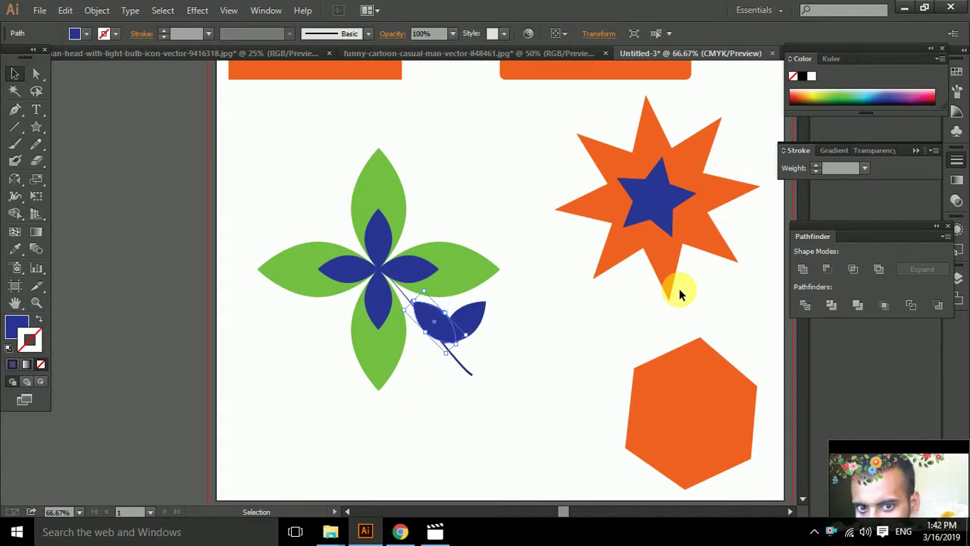
{"action": "key", "text": "Left"}
{"action": "key", "text": "Left"}
{"action": "key", "text": "Left"}
{"action": "key", "text": "Left"}
{"action": "key", "text": "Left"}
{"action": "key", "text": "Left"}
{"action": "key", "text": "Left"}
{"action": "key", "text": "Left"}
{"action": "key", "text": "Left"}
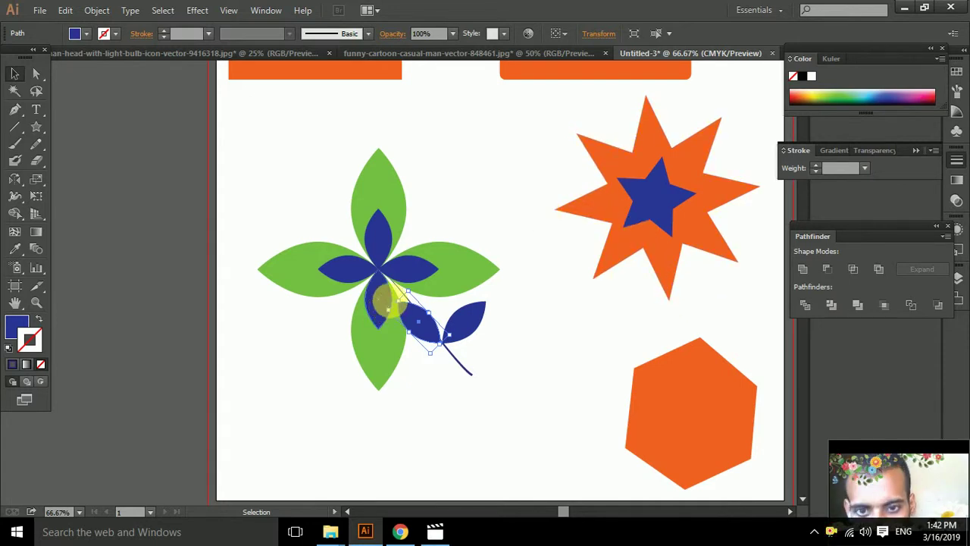
Rotate the mirrored leaf about 12.74° and seat it against the stem's lower end.
{"action": "mouse_move", "coordinate": [389, 300]}
{"action": "left_mouse_down"}
{"action": "mouse_move", "coordinate": [409, 317]}
{"action": "mouse_move", "coordinate": [426, 360]}
{"action": "mouse_move", "coordinate": [470, 366]}
{"action": "left_mouse_up"}
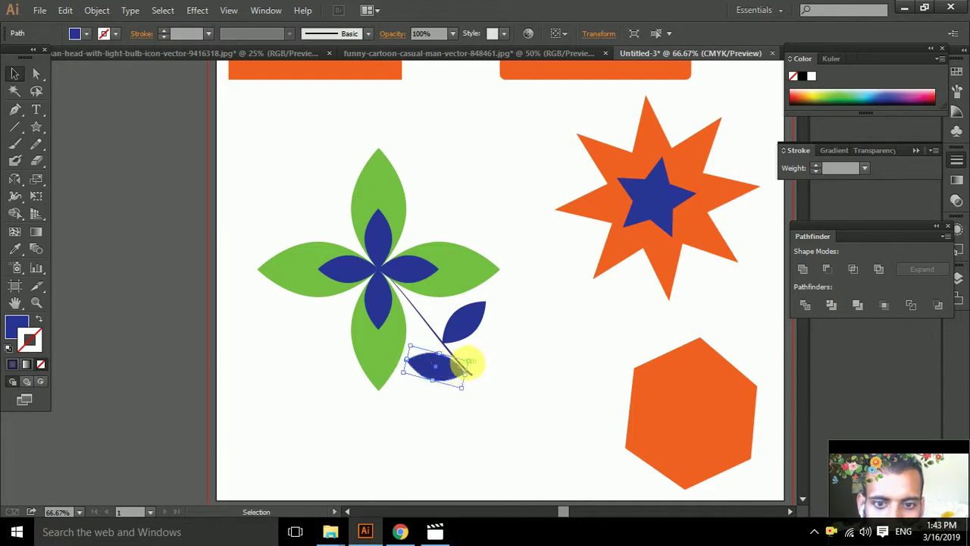
{"action": "left_click", "coordinate": [483, 361]}
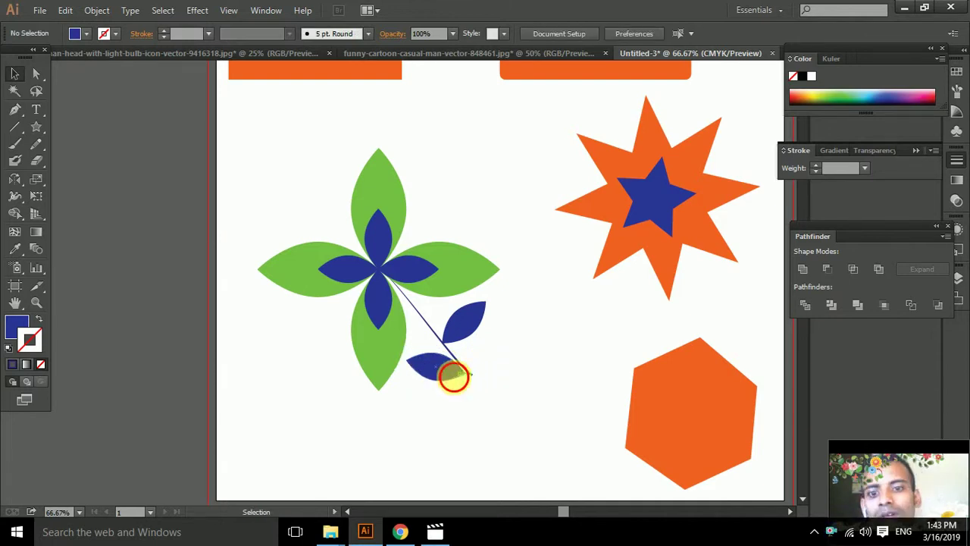
{"action": "left_click", "coordinate": [454, 376]}
{"action": "left_click", "coordinate": [544, 330]}
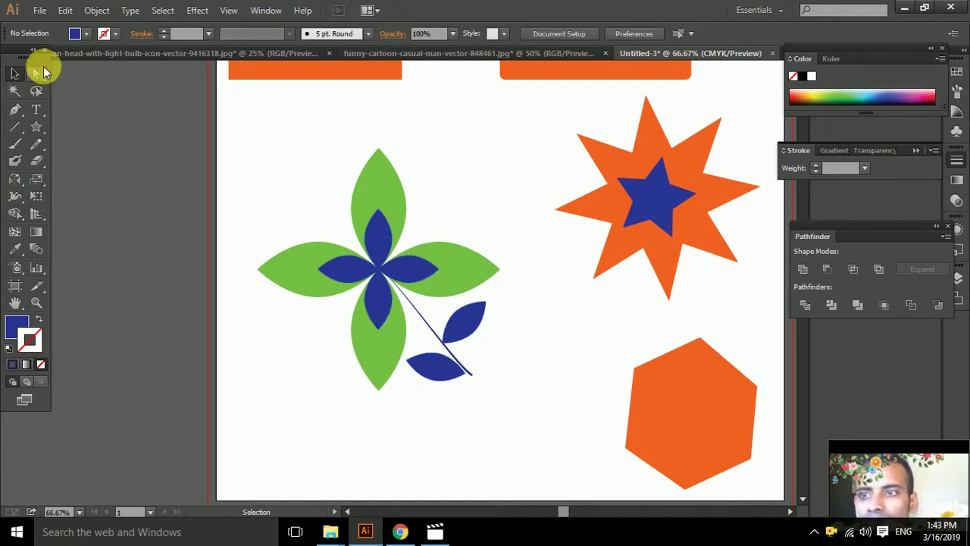
{"action": "left_click", "coordinate": [35, 73]}
{"action": "left_click", "coordinate": [453, 374]}
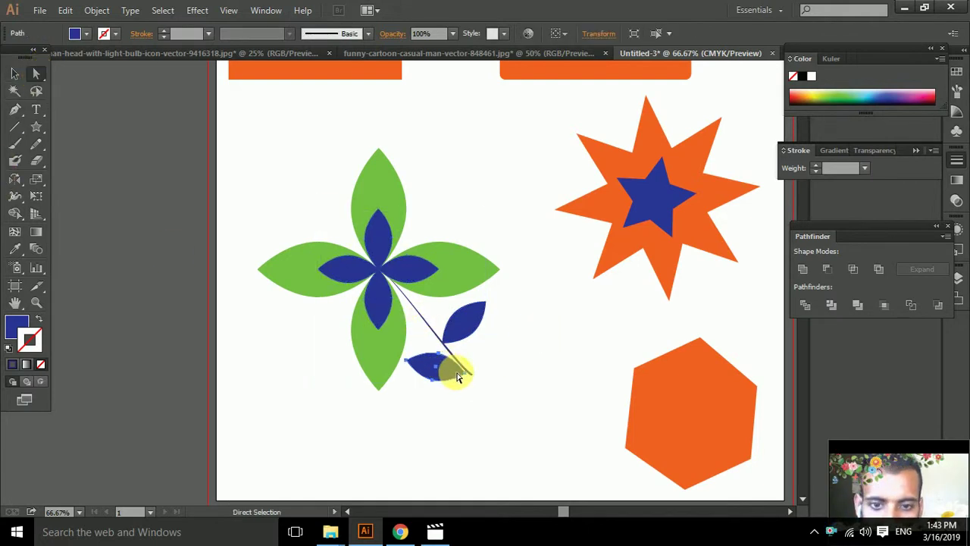
{"action": "left_click", "coordinate": [14, 73]}
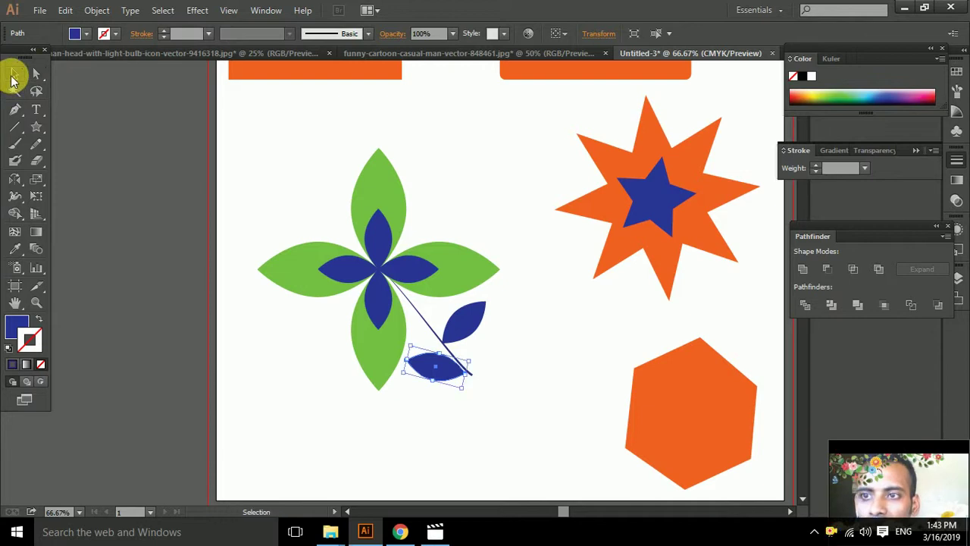
{"action": "left_click_drag", "start_coordinate": [467, 388], "coordinate": [477, 391]}
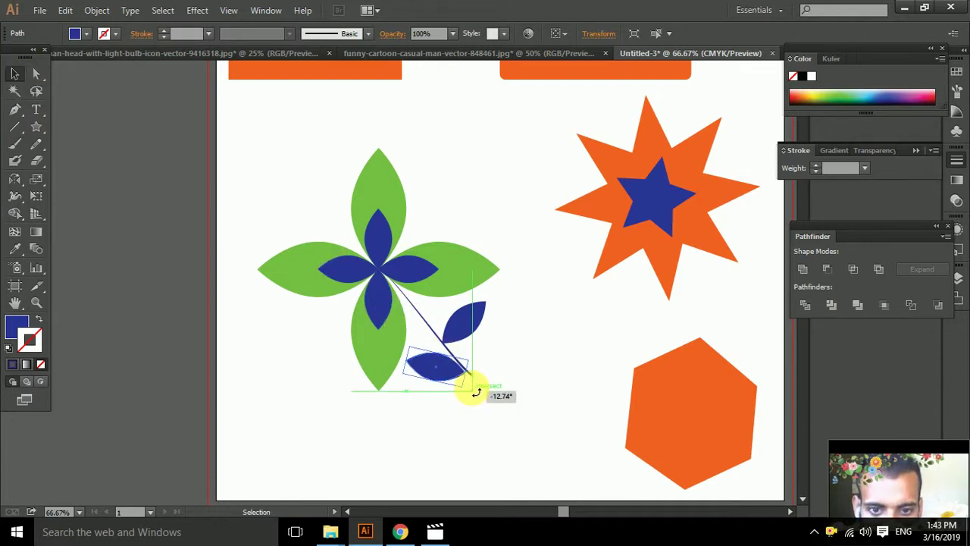
{"action": "left_click", "coordinate": [486, 368]}
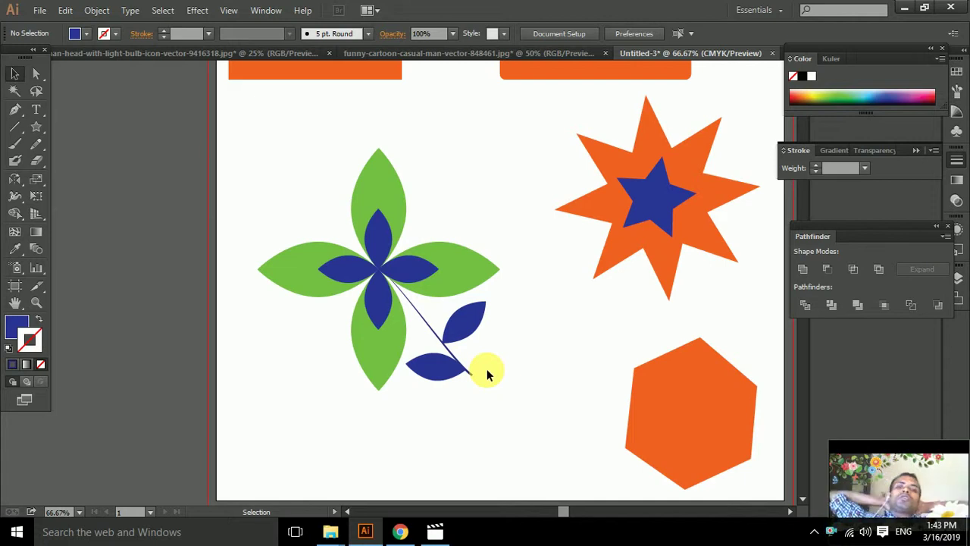
Nudge the small blue star up and right to centre it in the orange star.
{"action": "key", "text": "ctrl+minus"}
{"action": "key", "text": "ctrl+minus"}
{"action": "key", "text": "ctrl+minus"}
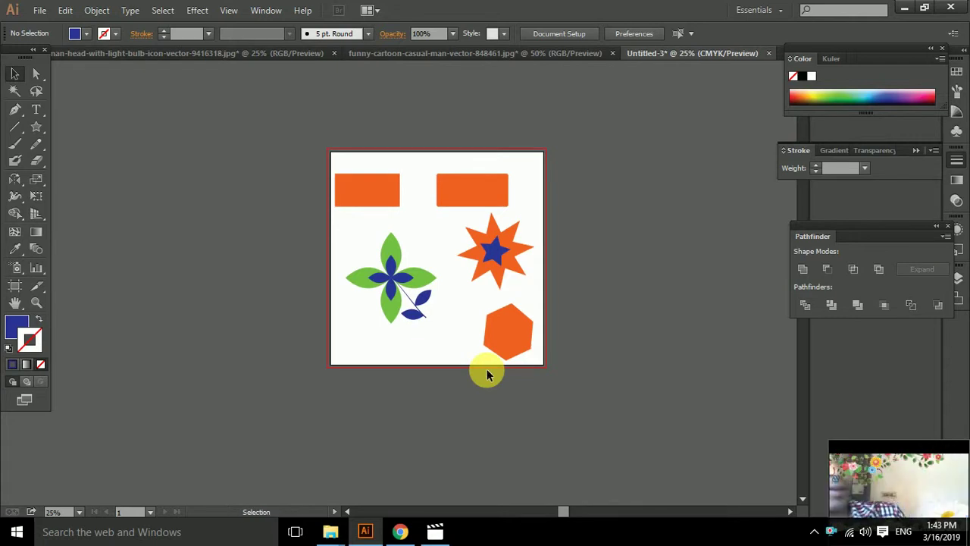
{"action": "left_click", "coordinate": [474, 194]}
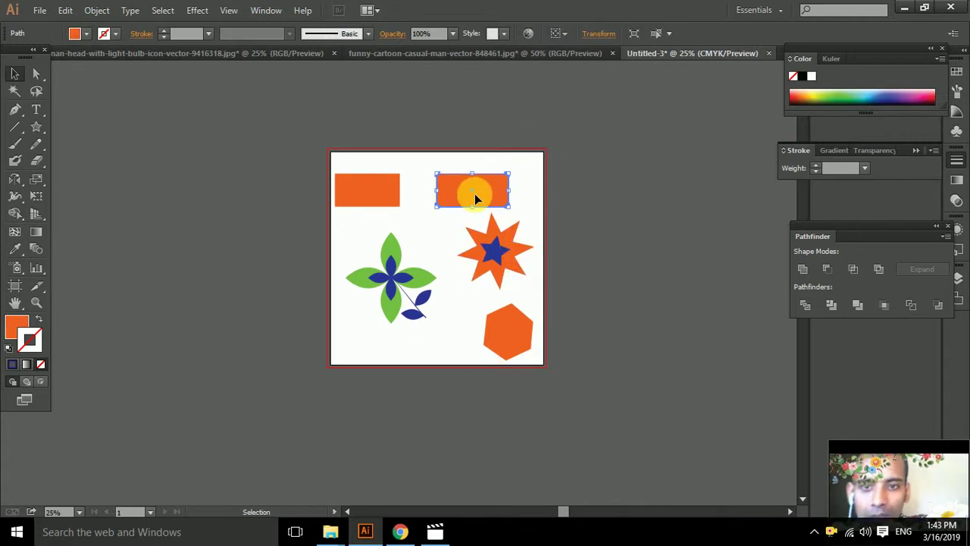
{"action": "left_click", "coordinate": [548, 242]}
{"action": "left_click", "coordinate": [498, 246]}
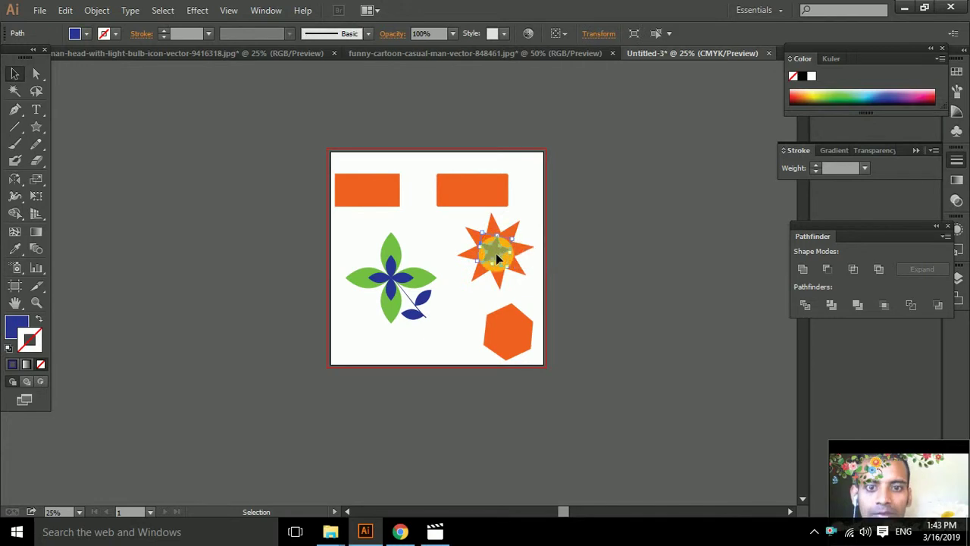
{"action": "left_click_drag", "start_coordinate": [497, 252], "coordinate": [501, 253]}
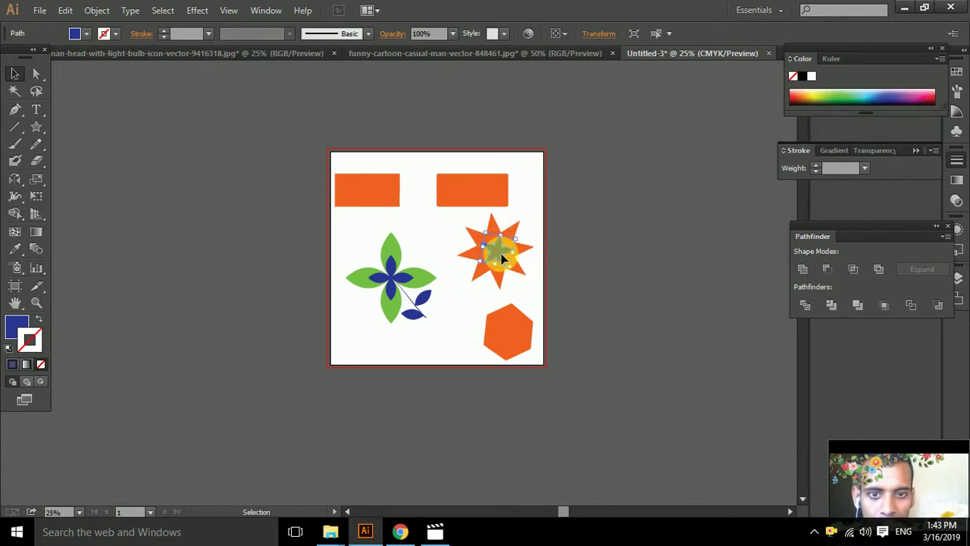
{"action": "left_click", "coordinate": [35, 302]}
{"action": "left_click_drag", "start_coordinate": [429, 188], "coordinate": [569, 329]}
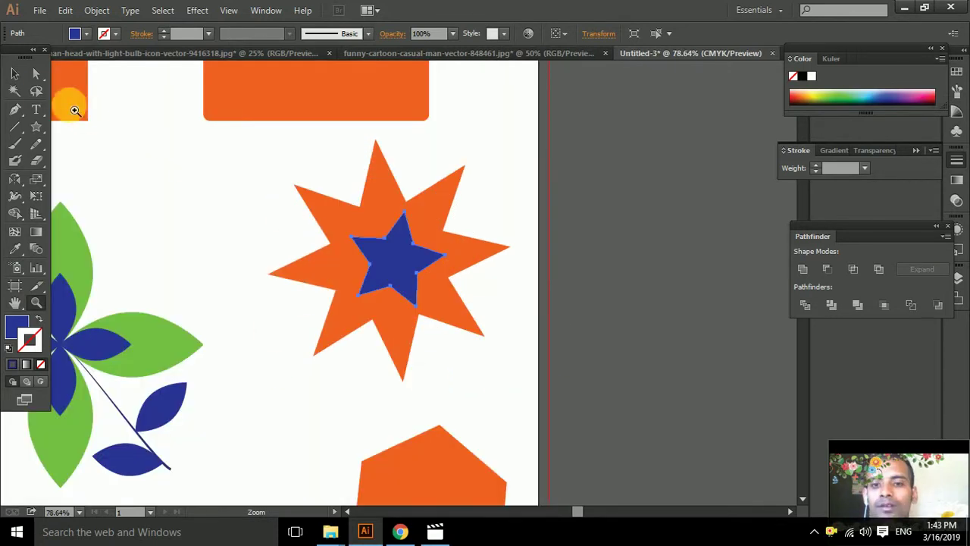
Drag the blue star out to the left and select the orange eight-point star.
{"action": "left_click", "coordinate": [36, 74]}
{"action": "left_click", "coordinate": [203, 191]}
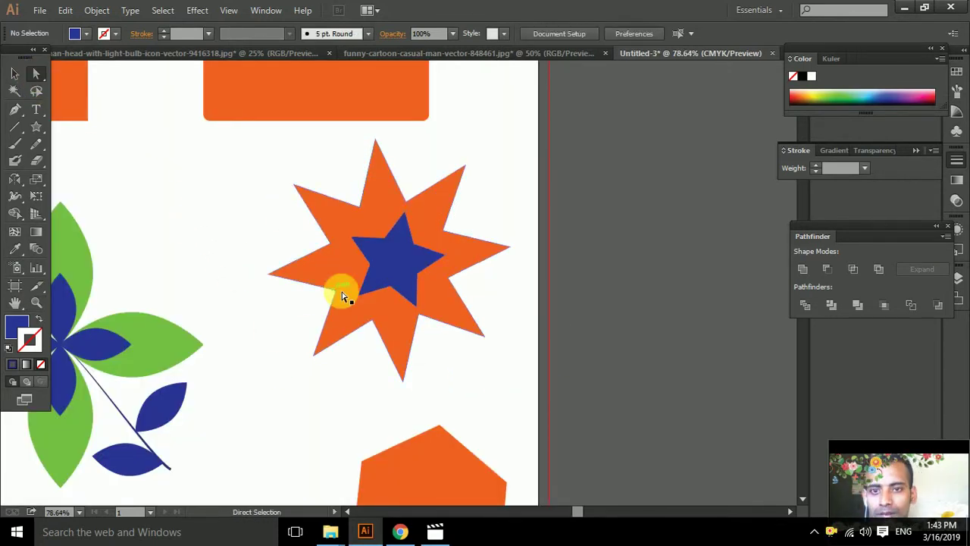
{"action": "left_click_drag", "start_coordinate": [405, 269], "coordinate": [216, 217]}
{"action": "left_click", "coordinate": [407, 274]}
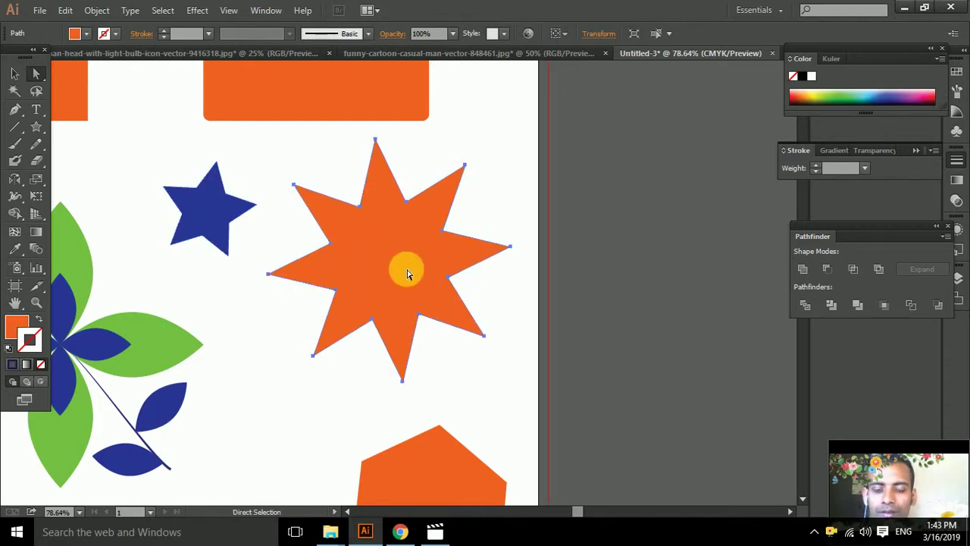
Reselect the orange star and bring up the funny-cartoon-casual-man-vector.jpg document.
{"action": "left_click", "coordinate": [471, 55]}
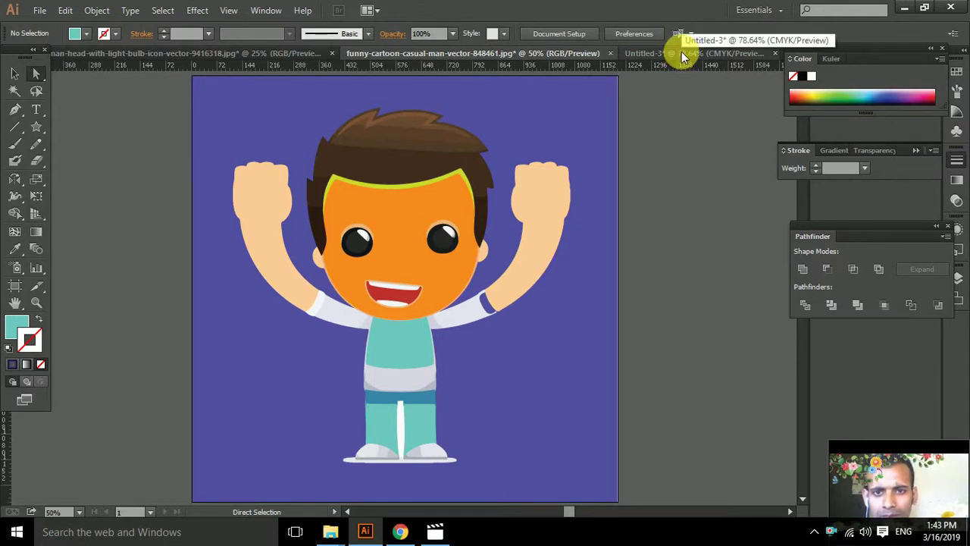
{"action": "left_click", "coordinate": [682, 55]}
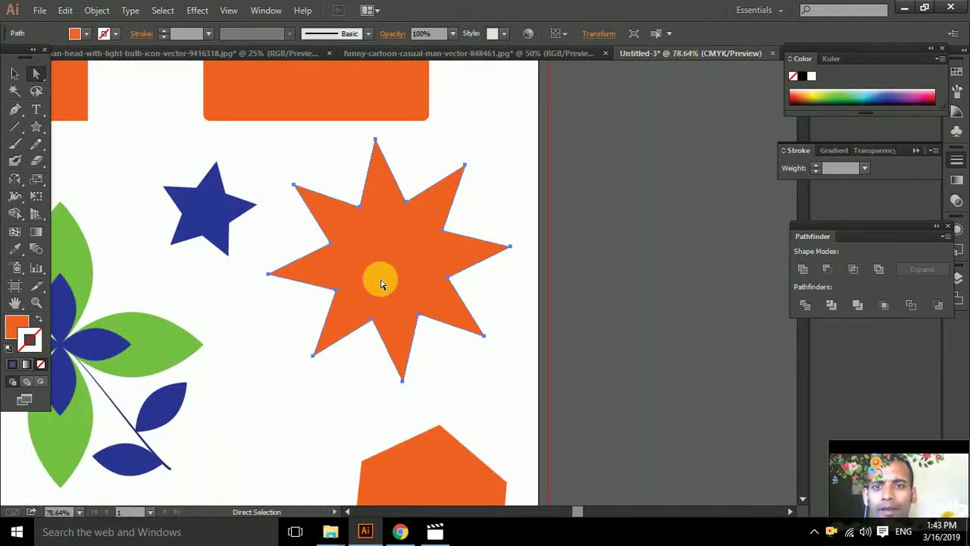
{"action": "left_click", "coordinate": [504, 144]}
{"action": "left_click", "coordinate": [384, 255]}
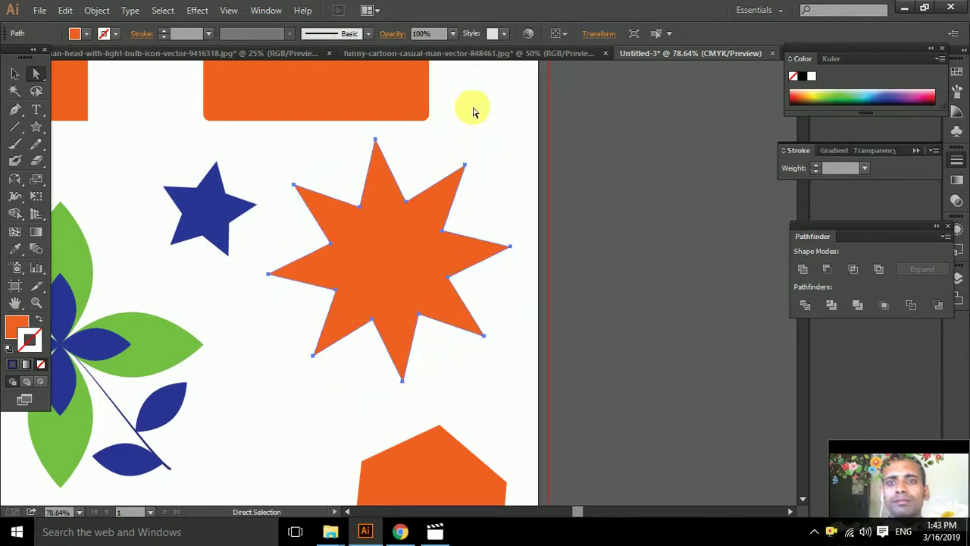
{"action": "left_click", "coordinate": [453, 51]}
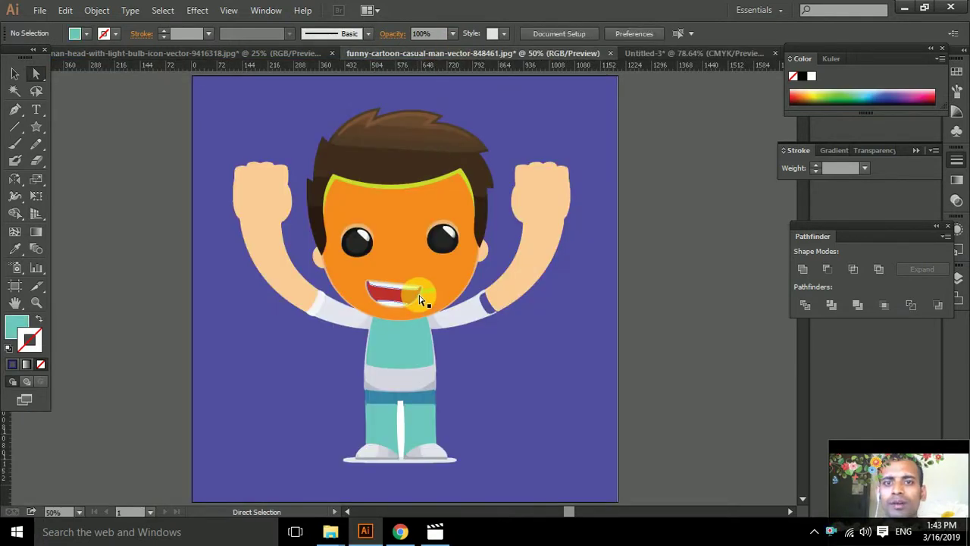
Paste the orange star, shrink it, and place it on the cartoon man's teal shirt.
{"action": "key", "text": "ctrl+v"}
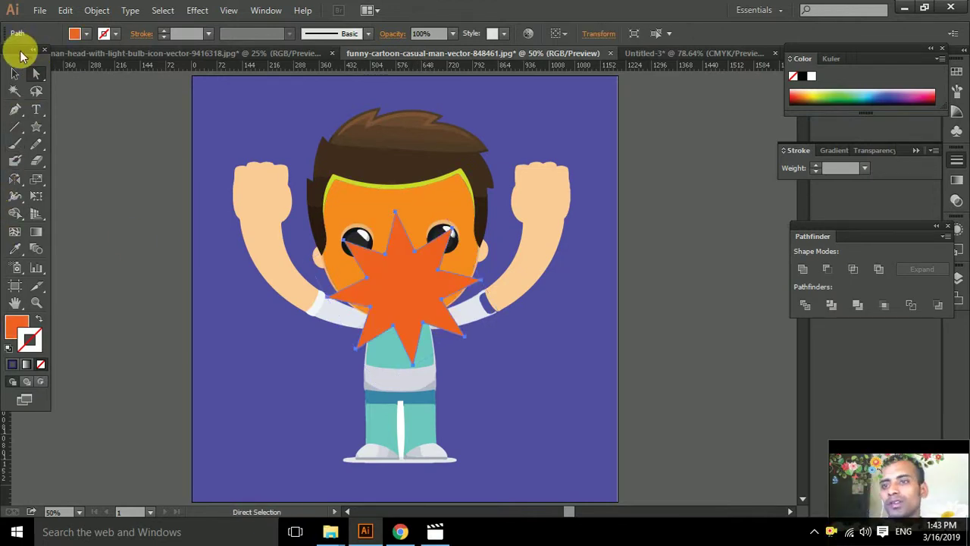
{"action": "left_click", "coordinate": [14, 74]}
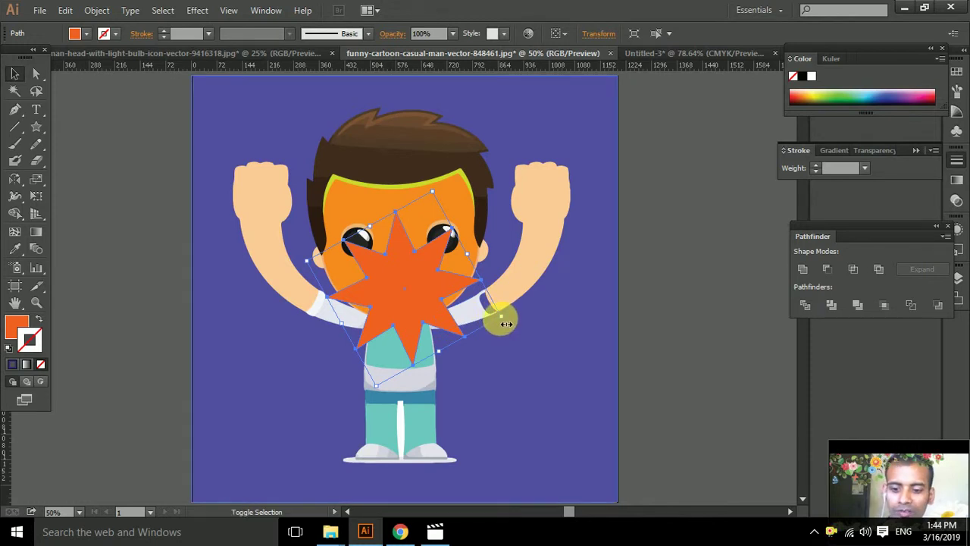
{"action": "left_click_drag", "start_coordinate": [494, 324], "coordinate": [425, 299]}
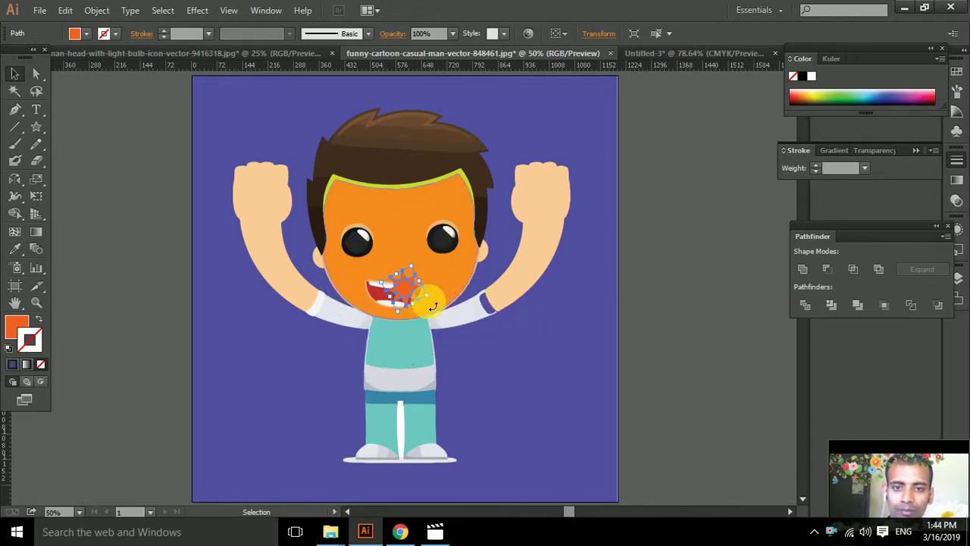
{"action": "left_click", "coordinate": [36, 302]}
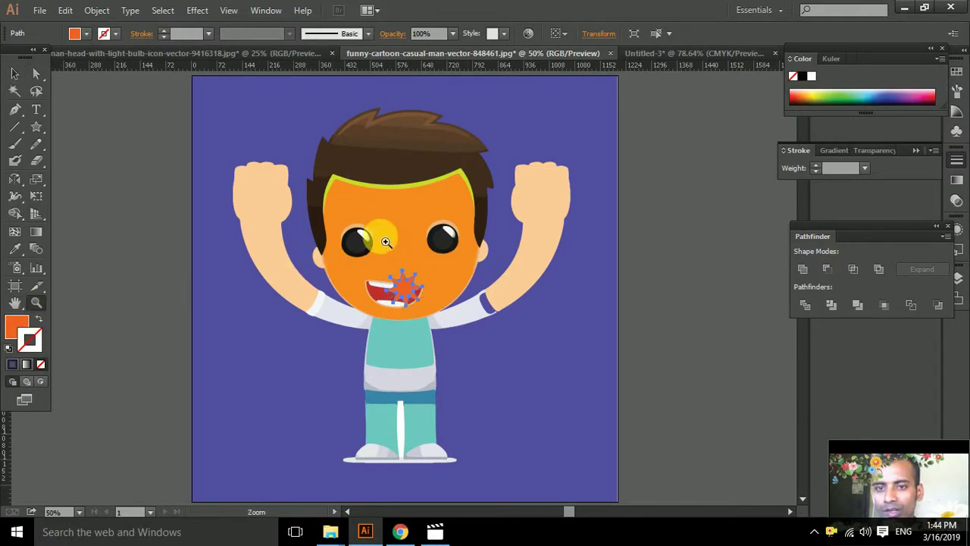
{"action": "left_click_drag", "start_coordinate": [318, 213], "coordinate": [482, 448]}
{"action": "left_click", "coordinate": [35, 73]}
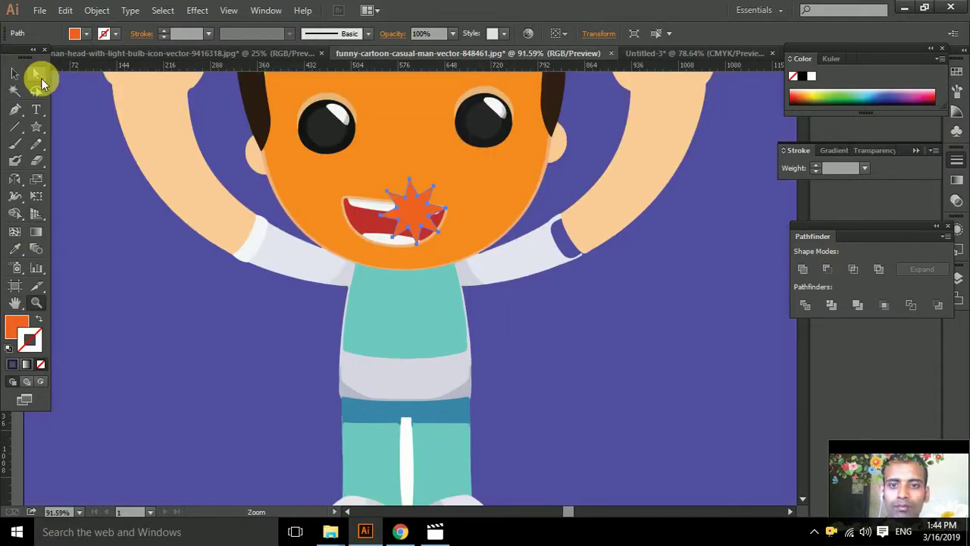
{"action": "mouse_move", "coordinate": [418, 208]}
{"action": "left_mouse_down"}
{"action": "mouse_move", "coordinate": [435, 313]}
{"action": "mouse_move", "coordinate": [402, 309]}
{"action": "left_mouse_up"}
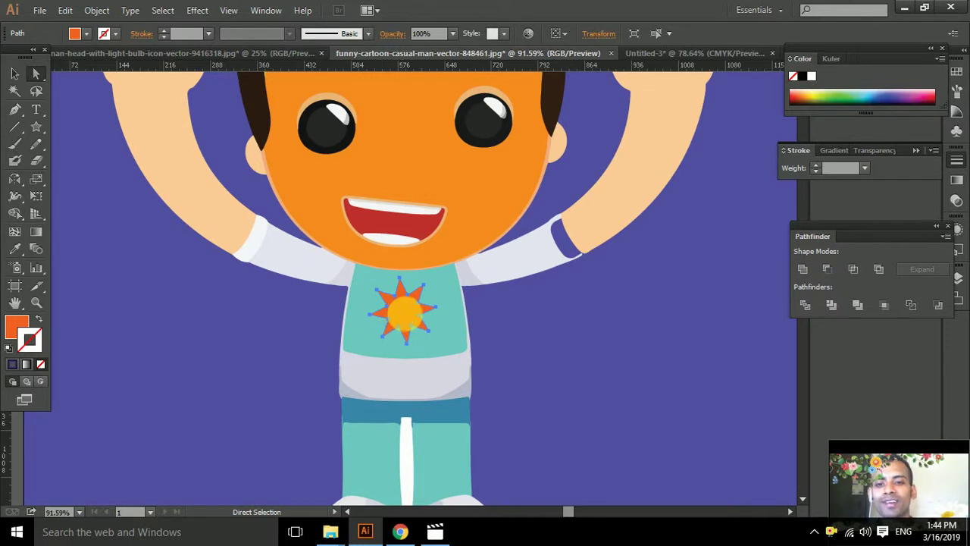
{"action": "left_click_drag", "start_coordinate": [405, 314], "coordinate": [404, 320]}
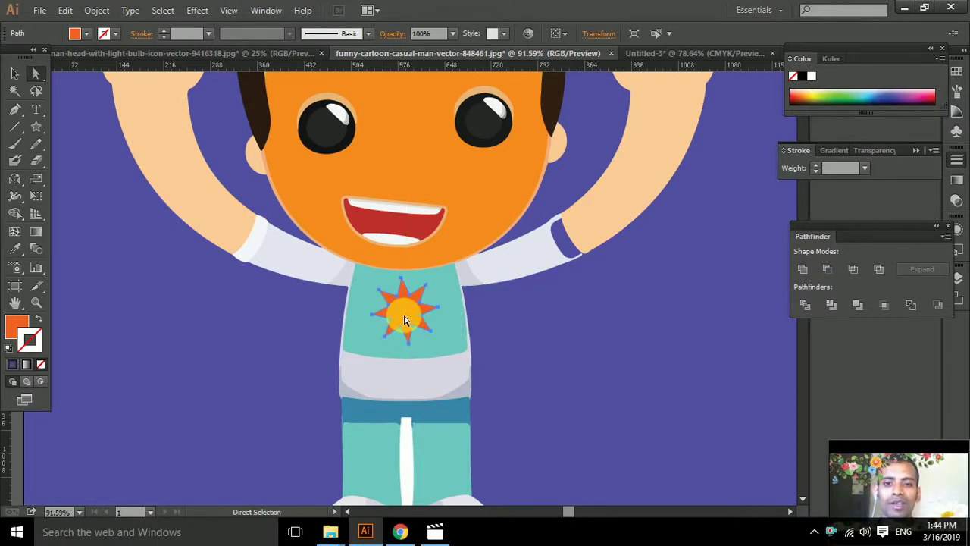
Fill the shirt star white using the Eyedropper, then deselect it.
{"action": "key", "text": "i"}
{"action": "left_click", "coordinate": [522, 261]}
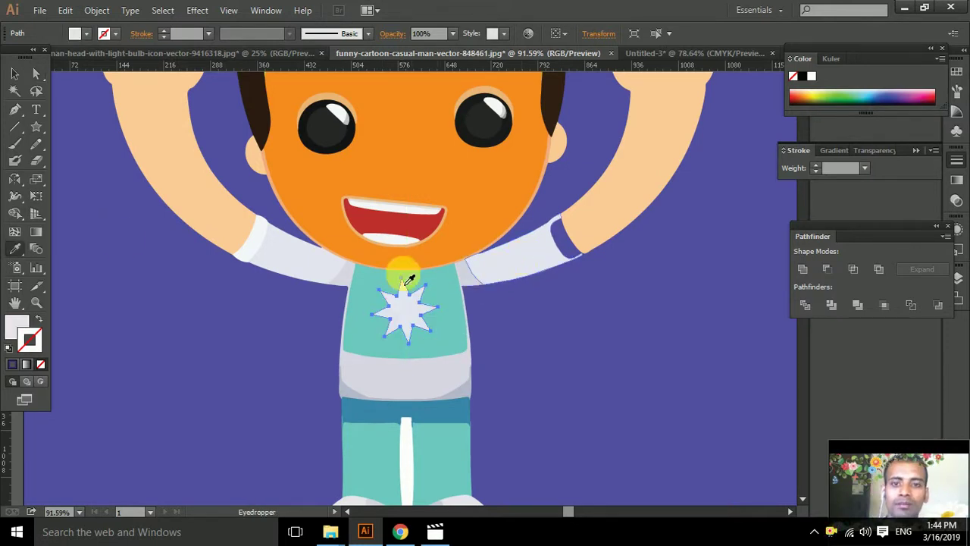
{"action": "left_click", "coordinate": [14, 73]}
{"action": "left_click", "coordinate": [189, 354]}
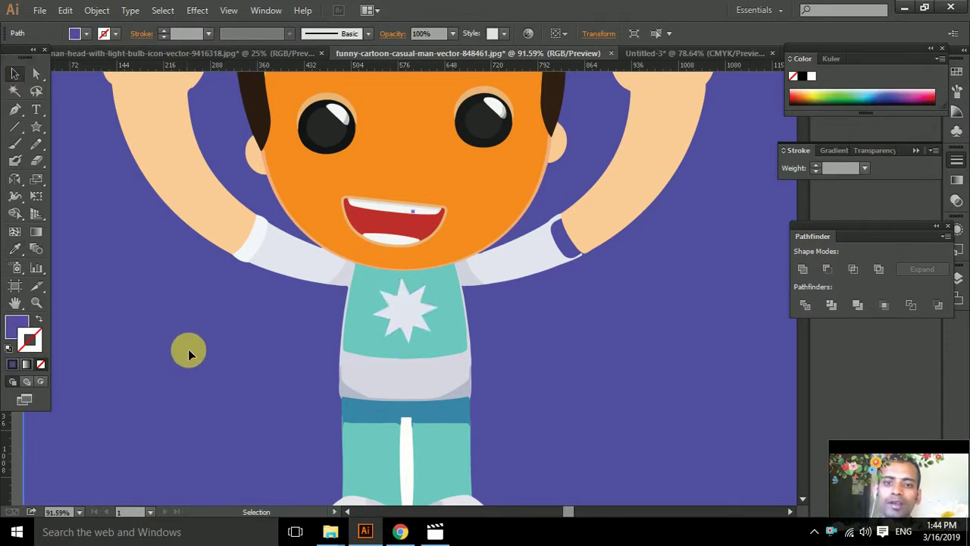
Zoom out to check the white shirt star, then switch to the Untitled-3 document.
{"action": "key", "text": "ctrl+minus"}
{"action": "key", "text": "ctrl+minus"}
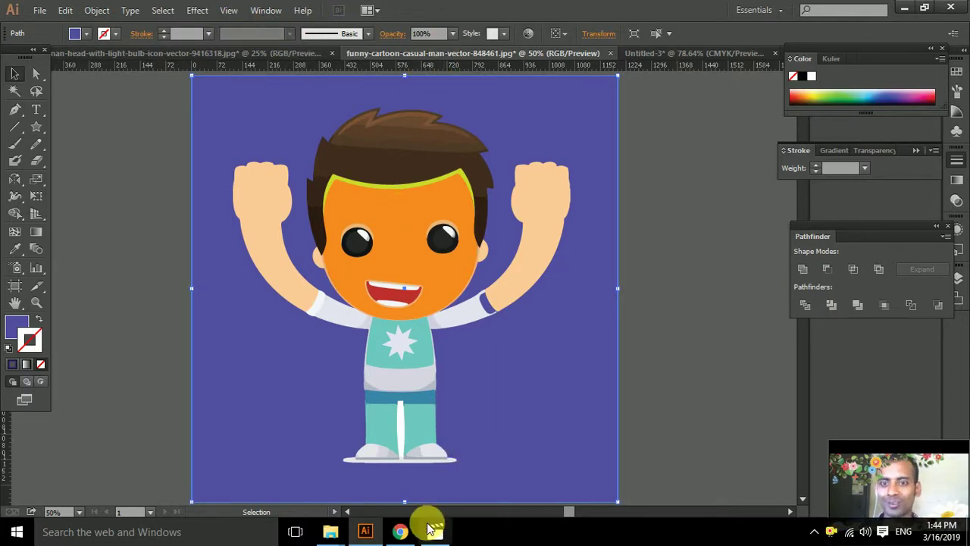
{"action": "left_click", "coordinate": [402, 531]}
{"action": "left_click", "coordinate": [364, 531]}
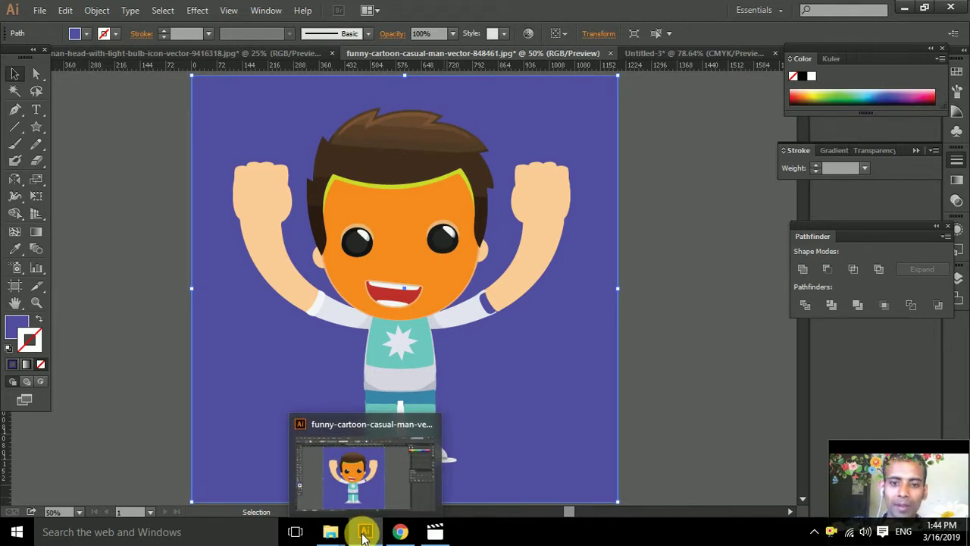
{"action": "left_click", "coordinate": [656, 270]}
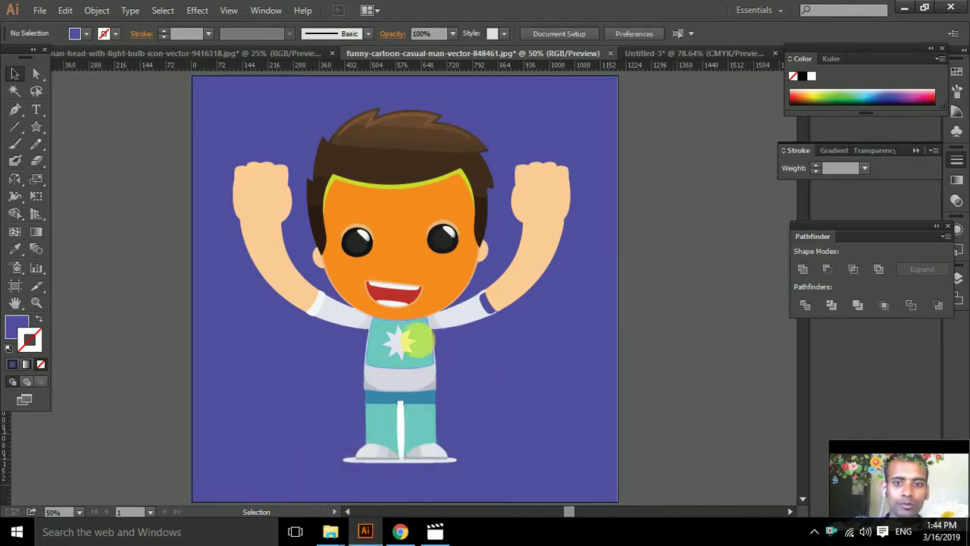
{"action": "left_click", "coordinate": [414, 342]}
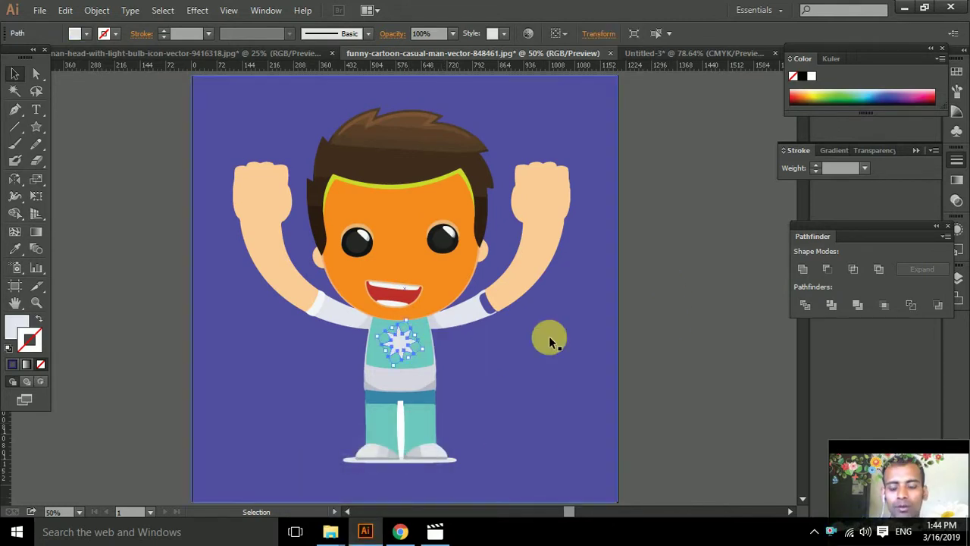
{"action": "left_click", "coordinate": [690, 300]}
{"action": "mouse_move", "coordinate": [401, 531]}
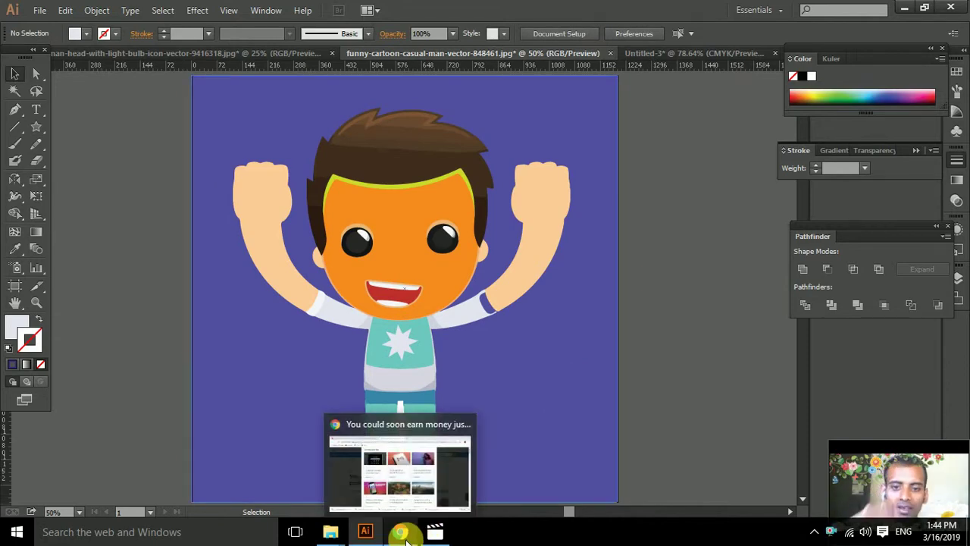
{"action": "left_click", "coordinate": [402, 533]}
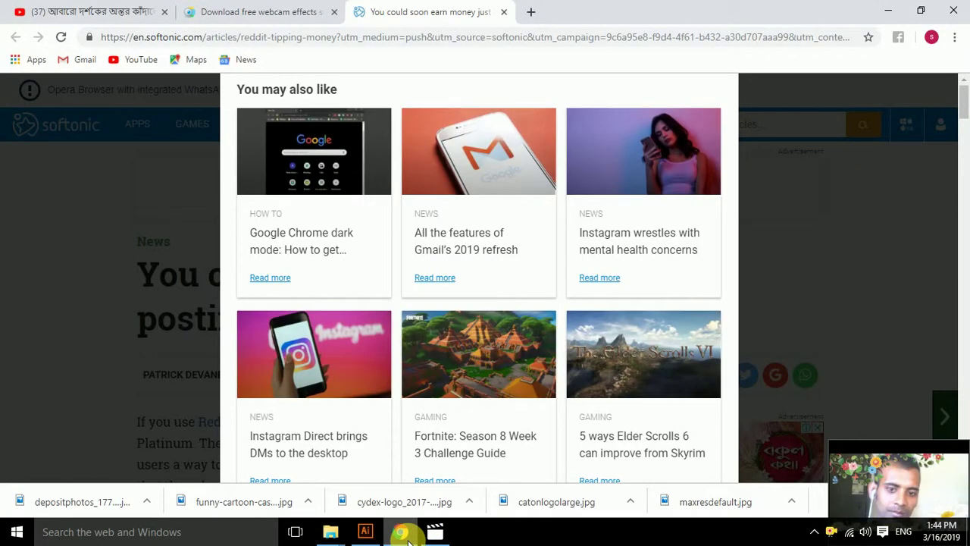
{"action": "left_click", "coordinate": [366, 533]}
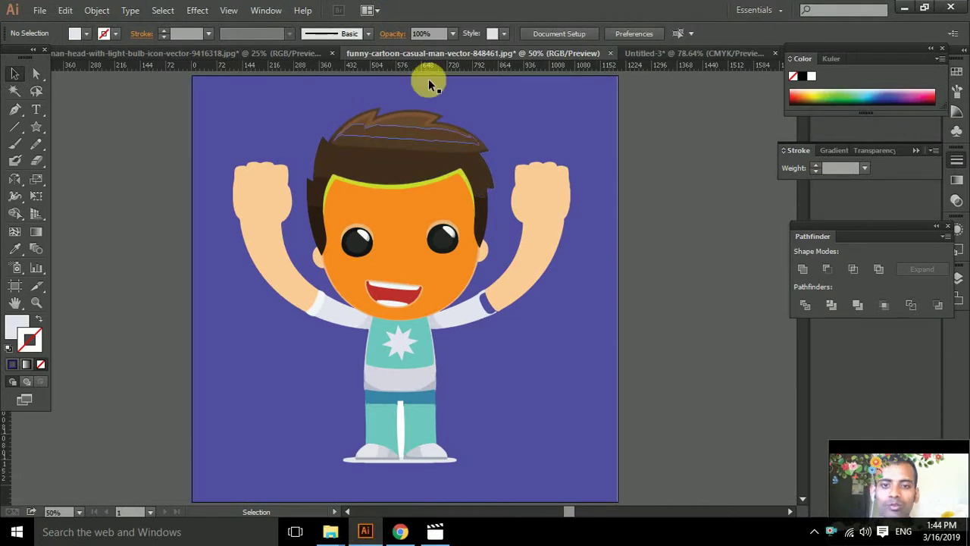
{"action": "left_click", "coordinate": [672, 54]}
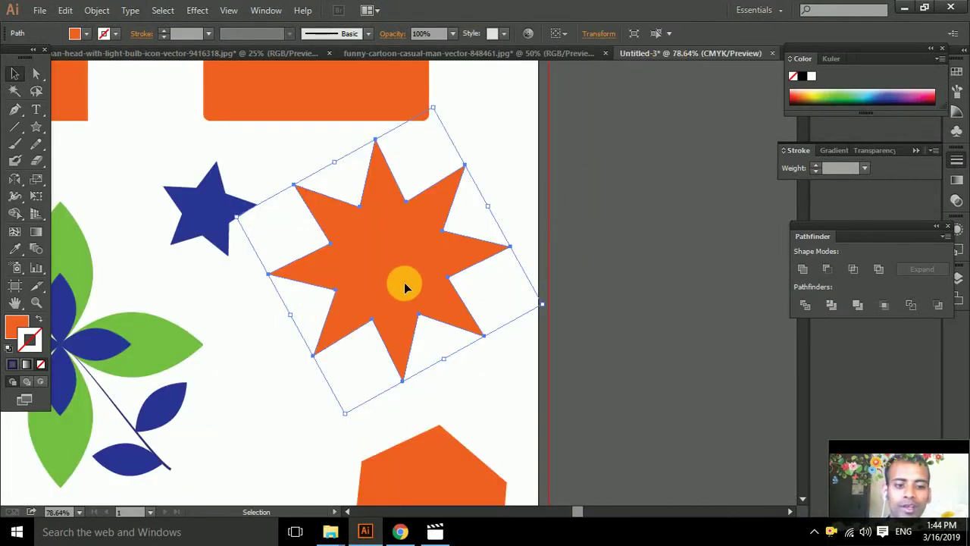
Fit the artboard in view and delete the orange eight-point star, the flower group and the blue star.
{"action": "key", "text": "ctrl+0"}
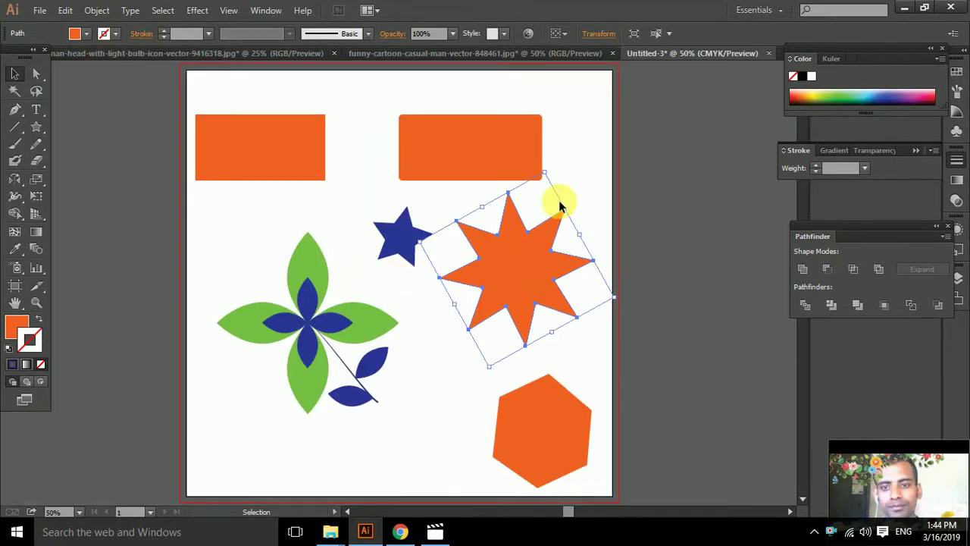
{"action": "left_click", "coordinate": [595, 237]}
{"action": "left_click", "coordinate": [516, 273]}
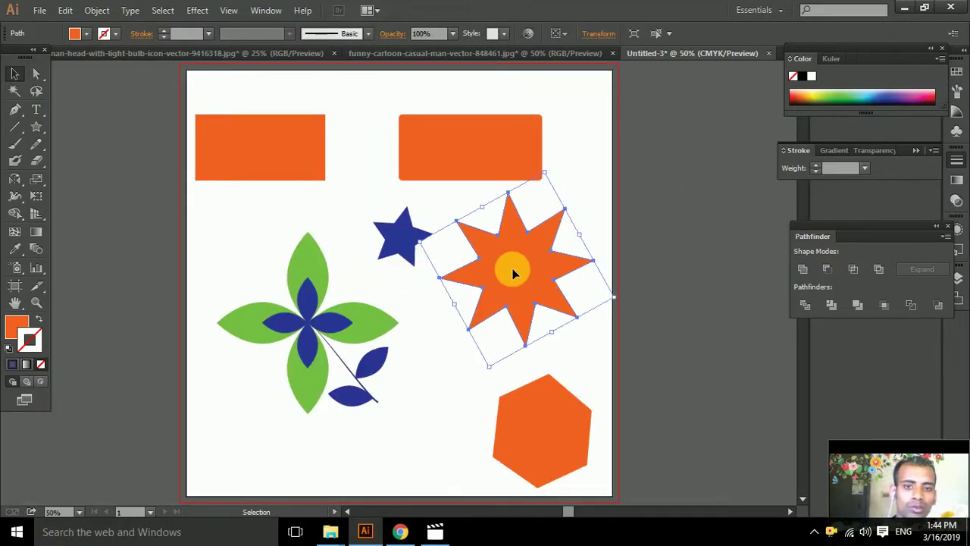
{"action": "key", "text": "Delete"}
{"action": "left_click_drag", "start_coordinate": [270, 278], "coordinate": [368, 389]}
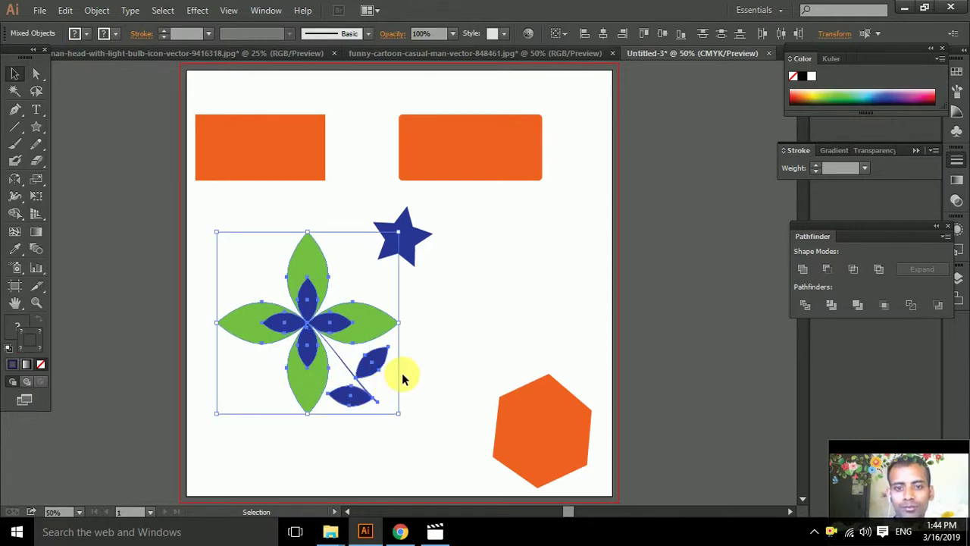
{"action": "key", "text": "Delete"}
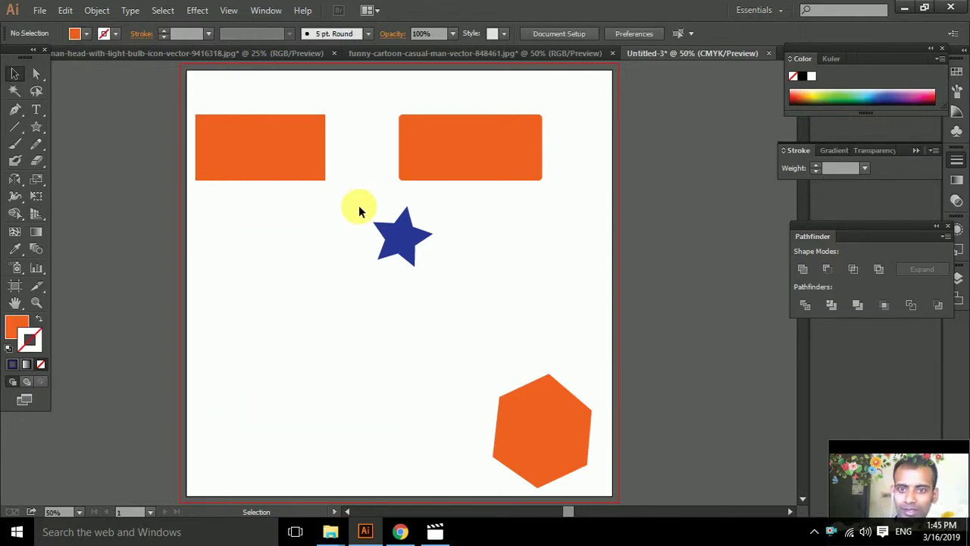
{"action": "left_click_drag", "start_coordinate": [357, 207], "coordinate": [435, 268]}
{"action": "key", "text": "Delete"}
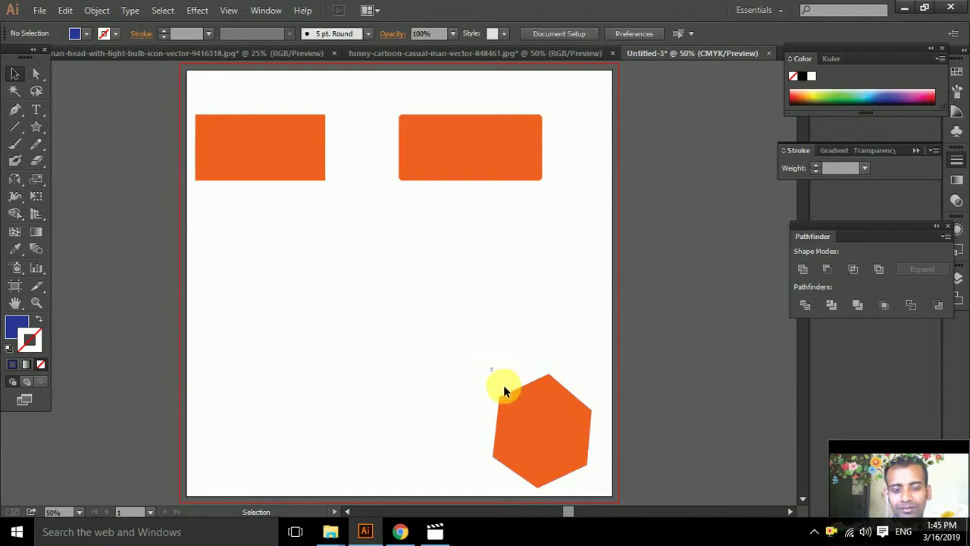
Delete the orange hexagon and drag the plain left rectangle down to mid-artboard.
{"action": "left_click_drag", "start_coordinate": [556, 437], "coordinate": [469, 324]}
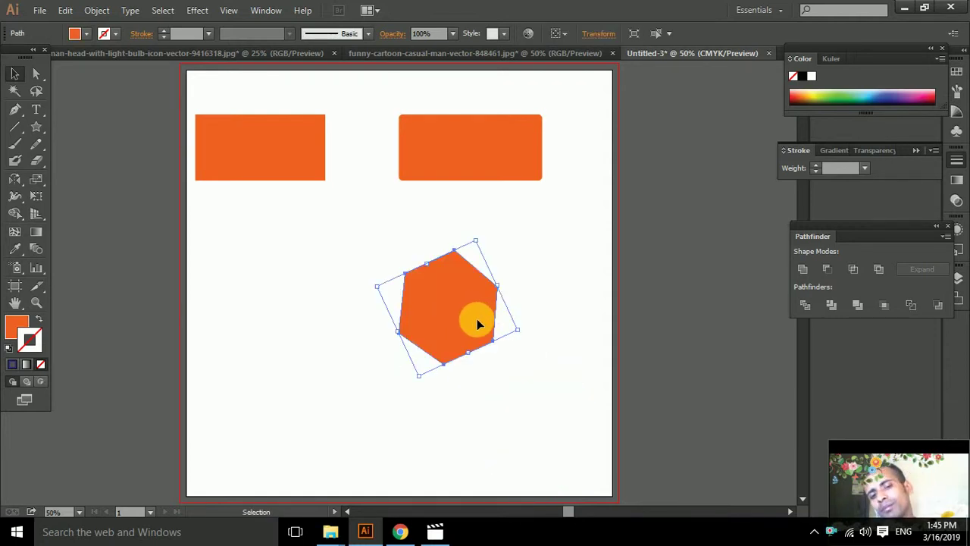
{"action": "left_click", "coordinate": [537, 239]}
{"action": "left_click", "coordinate": [464, 291]}
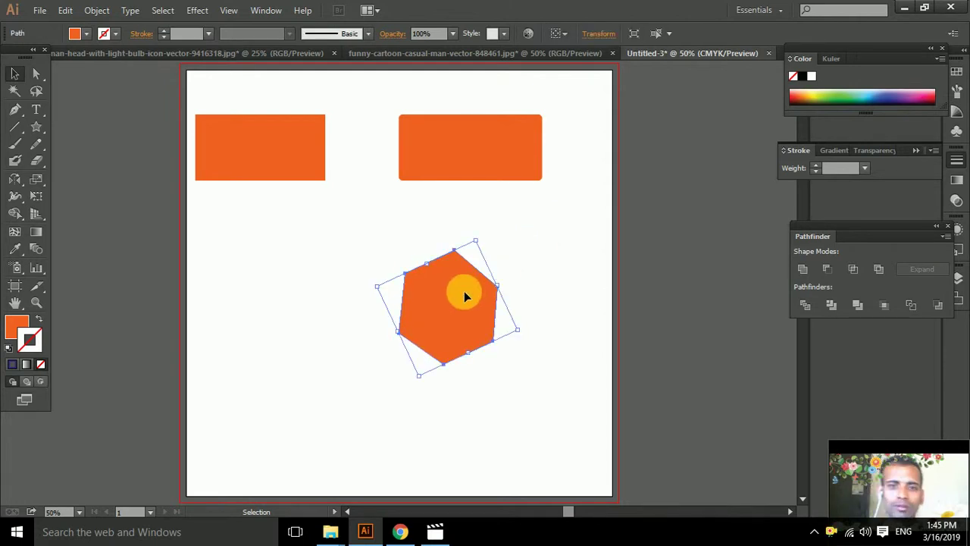
{"action": "key", "text": "Delete"}
{"action": "mouse_move", "coordinate": [293, 159]}
{"action": "left_mouse_down"}
{"action": "mouse_move", "coordinate": [419, 332]}
{"action": "mouse_move", "coordinate": [439, 306]}
{"action": "left_mouse_up"}
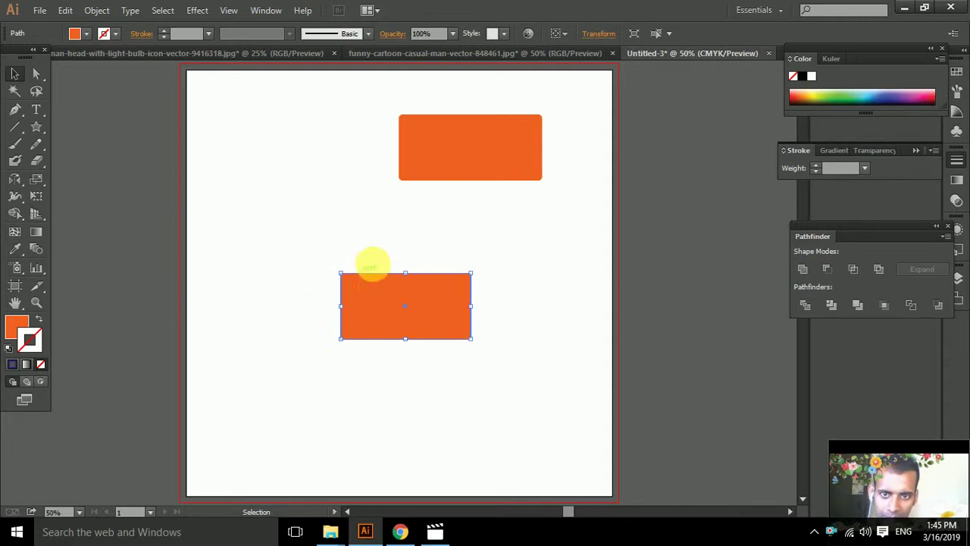
Widen the lower orange rectangle to about 776 px on both sides and shorten its height.
{"action": "left_click_drag", "start_coordinate": [340, 306], "coordinate": [242, 305]}
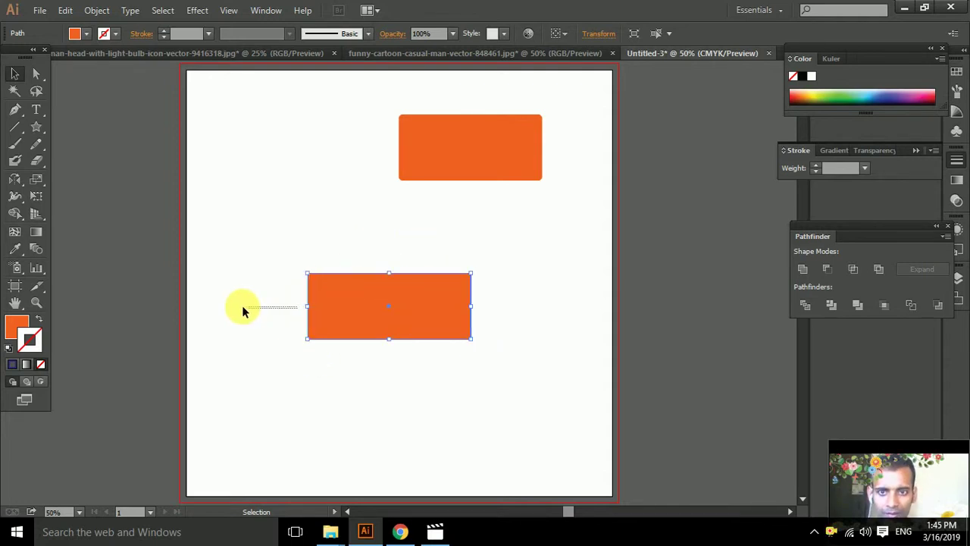
{"action": "left_click", "coordinate": [242, 305]}
{"action": "left_click", "coordinate": [371, 307]}
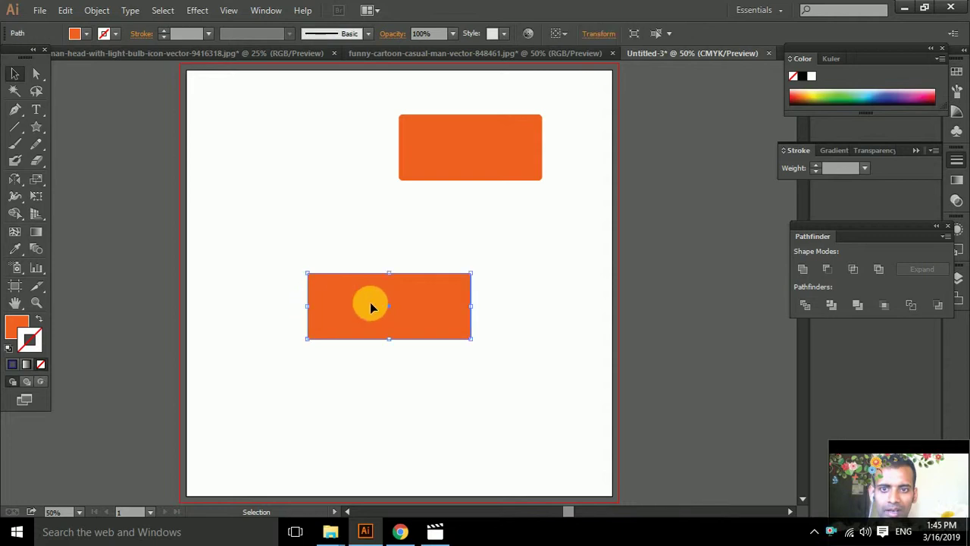
{"action": "left_click_drag", "start_coordinate": [471, 308], "coordinate": [583, 310]}
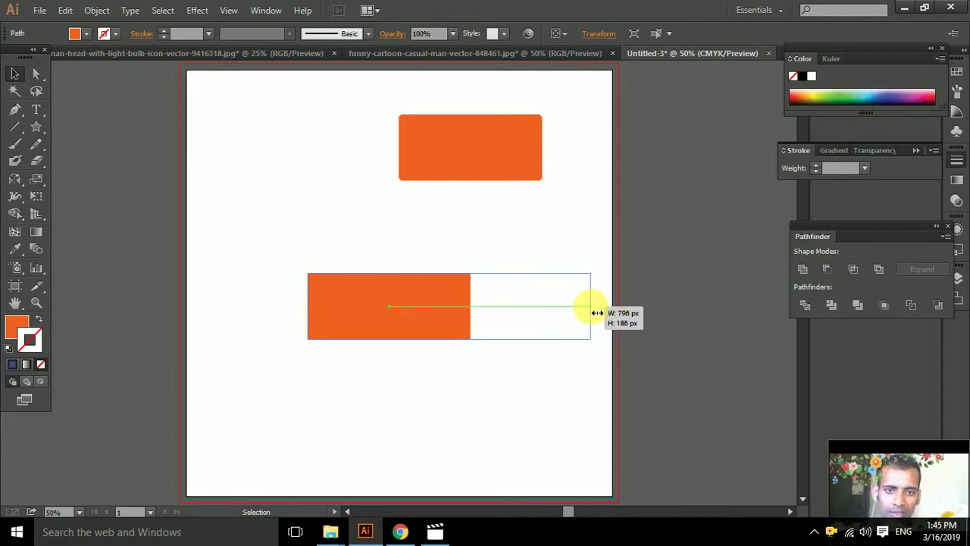
{"action": "mouse_move", "coordinate": [444, 273]}
{"action": "left_mouse_down"}
{"action": "mouse_move", "coordinate": [446, 291]}
{"action": "mouse_move", "coordinate": [417, 278]}
{"action": "left_mouse_up"}
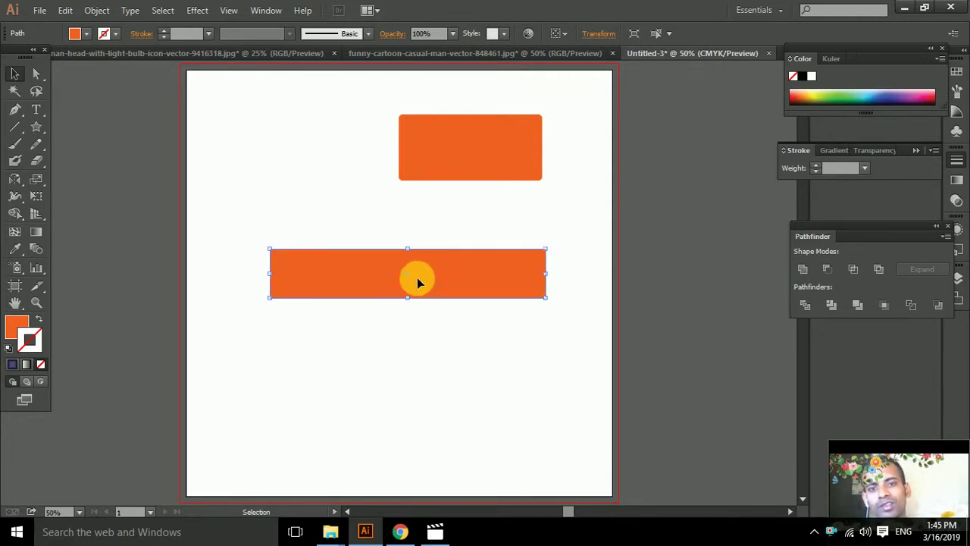
{"action": "left_click", "coordinate": [98, 11]}
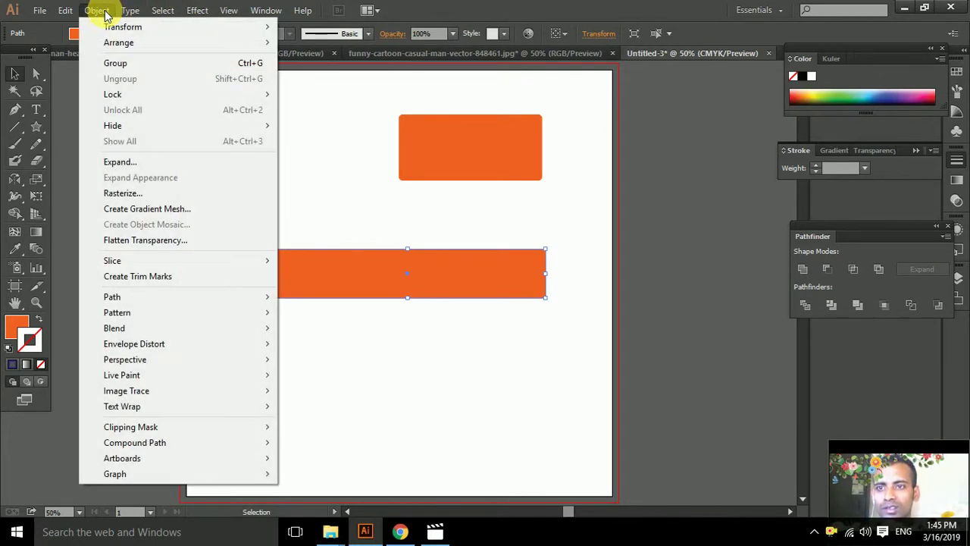
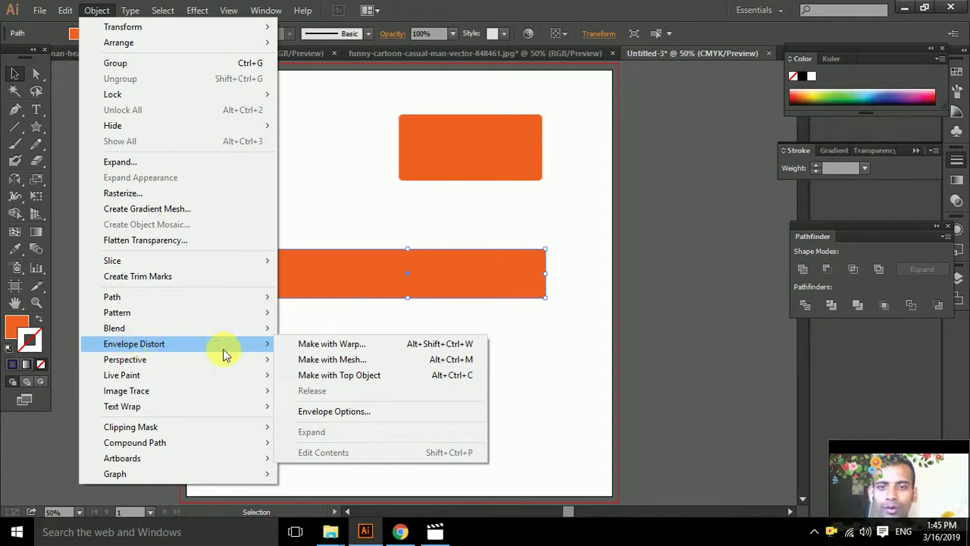
Open Make with Warp for the orange rectangle with Preview on, trying the Arc Lower style.
{"action": "left_click", "coordinate": [353, 347]}
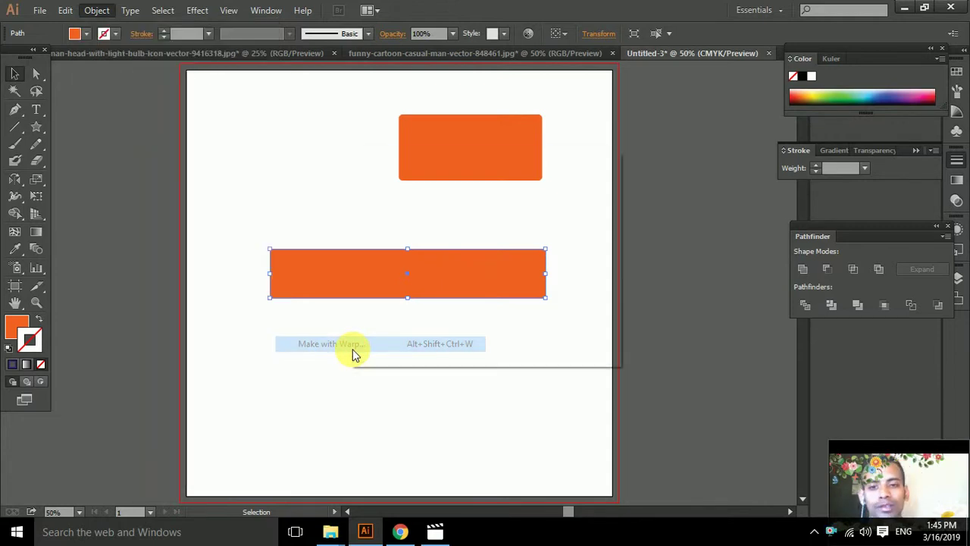
{"action": "mouse_move", "coordinate": [531, 174]}
{"action": "left_mouse_down"}
{"action": "mouse_move", "coordinate": [785, 258]}
{"action": "mouse_move", "coordinate": [733, 195]}
{"action": "left_mouse_up"}
{"action": "left_click", "coordinate": [569, 366]}
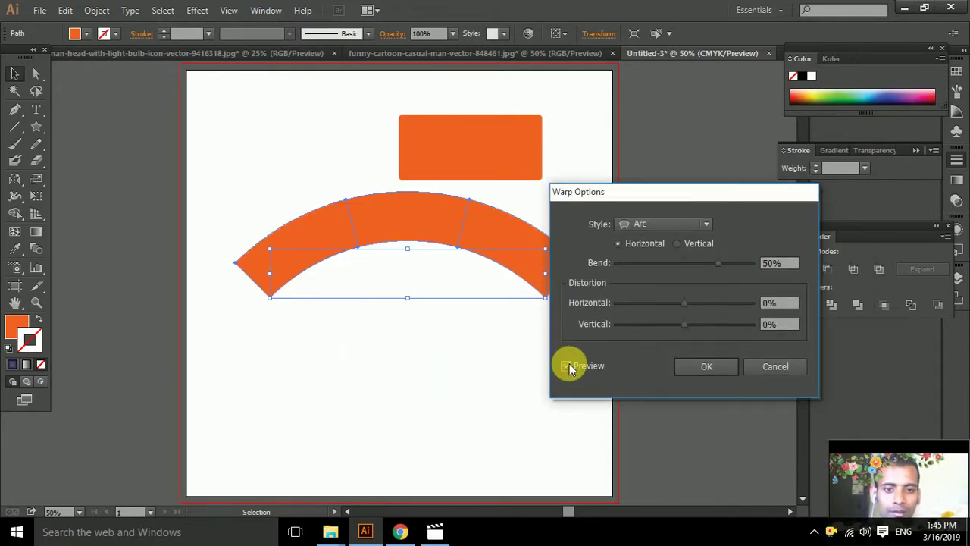
{"action": "left_click", "coordinate": [705, 226]}
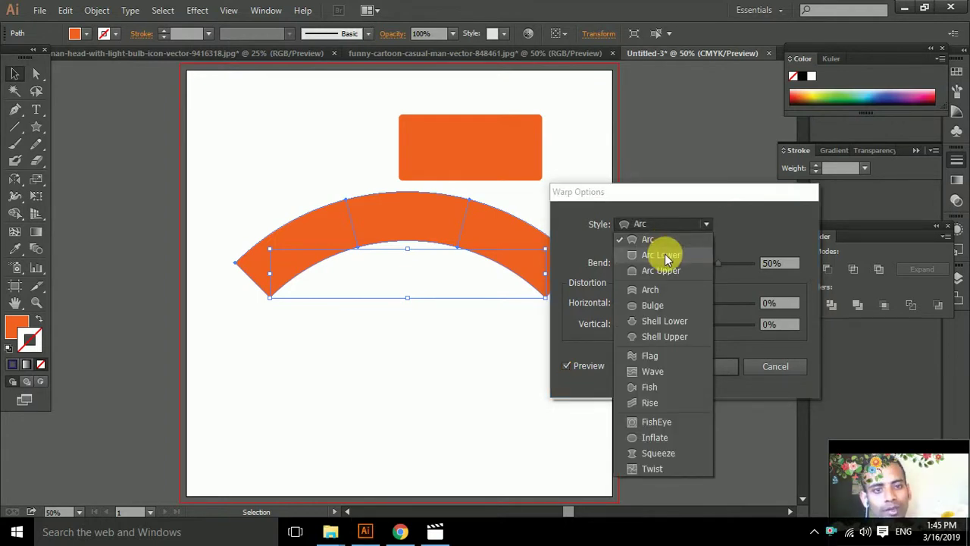
{"action": "left_click", "coordinate": [664, 254]}
Try the Bulge, Wave and Flag styles, then apply the Arc warp at 50% bend.
{"action": "left_click", "coordinate": [666, 226]}
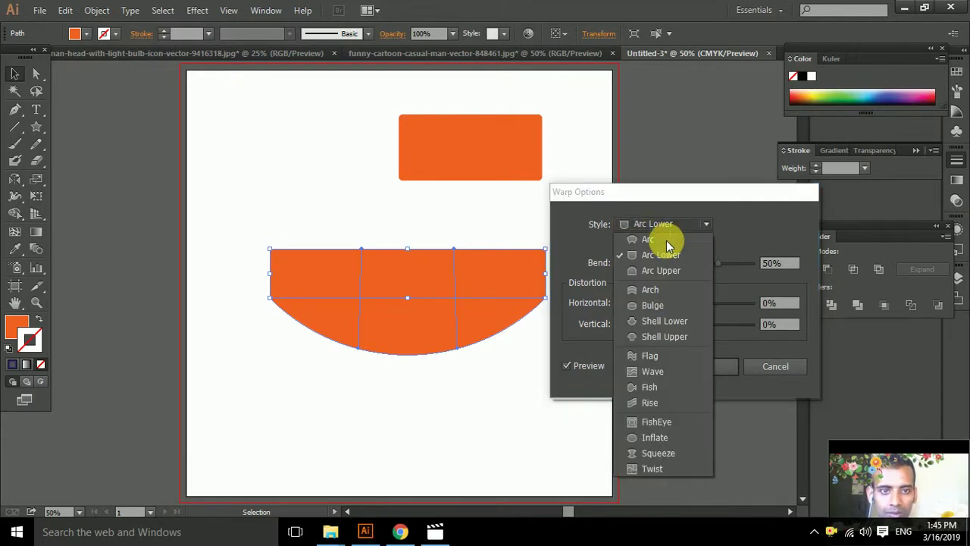
{"action": "left_click", "coordinate": [661, 304]}
{"action": "left_click", "coordinate": [686, 226]}
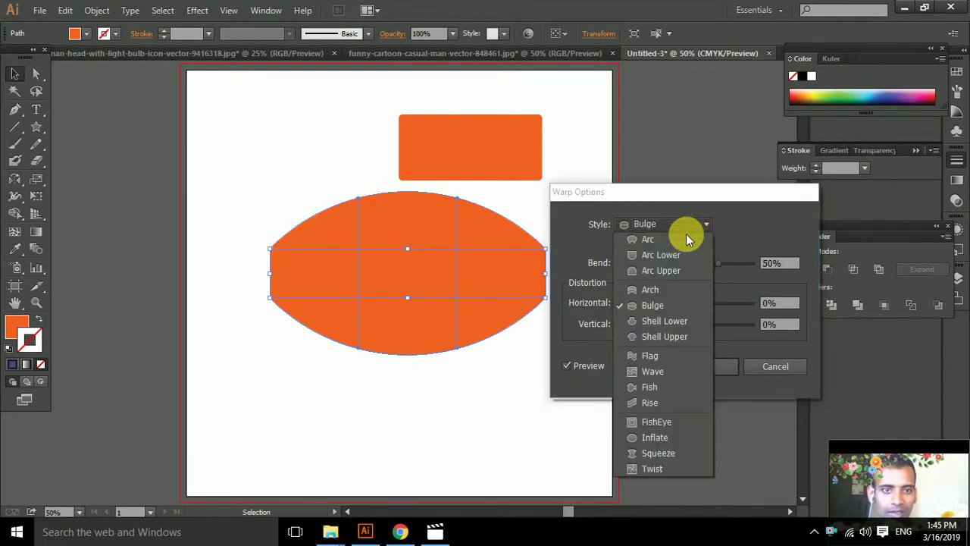
{"action": "left_click", "coordinate": [656, 371]}
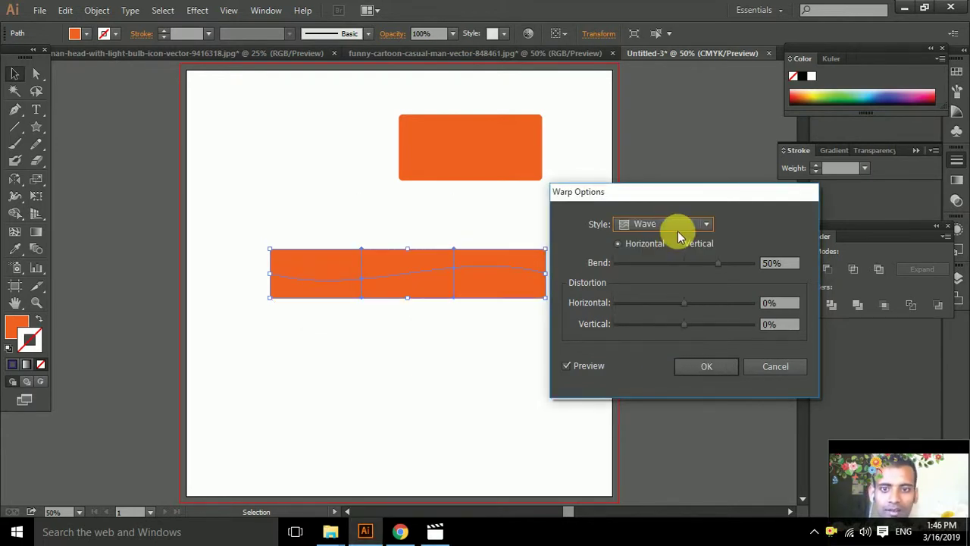
{"action": "left_click", "coordinate": [678, 226]}
{"action": "left_click", "coordinate": [659, 353]}
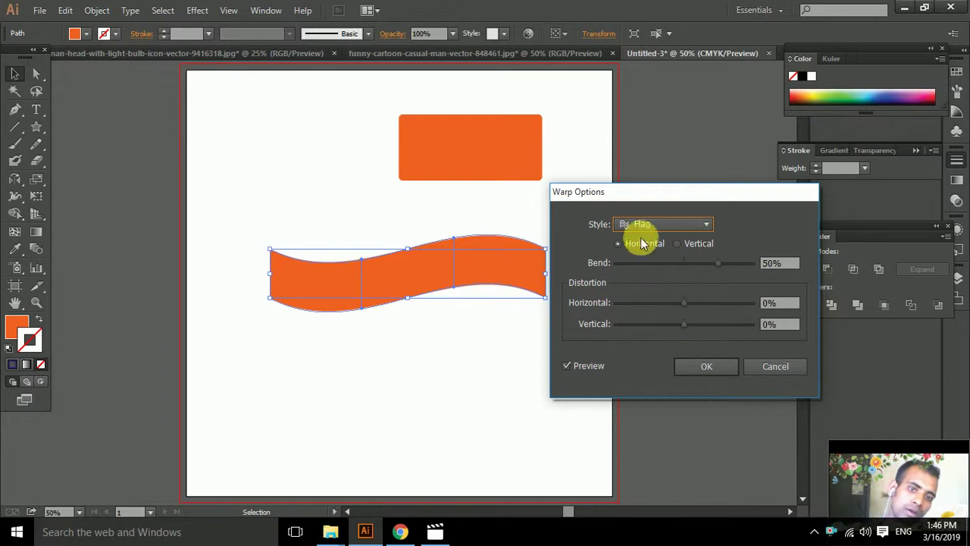
{"action": "left_click", "coordinate": [687, 227]}
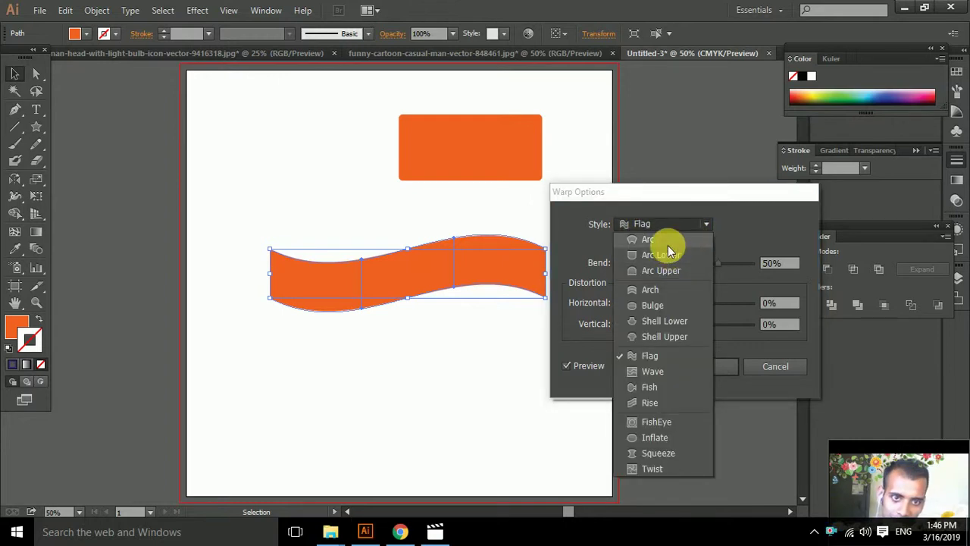
{"action": "left_click", "coordinate": [667, 245]}
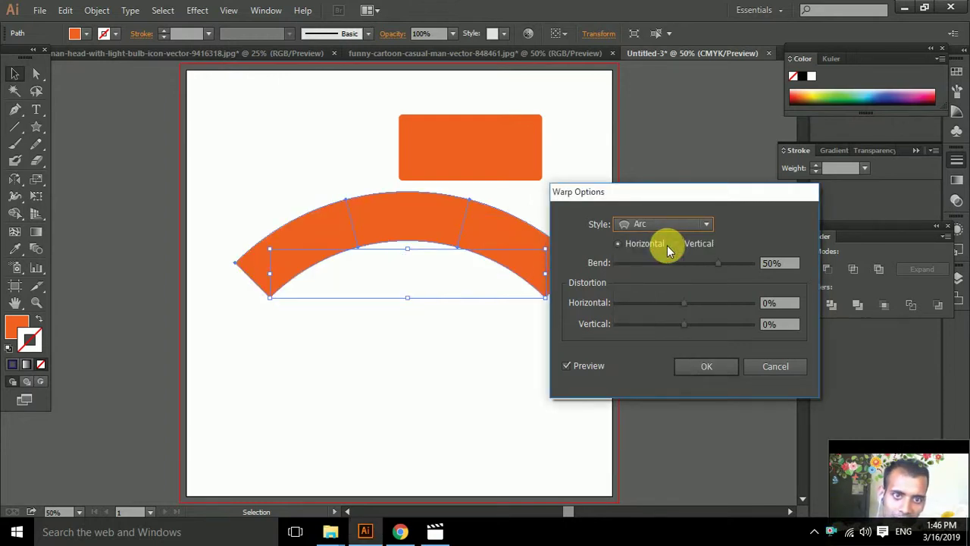
{"action": "left_click", "coordinate": [705, 366]}
Move the warped arc slightly lower and expand it into plain shapes.
{"action": "mouse_move", "coordinate": [383, 223]}
{"action": "left_mouse_down"}
{"action": "mouse_move", "coordinate": [393, 243]}
{"action": "mouse_move", "coordinate": [382, 257]}
{"action": "left_mouse_up"}
{"action": "left_click", "coordinate": [97, 10]}
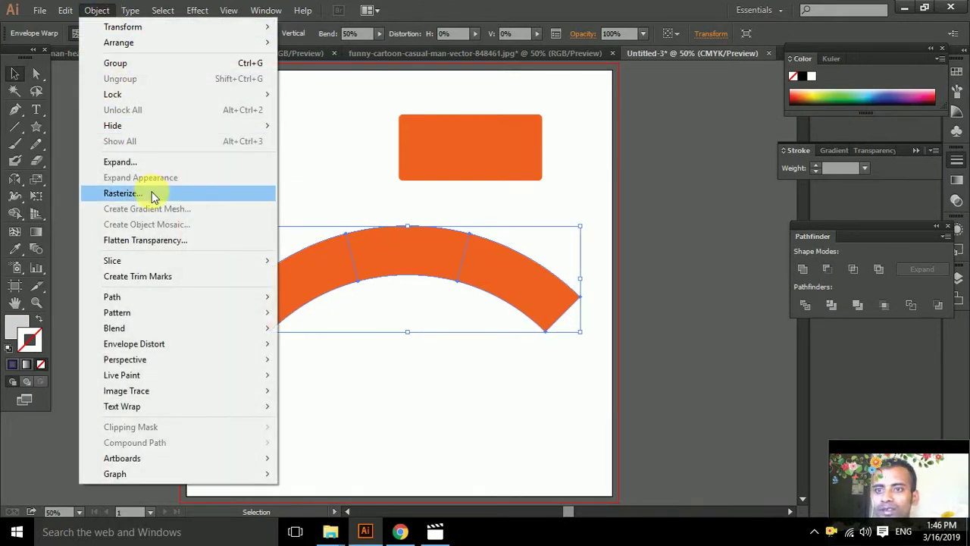
{"action": "left_click", "coordinate": [147, 162]}
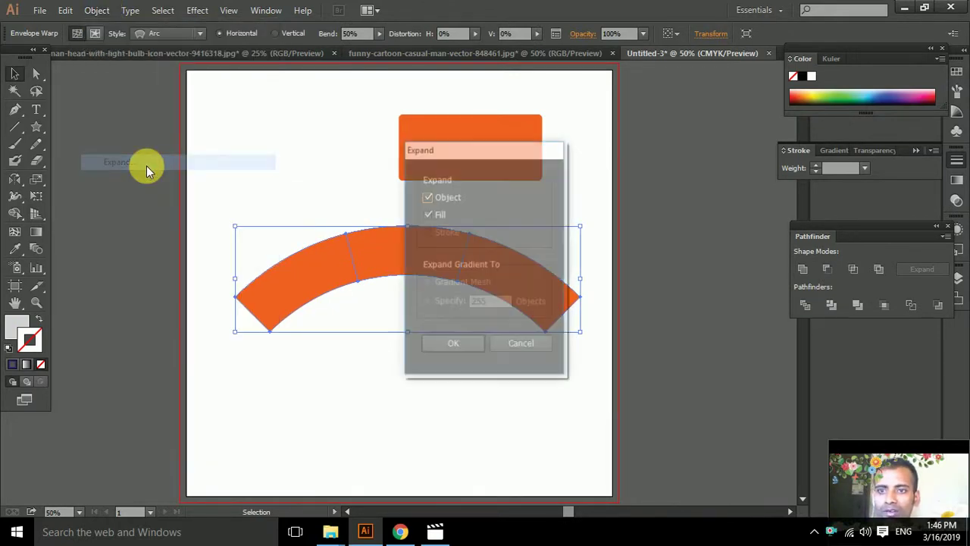
{"action": "left_click", "coordinate": [463, 346]}
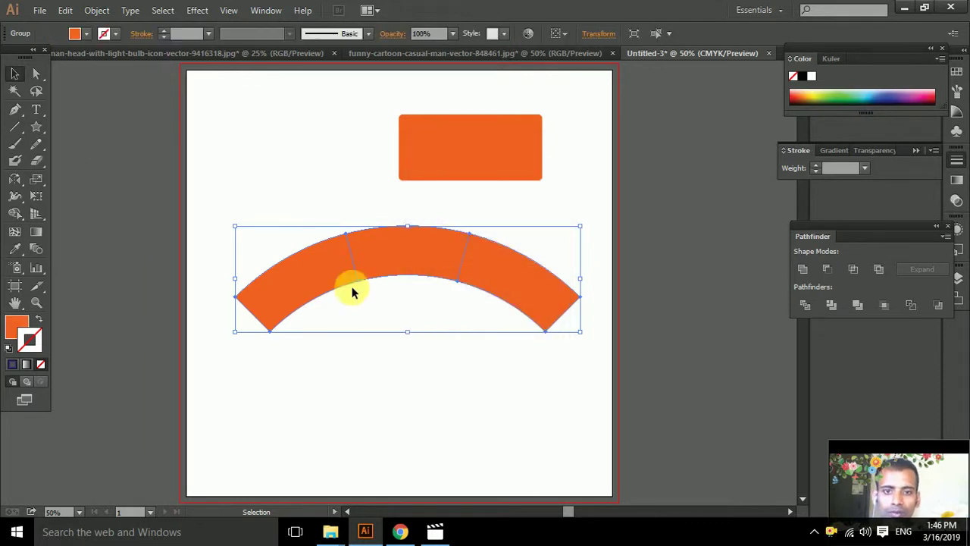
Select the expanded arc and set its stroke to None.
{"action": "left_click", "coordinate": [278, 199]}
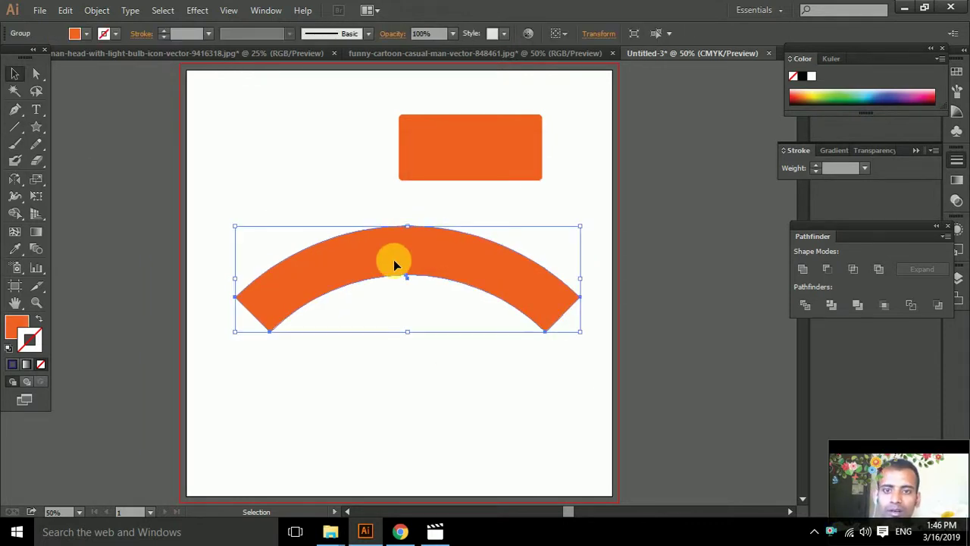
{"action": "left_click_drag", "start_coordinate": [388, 263], "coordinate": [393, 282]}
{"action": "key", "text": "ctrl+z"}
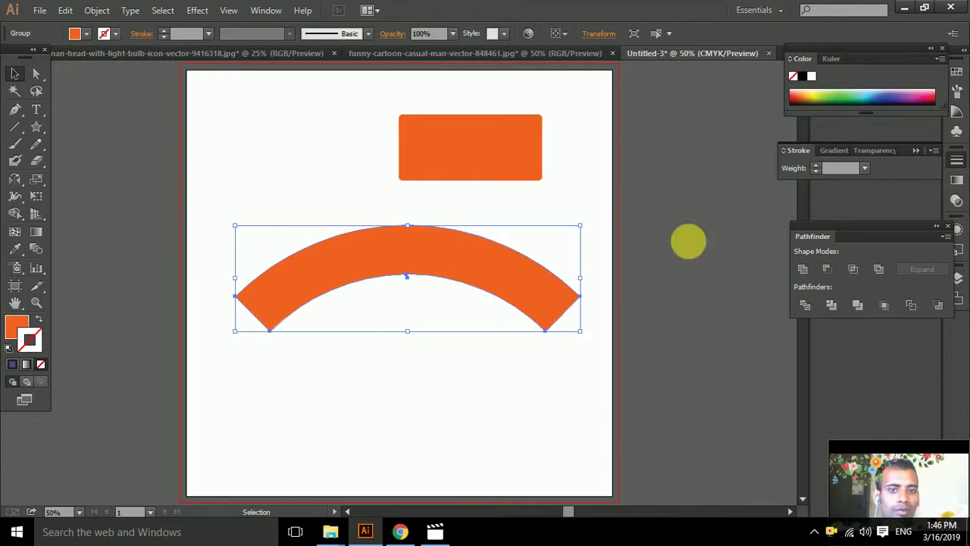
{"action": "left_click", "coordinate": [873, 102]}
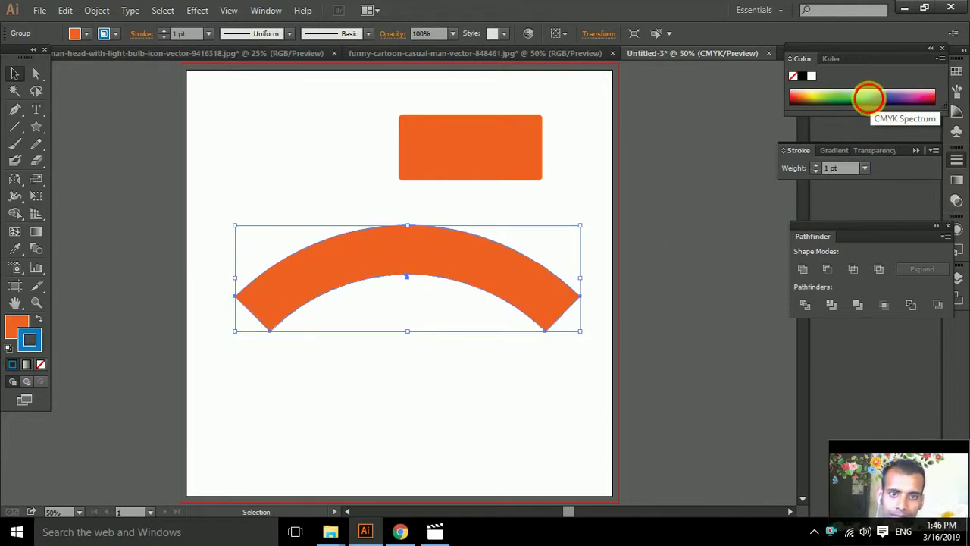
{"action": "left_click", "coordinate": [41, 364]}
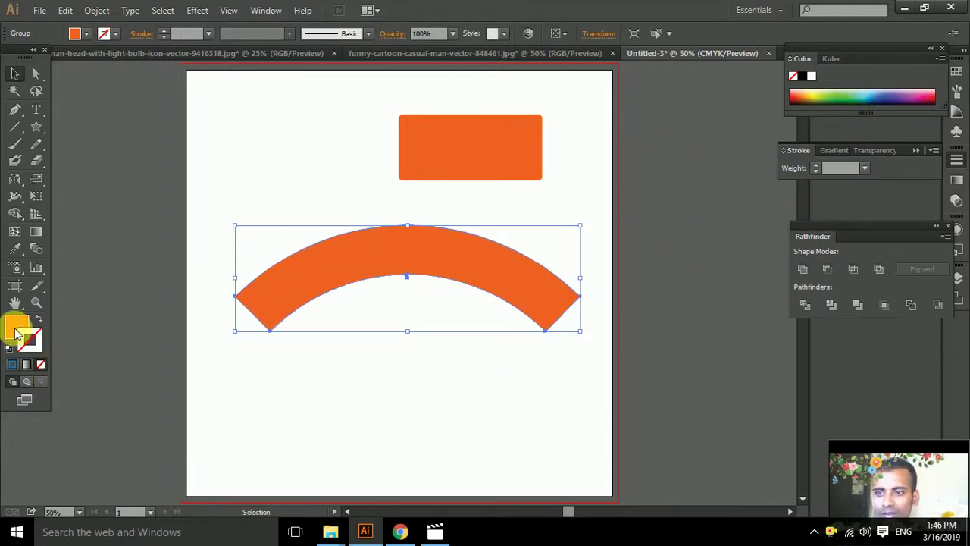
Fill the arc with blue from the swatches and move it higher on the page.
{"action": "left_click", "coordinate": [16, 327]}
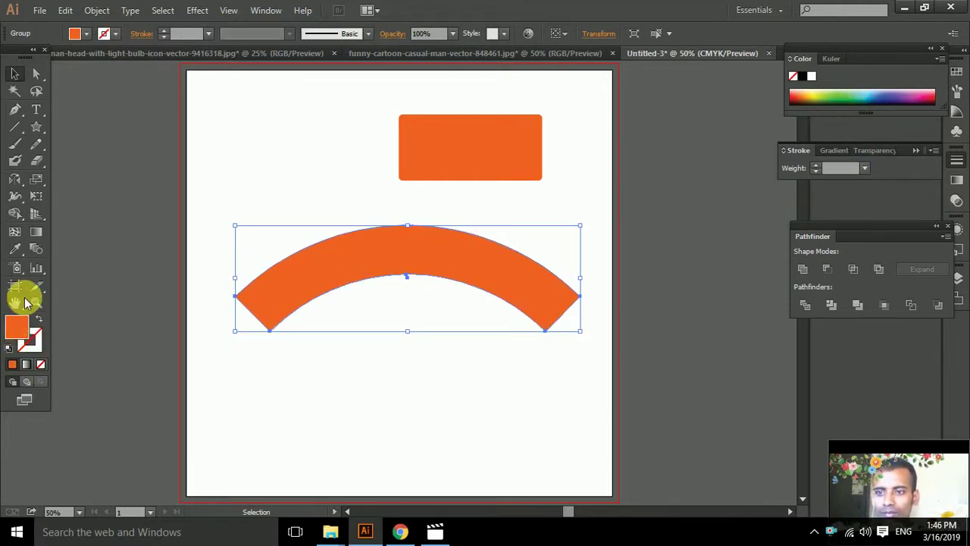
{"action": "left_click", "coordinate": [91, 34]}
{"action": "left_click", "coordinate": [98, 99]}
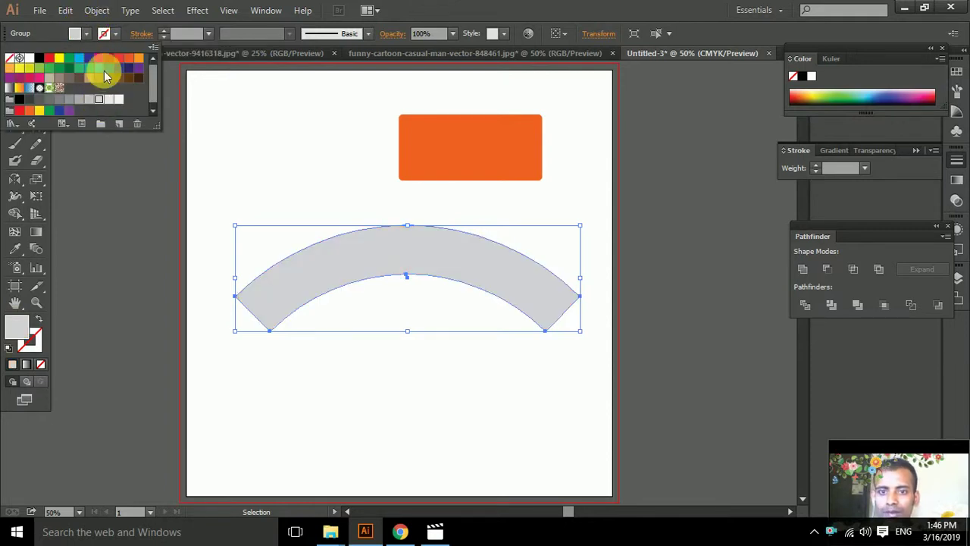
{"action": "left_click", "coordinate": [111, 70]}
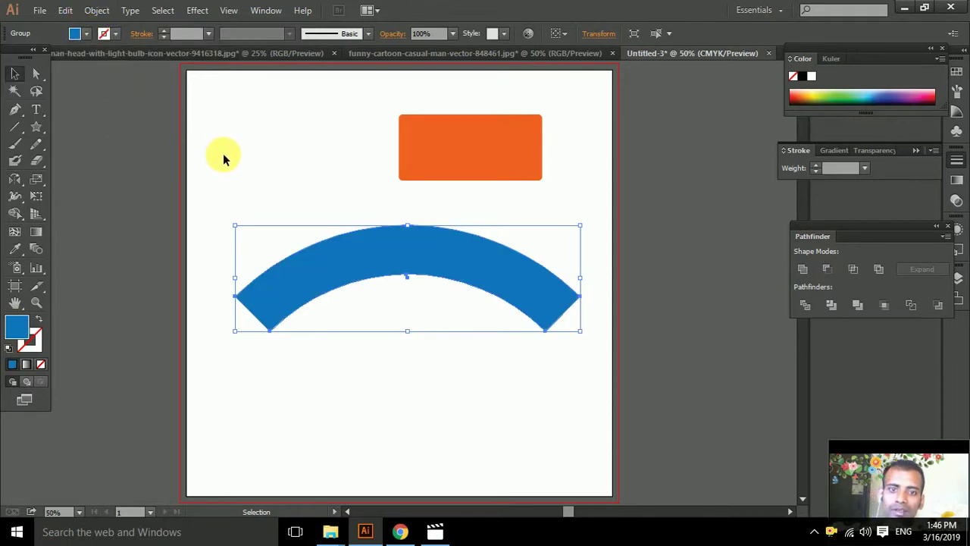
{"action": "left_click", "coordinate": [222, 156]}
{"action": "mouse_move", "coordinate": [444, 246]}
{"action": "left_mouse_down"}
{"action": "mouse_move", "coordinate": [425, 271]}
{"action": "mouse_move", "coordinate": [424, 261]}
{"action": "left_mouse_up"}
Move the orange rectangle to sit just beneath the blue arc.
{"action": "mouse_move", "coordinate": [476, 150]}
{"action": "left_mouse_down"}
{"action": "mouse_move", "coordinate": [400, 343]}
{"action": "mouse_move", "coordinate": [405, 318]}
{"action": "mouse_move", "coordinate": [407, 351]}
{"action": "left_mouse_up"}
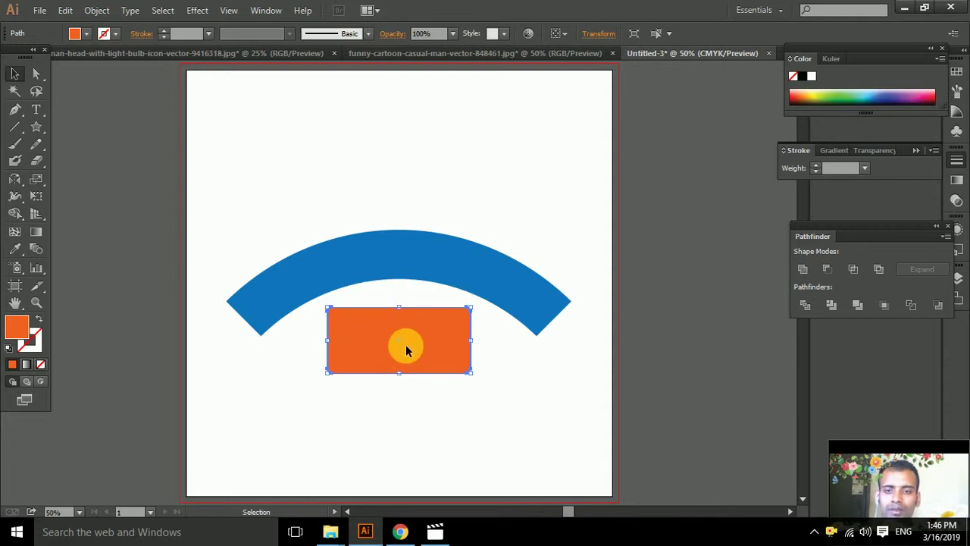
{"action": "left_click", "coordinate": [384, 188]}
{"action": "left_click", "coordinate": [395, 355]}
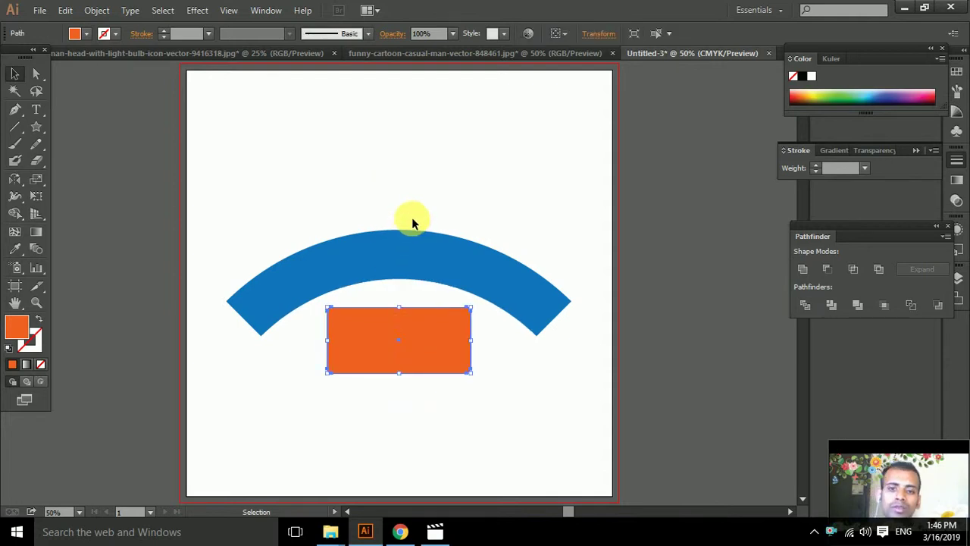
{"action": "left_click", "coordinate": [418, 188]}
{"action": "left_click", "coordinate": [402, 346]}
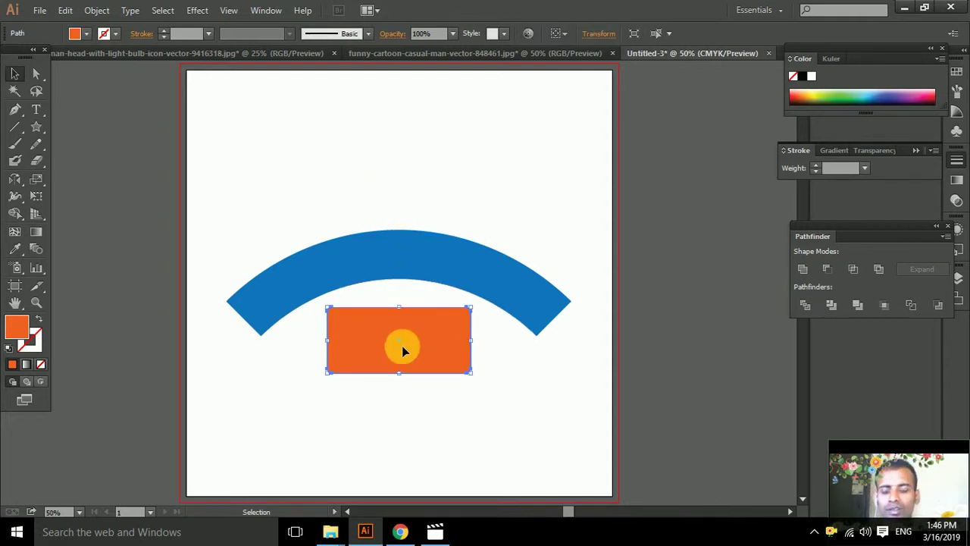
{"action": "left_click", "coordinate": [361, 174]}
Switch to the head-with-light-bulb document and select its artwork.
{"action": "left_click", "coordinate": [389, 54]}
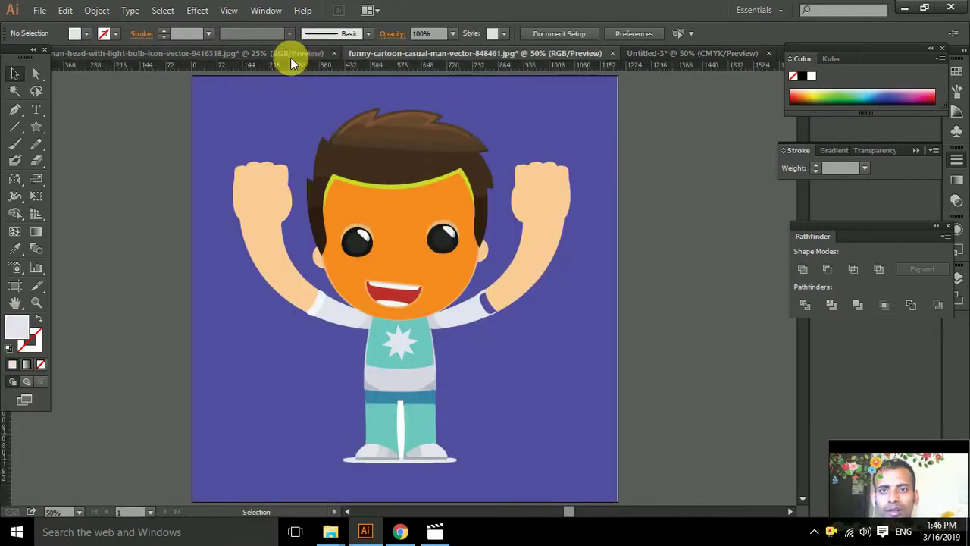
{"action": "left_click", "coordinate": [279, 53]}
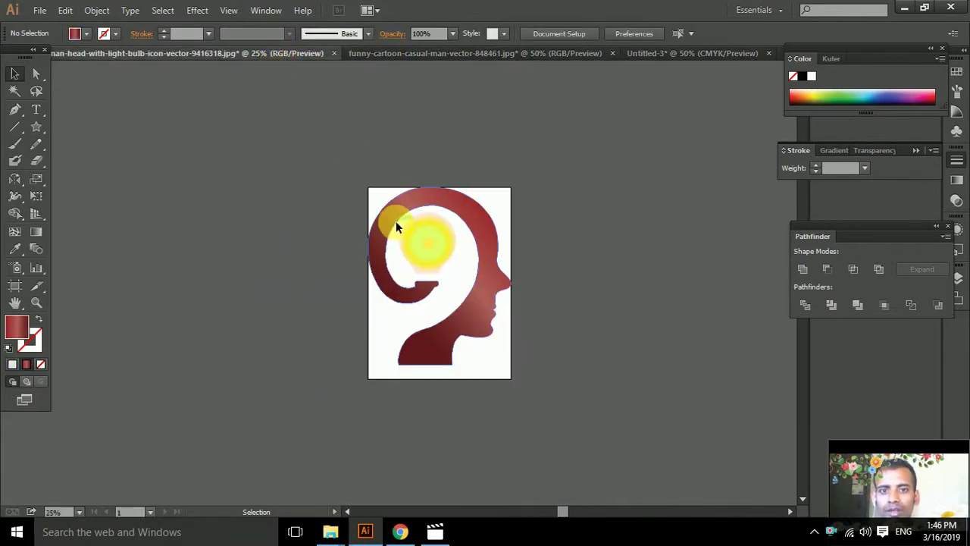
{"action": "left_click", "coordinate": [395, 223]}
Paste the head-with-lightbulb artwork into the Untitled-3 document.
{"action": "left_click_drag", "start_coordinate": [464, 302], "coordinate": [480, 221]}
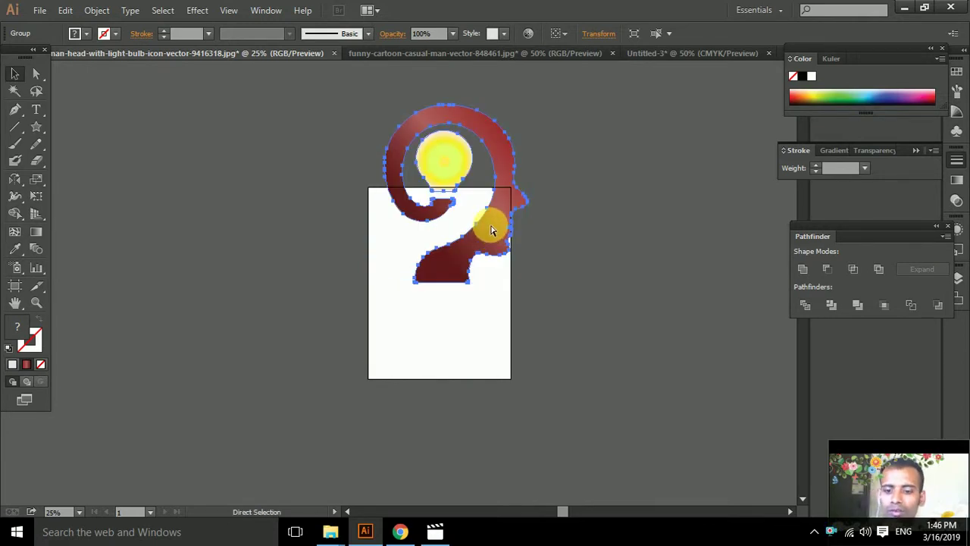
{"action": "left_click", "coordinate": [660, 53]}
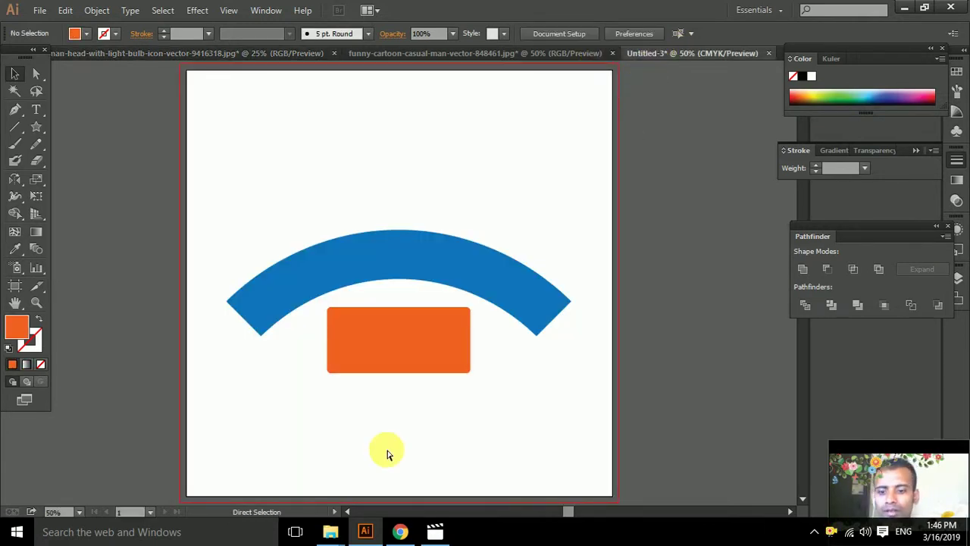
{"action": "key", "text": "ctrl+v"}
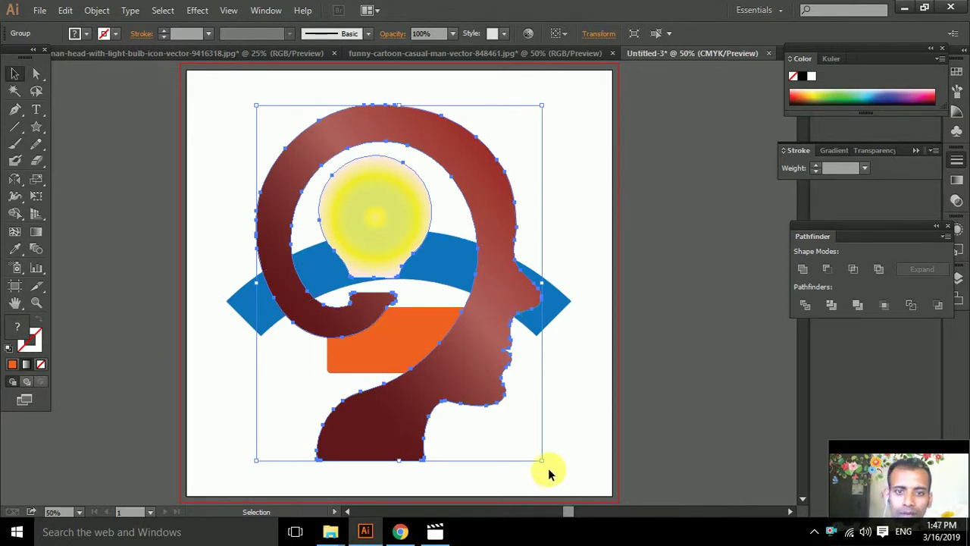
Shrink the head artwork, place it below the arc, and delete the orange rectangle.
{"action": "left_click_drag", "start_coordinate": [543, 461], "coordinate": [442, 335]}
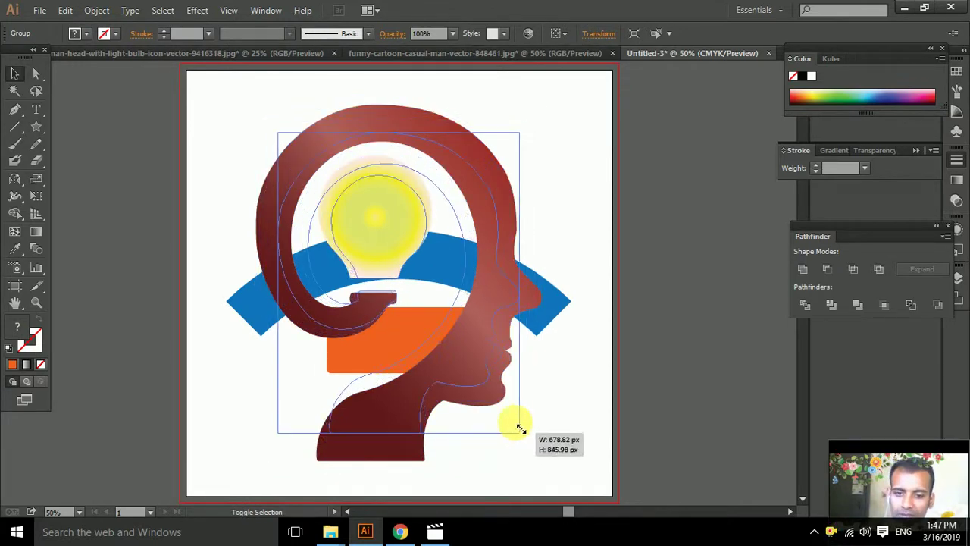
{"action": "left_click_drag", "start_coordinate": [423, 276], "coordinate": [421, 342]}
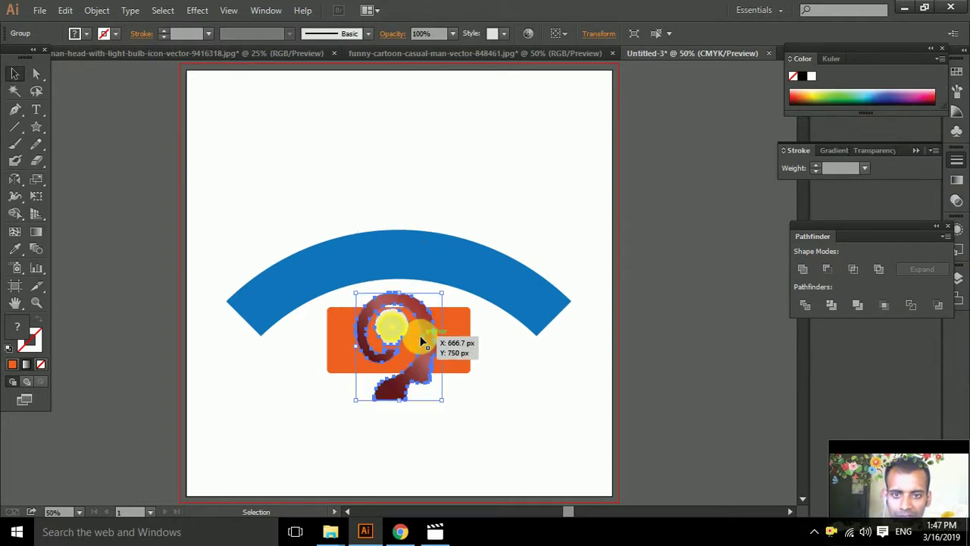
{"action": "left_click", "coordinate": [469, 346]}
{"action": "key", "text": "Delete"}
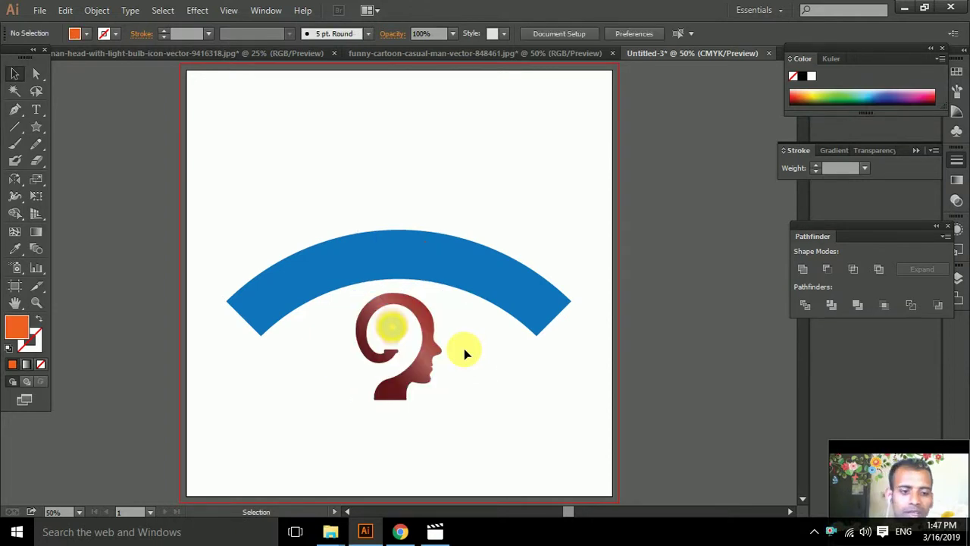
Select only the blue arc and drag it up, leaving a gap above the head artwork.
{"action": "left_click_drag", "start_coordinate": [295, 190], "coordinate": [481, 433]}
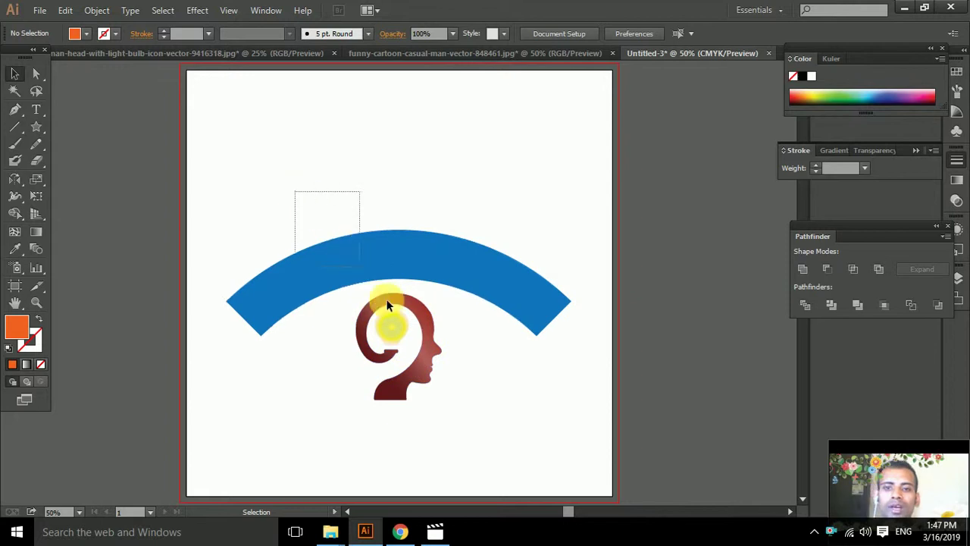
{"action": "left_click", "coordinate": [481, 189]}
{"action": "left_click", "coordinate": [478, 292]}
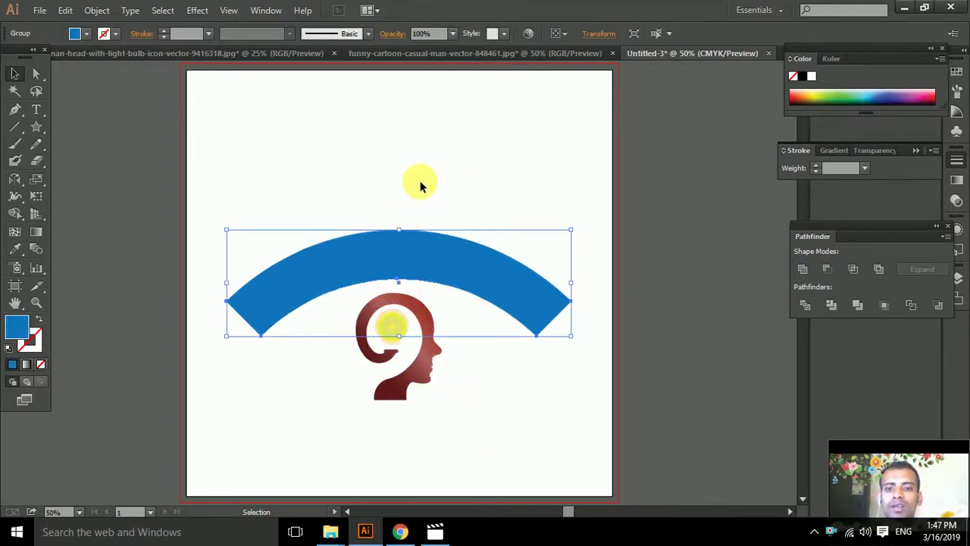
{"action": "left_click", "coordinate": [417, 260]}
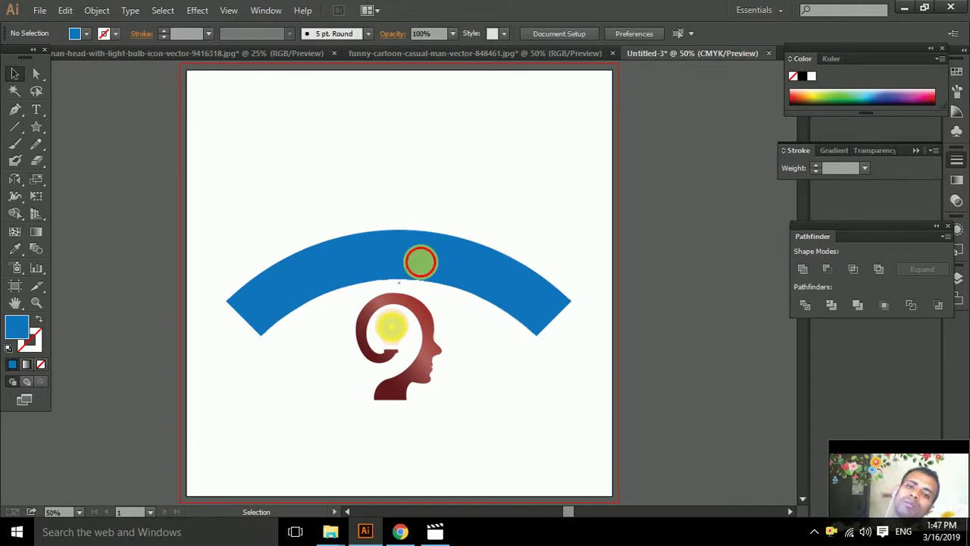
{"action": "left_click", "coordinate": [418, 259]}
{"action": "left_click", "coordinate": [490, 352]}
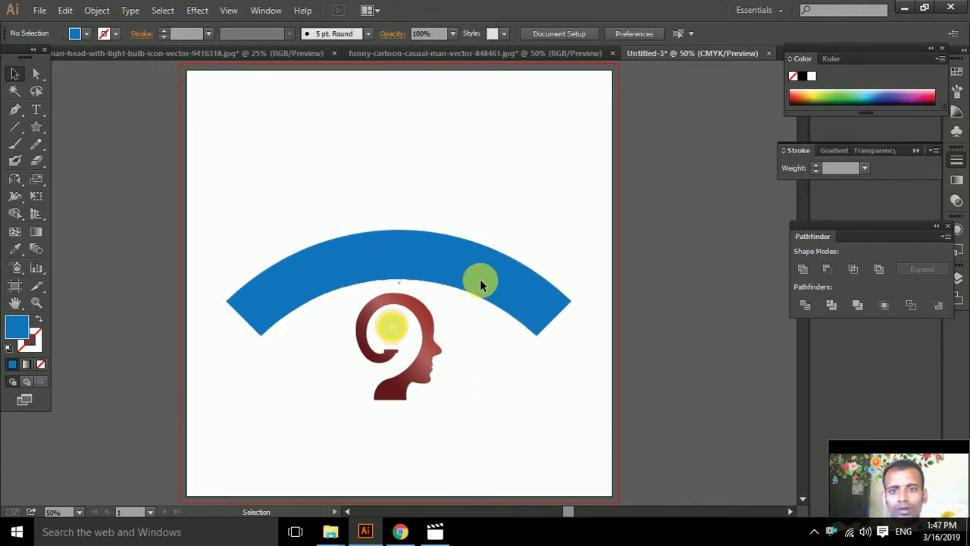
{"action": "left_click_drag", "start_coordinate": [480, 278], "coordinate": [508, 201]}
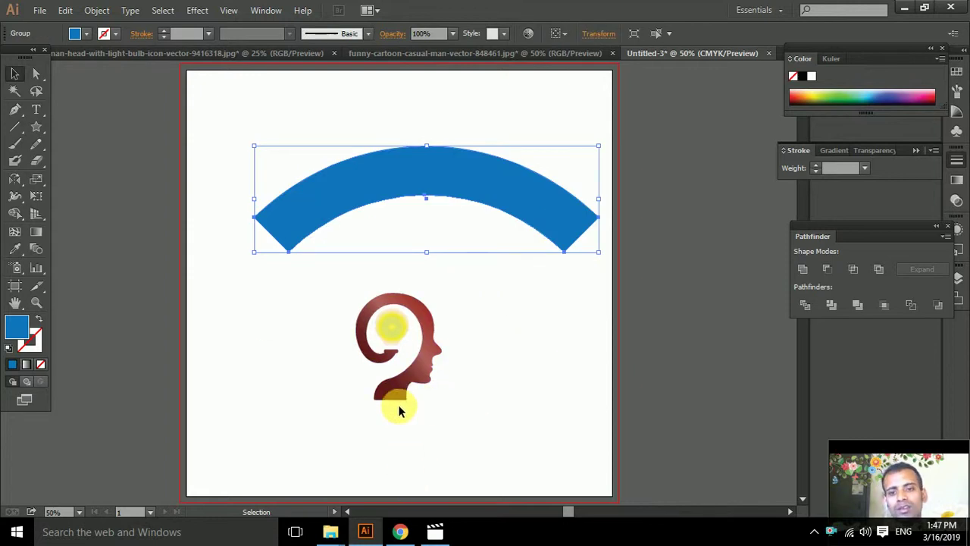
{"action": "left_click", "coordinate": [440, 119]}
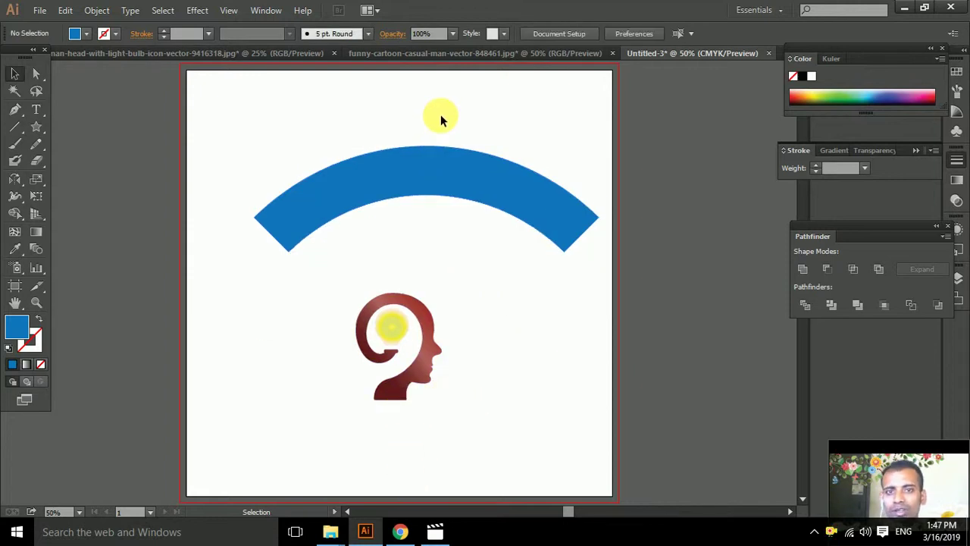
{"action": "left_click", "coordinate": [269, 210]}
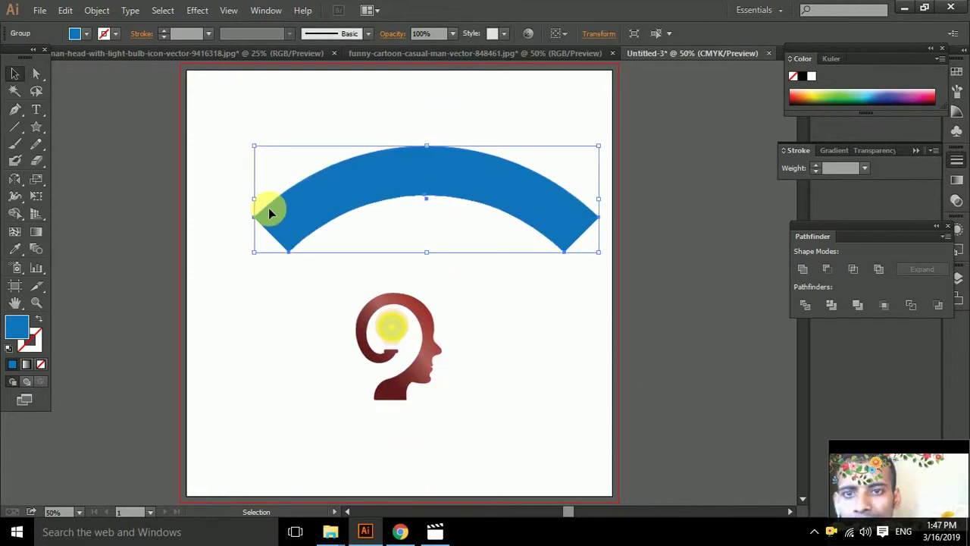
Type 'raihan' with the horizontal Type Tool and move it to the arc's top centre.
{"action": "left_click", "coordinate": [38, 110]}
{"action": "left_click", "coordinate": [95, 107]}
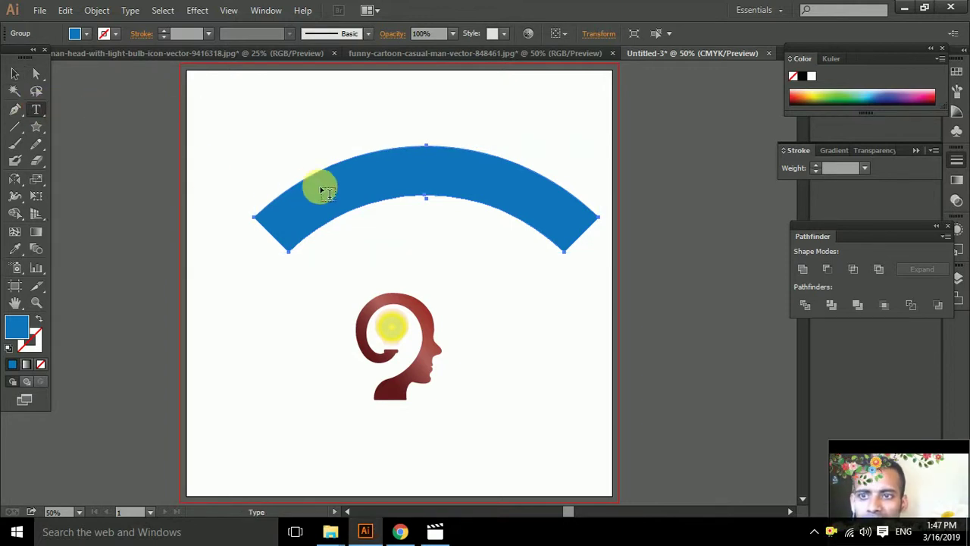
{"action": "left_click", "coordinate": [322, 190]}
{"action": "type", "text": "raihan"}
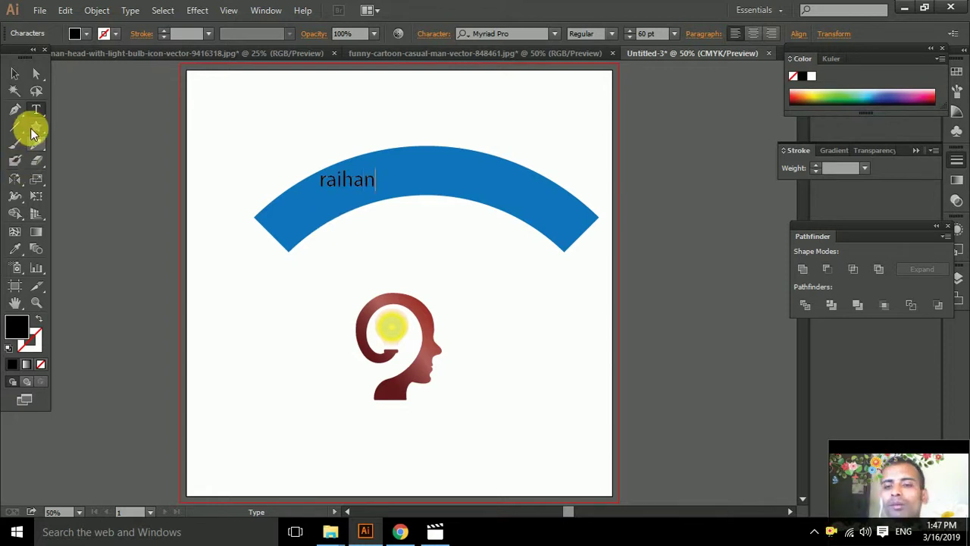
{"action": "left_click", "coordinate": [14, 74]}
{"action": "mouse_move", "coordinate": [345, 183]}
{"action": "left_mouse_down"}
{"action": "mouse_move", "coordinate": [418, 177]}
{"action": "mouse_move", "coordinate": [421, 224]}
{"action": "mouse_move", "coordinate": [407, 170]}
{"action": "left_mouse_up"}
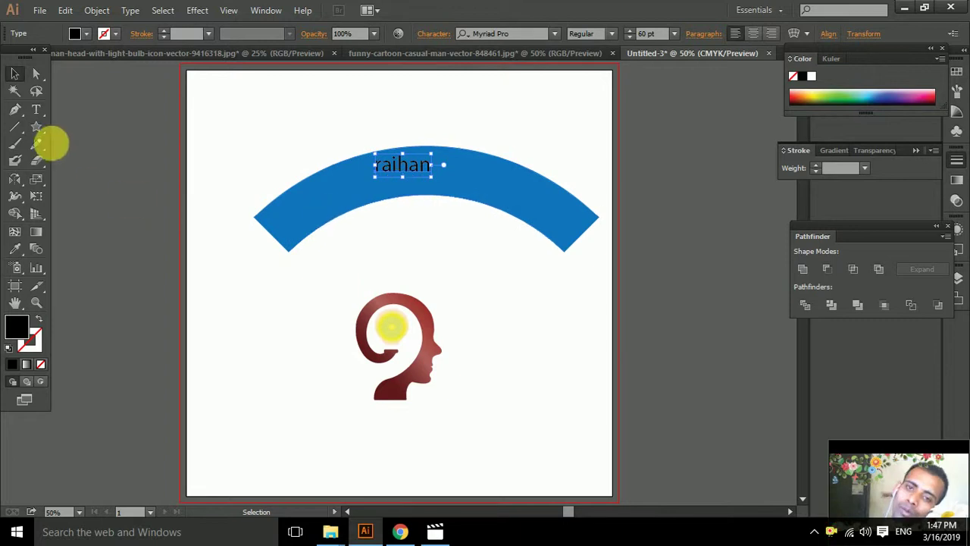
Select the arc's points and pull its middle down into a wave.
{"action": "left_click", "coordinate": [40, 110]}
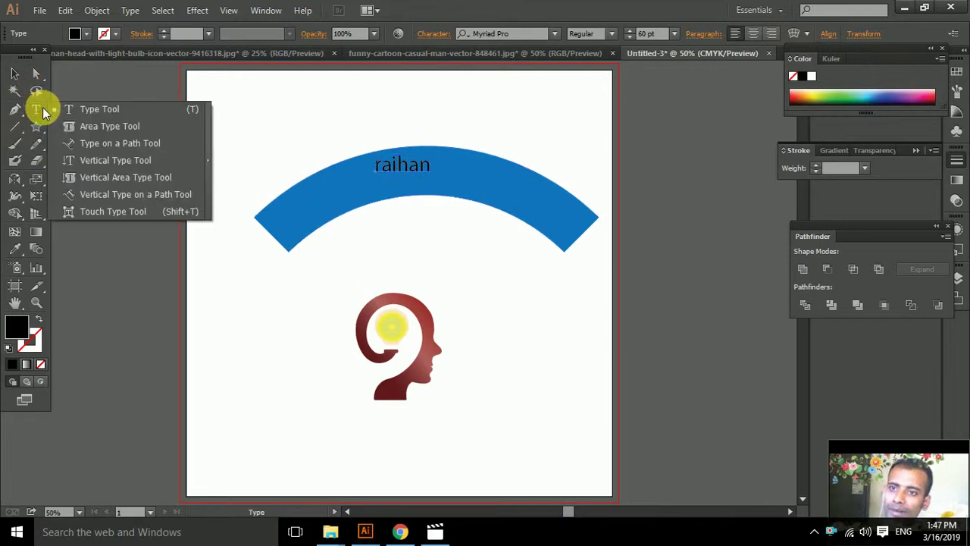
{"action": "left_click", "coordinate": [366, 117]}
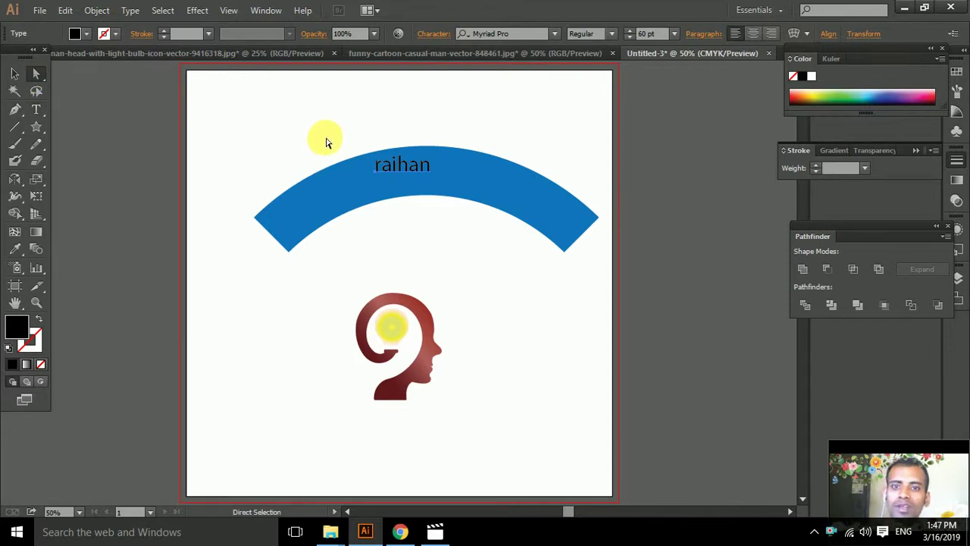
{"action": "left_click_drag", "start_coordinate": [324, 138], "coordinate": [454, 224]}
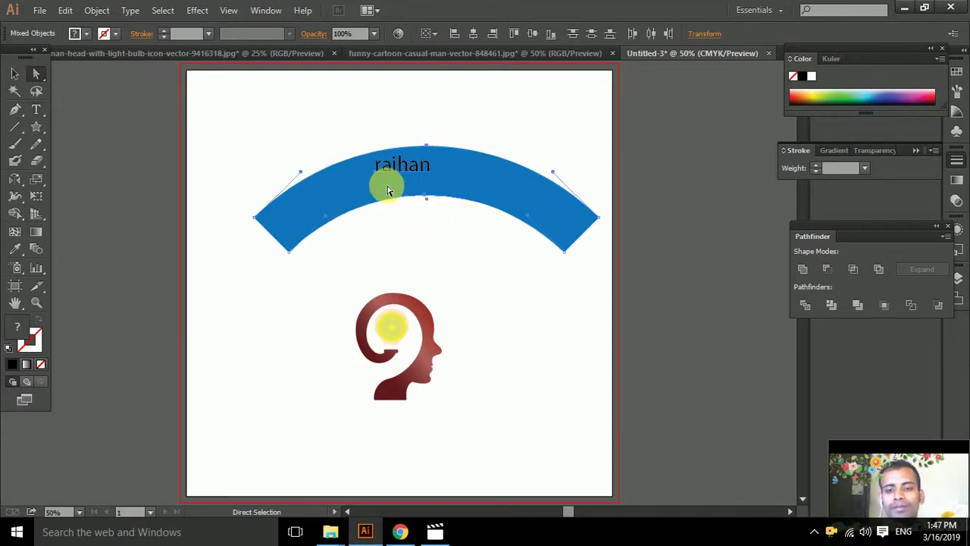
{"action": "left_click_drag", "start_coordinate": [409, 173], "coordinate": [448, 236]}
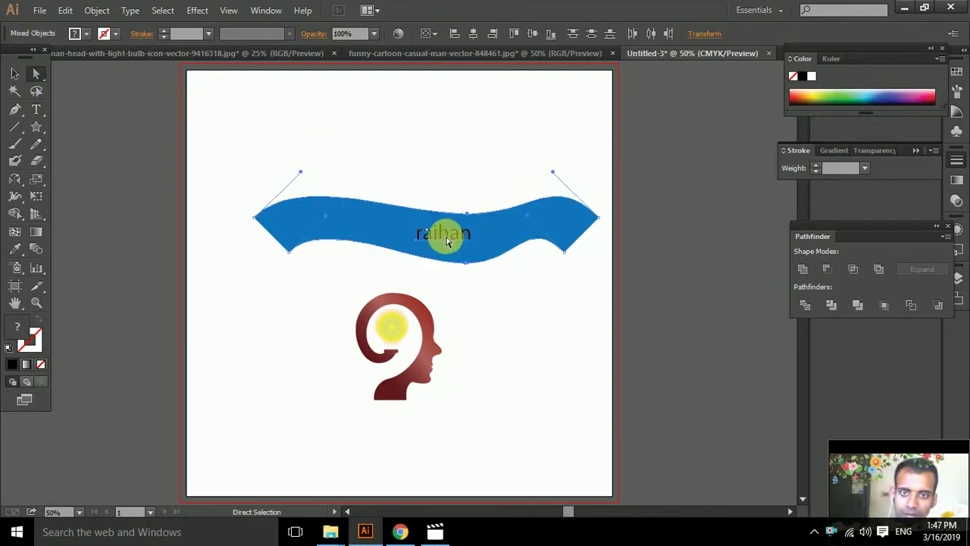
Undo the reshaping and the raihan text, restoring the plain blue arc.
{"action": "key", "text": "v"}
{"action": "key", "text": "ctrl+z"}
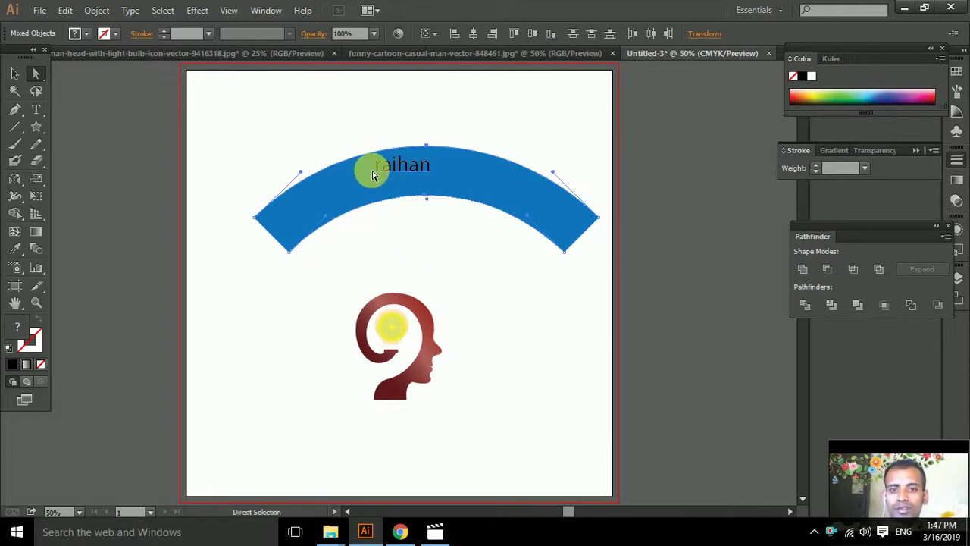
{"action": "mouse_move", "coordinate": [394, 171]}
{"action": "left_mouse_down"}
{"action": "mouse_move", "coordinate": [390, 185]}
{"action": "mouse_move", "coordinate": [390, 162]}
{"action": "mouse_move", "coordinate": [362, 186]}
{"action": "left_mouse_up"}
{"action": "key", "text": "v"}
{"action": "key", "text": "a"}
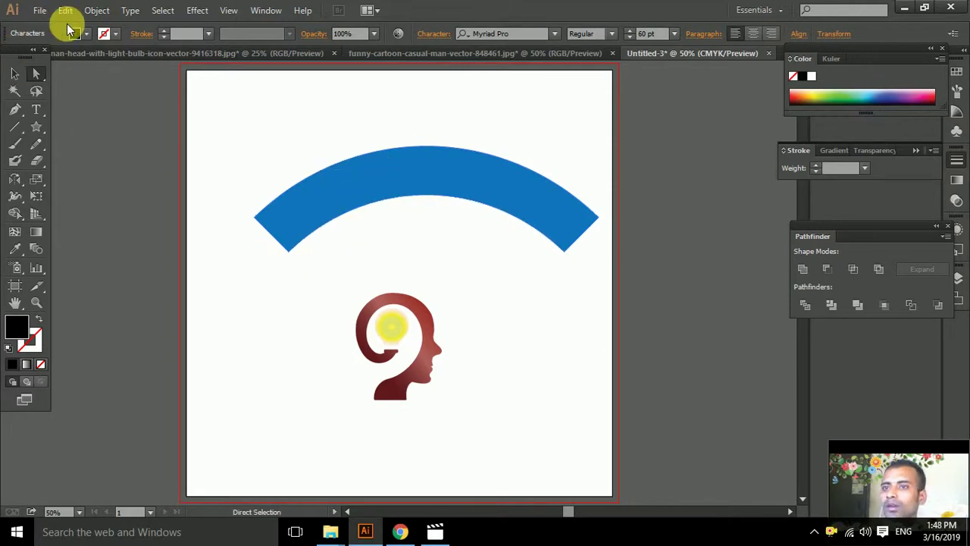
Minimize Illustrator and the browser, then refresh the Windows desktop.
{"action": "left_click", "coordinate": [904, 9]}
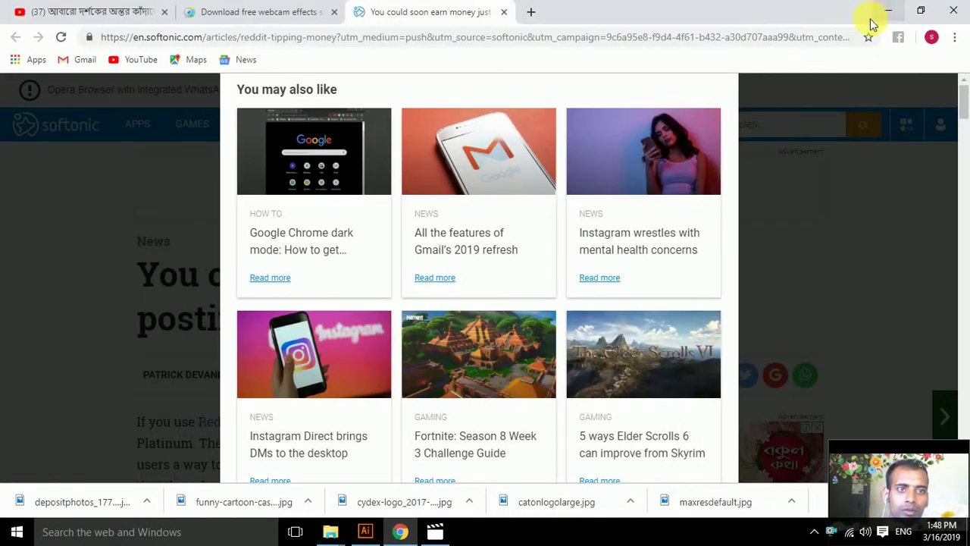
{"action": "left_click", "coordinate": [891, 10]}
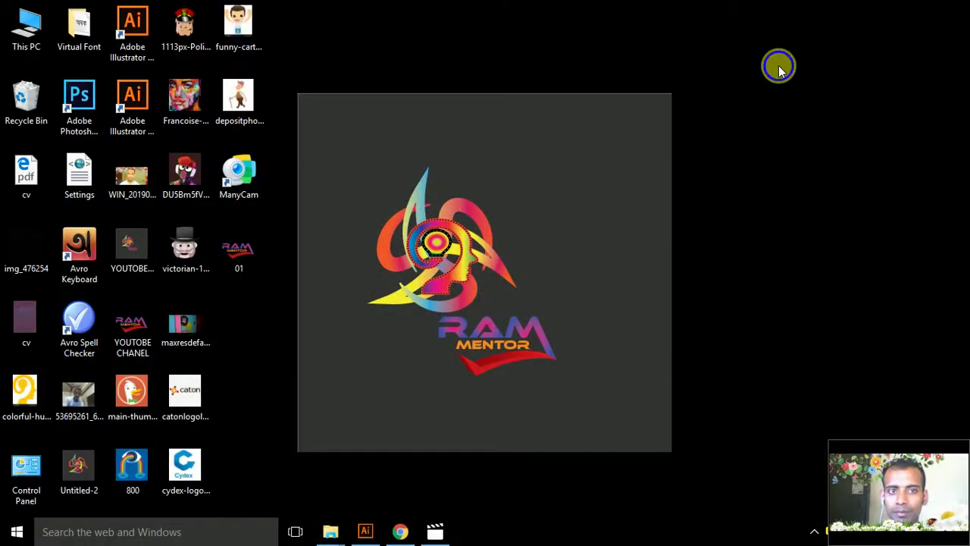
{"action": "right_click", "coordinate": [780, 67]}
{"action": "left_click", "coordinate": [817, 109]}
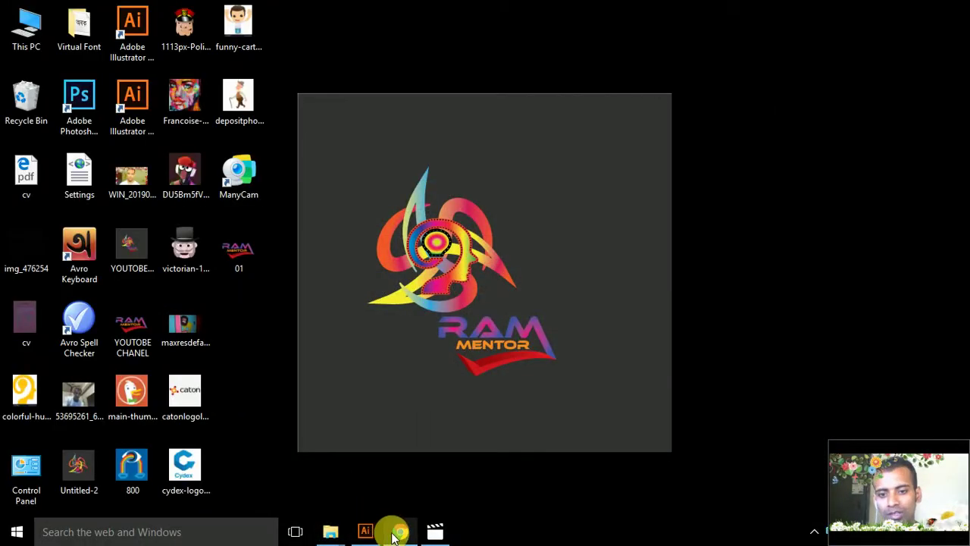